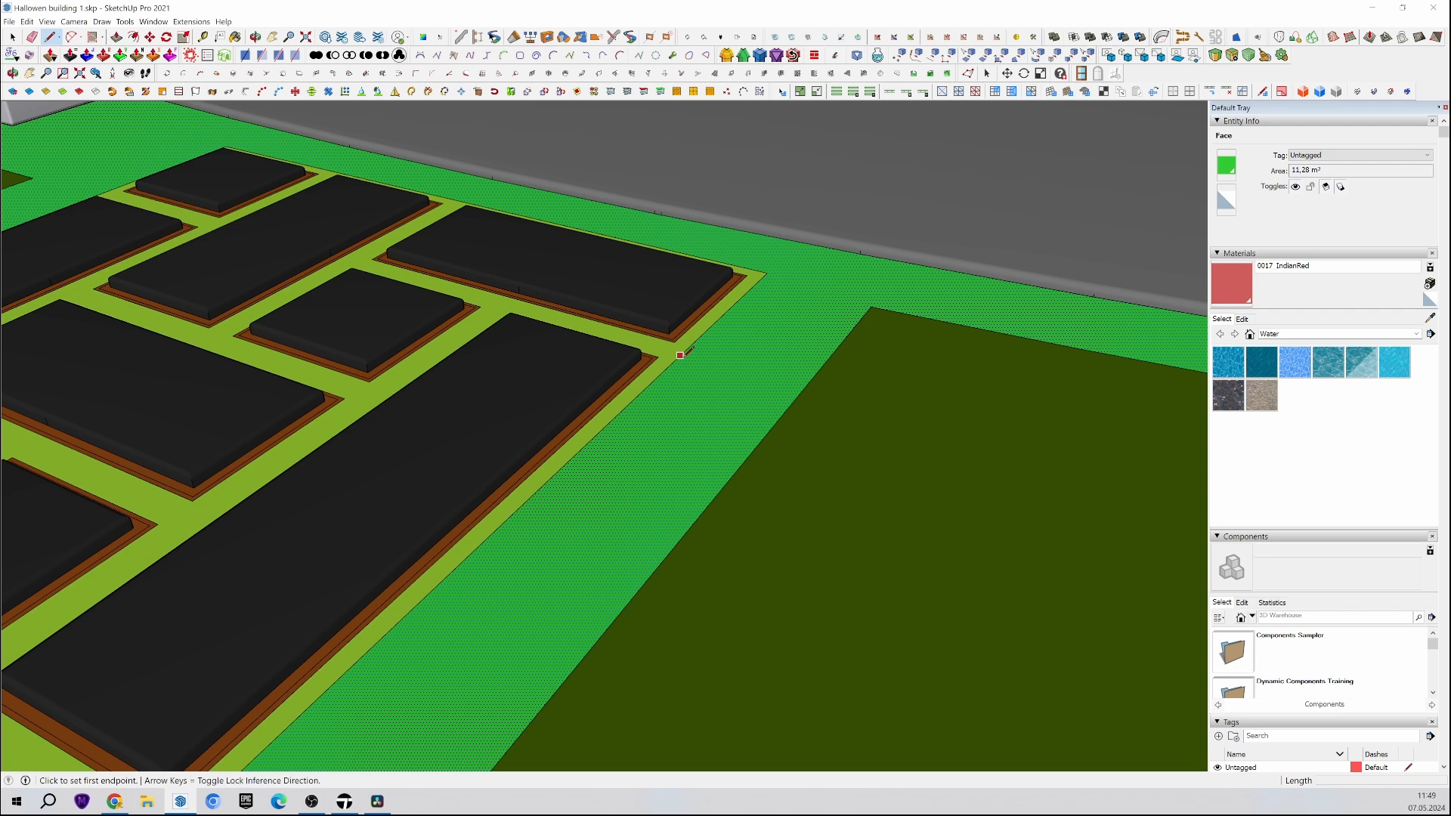
Step: Measure the width of the green border strip beside the paved path with the Line tool
click(680, 355)
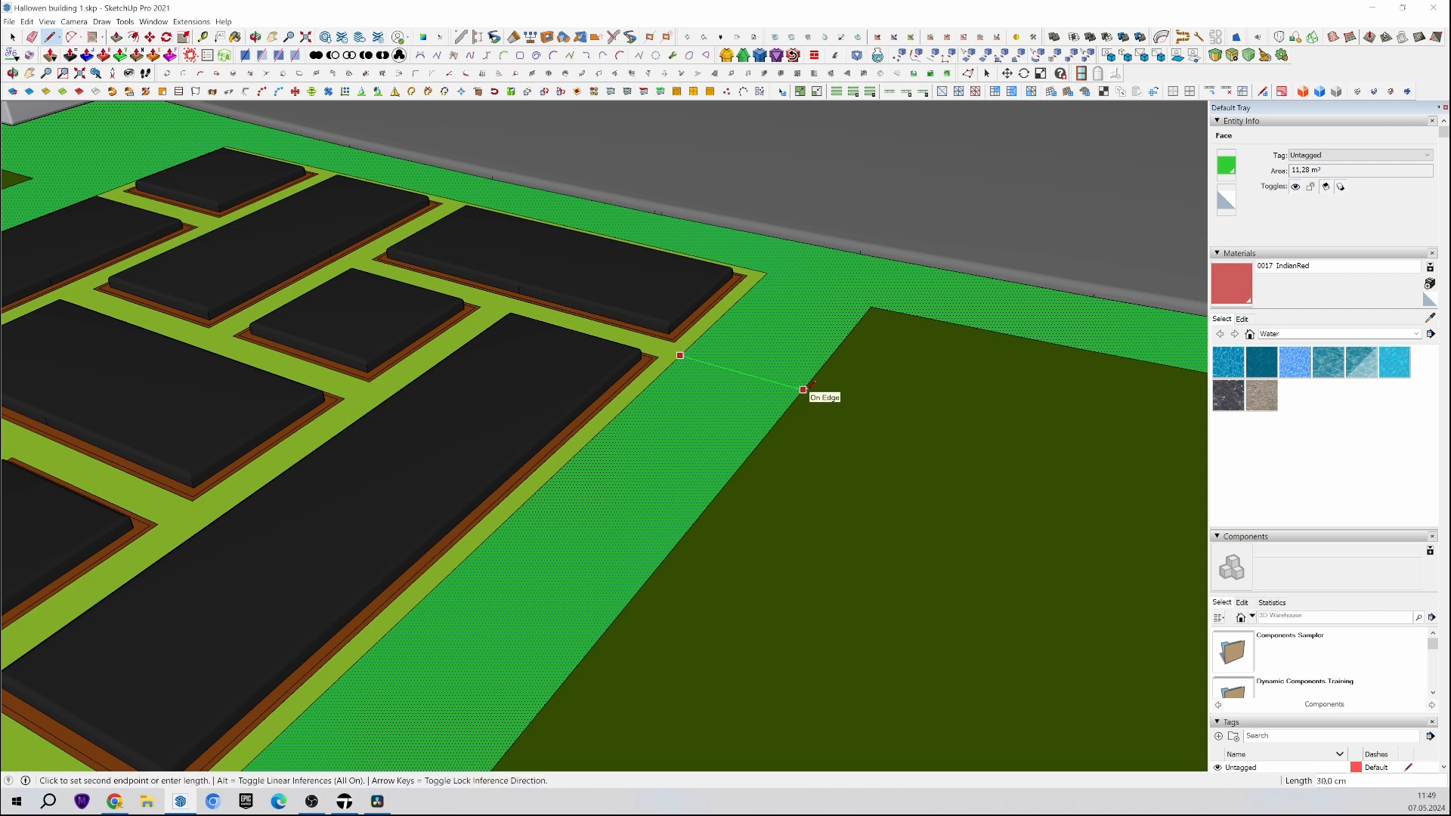
click(14, 38)
scroll(710, 361, down, 1)
middle_drag(355, 502, 660, 440)
scroll(809, 391, down, 2)
mouse_move(809, 391)
middle_down()
mouse_move(431, 634)
mouse_move(334, 578)
mouse_move(260, 625)
middle_up()
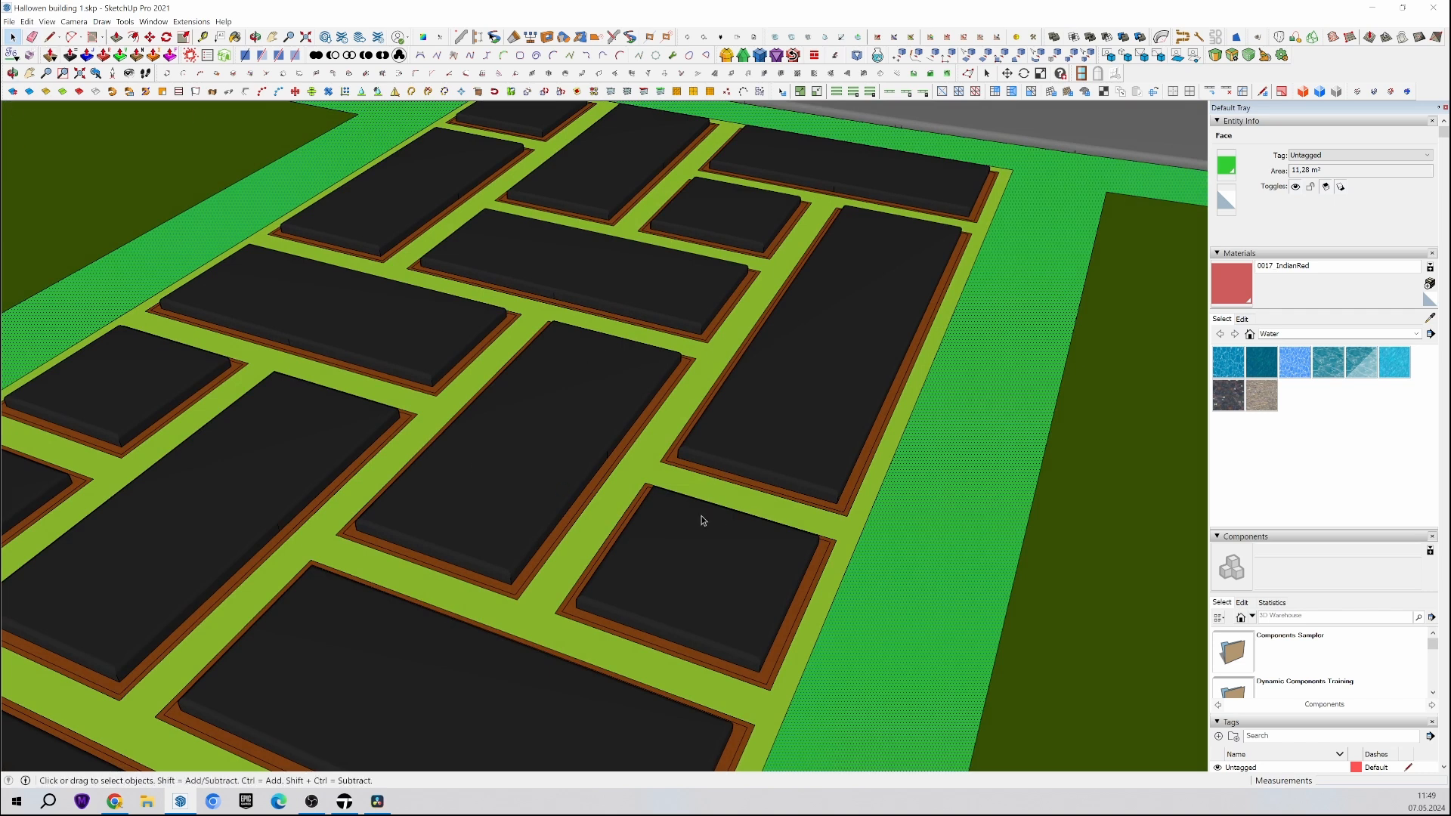
Step: Measure the brown border around a black paver from the paver's corner with the Line tool
scroll(695, 514, up, 3)
key(l)
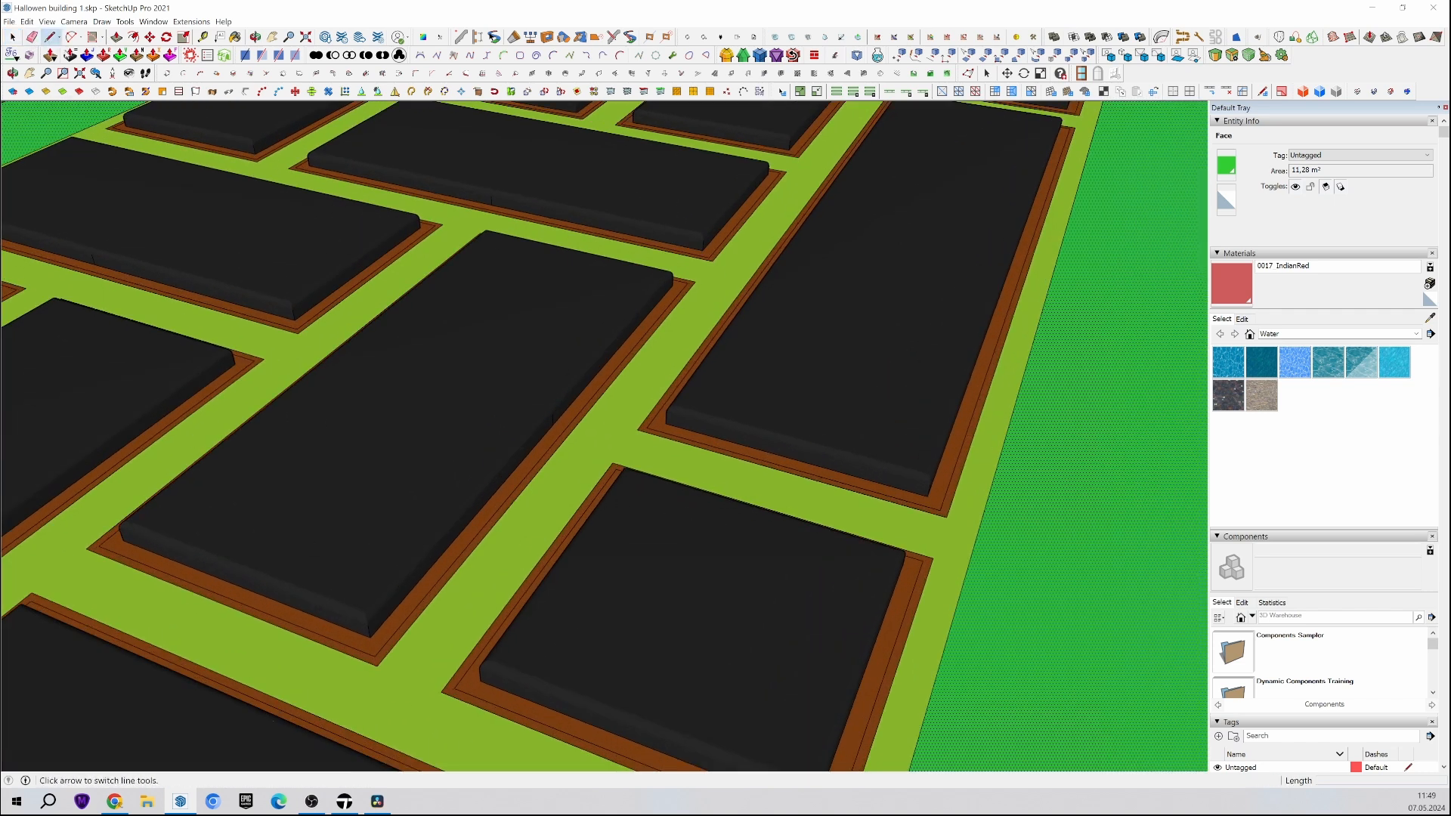
scroll(445, 661, up, 2)
click(325, 619)
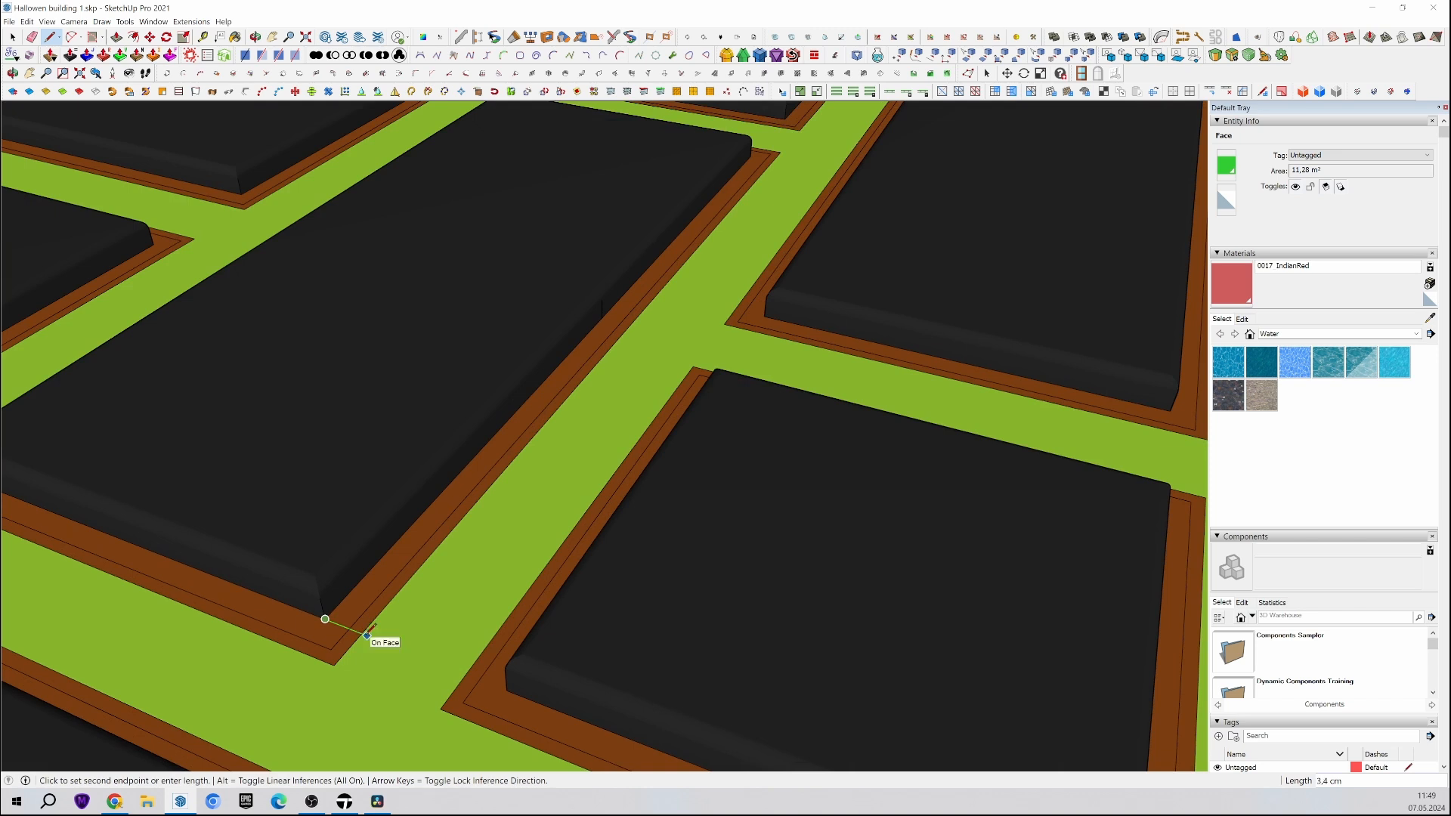
scroll(443, 609, down, 2)
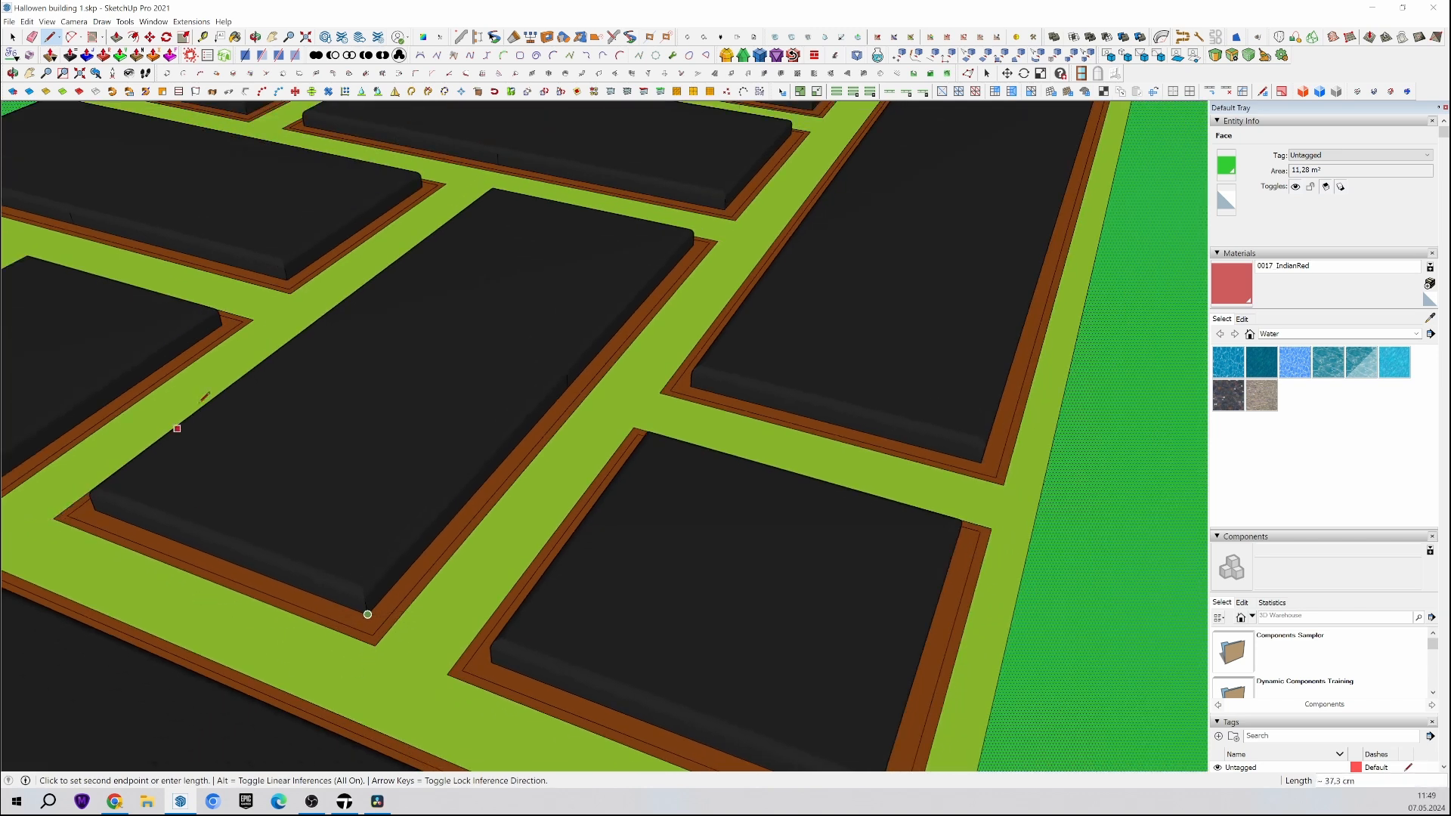
click(12, 36)
click(13, 36)
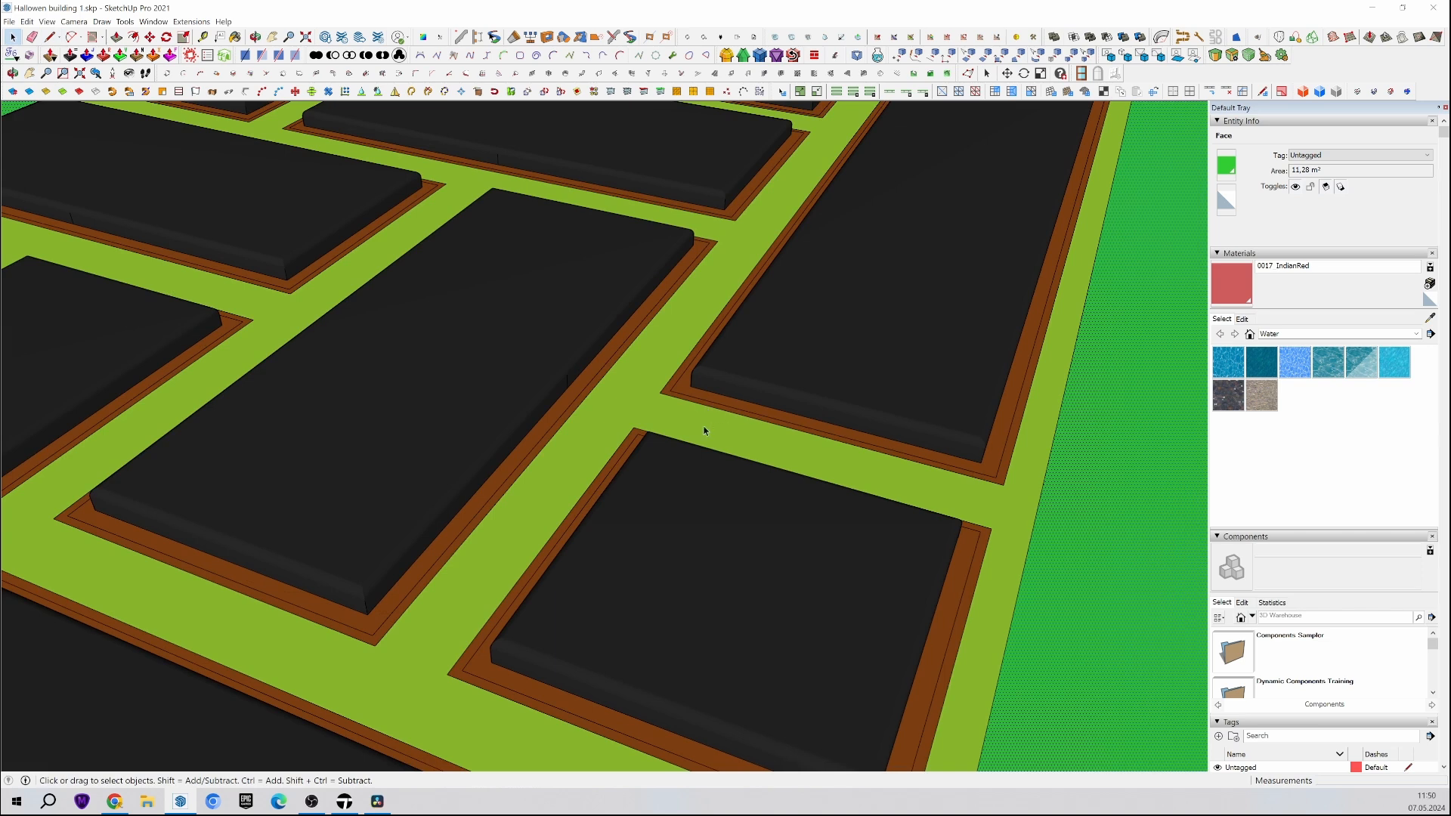
Step: Select the yellow-green joint face between the pavers and try to measure the gap from a paver's border corner
scroll(359, 655, up, 3)
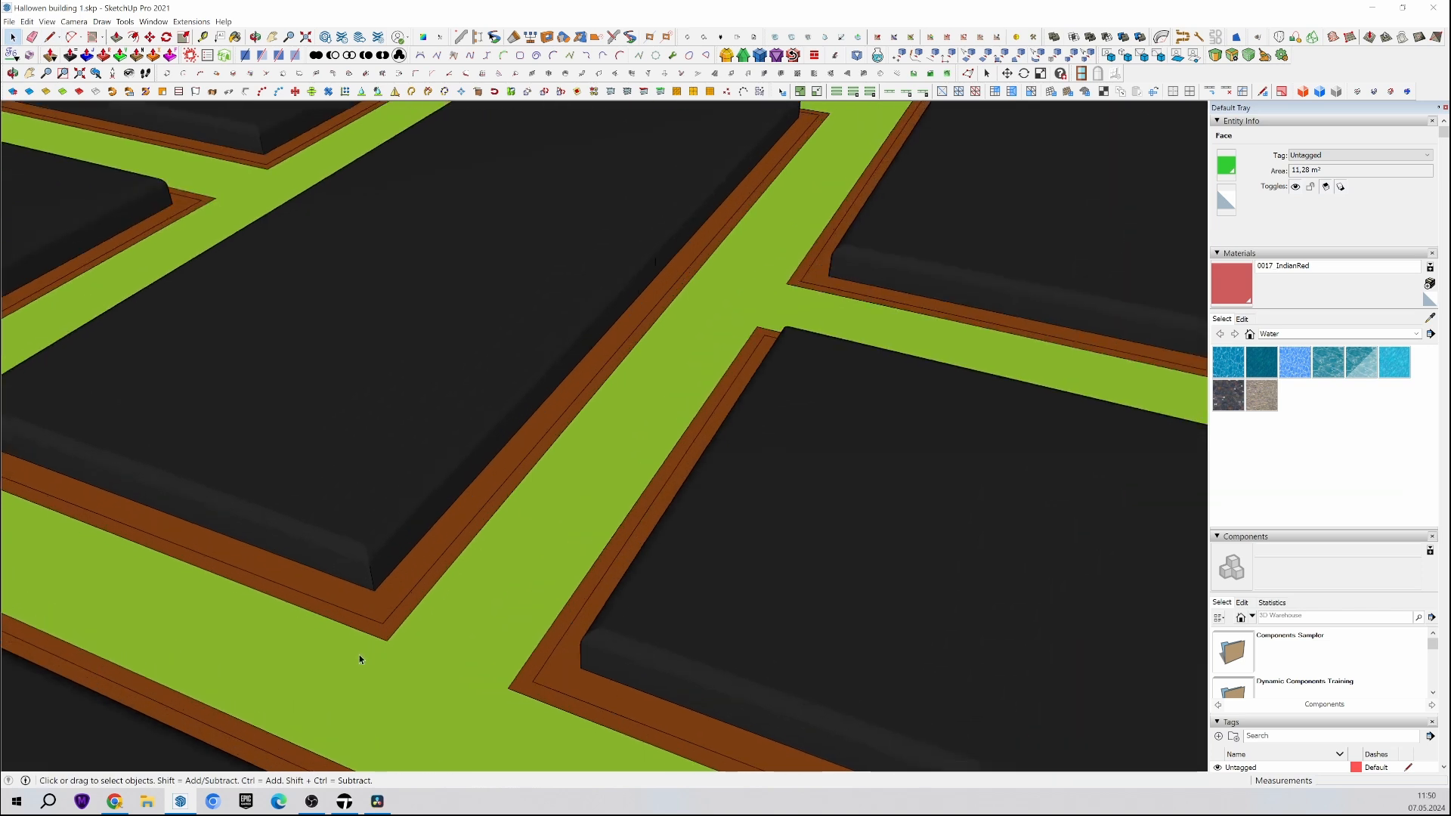
middle_drag(359, 654, 566, 600)
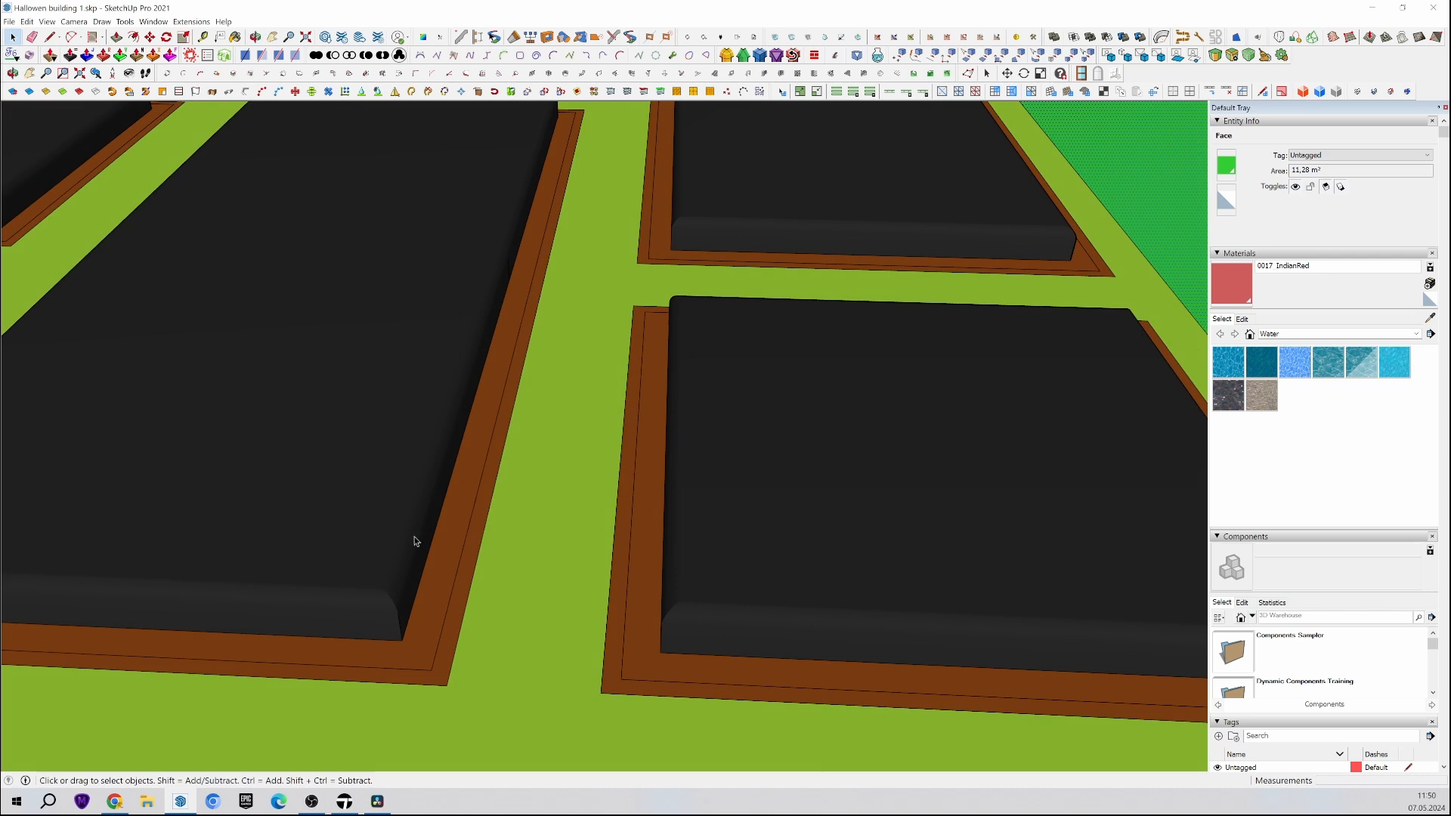
scroll(588, 543, down, 1)
middle_drag(588, 543, 295, 567)
scroll(290, 523, down, 2)
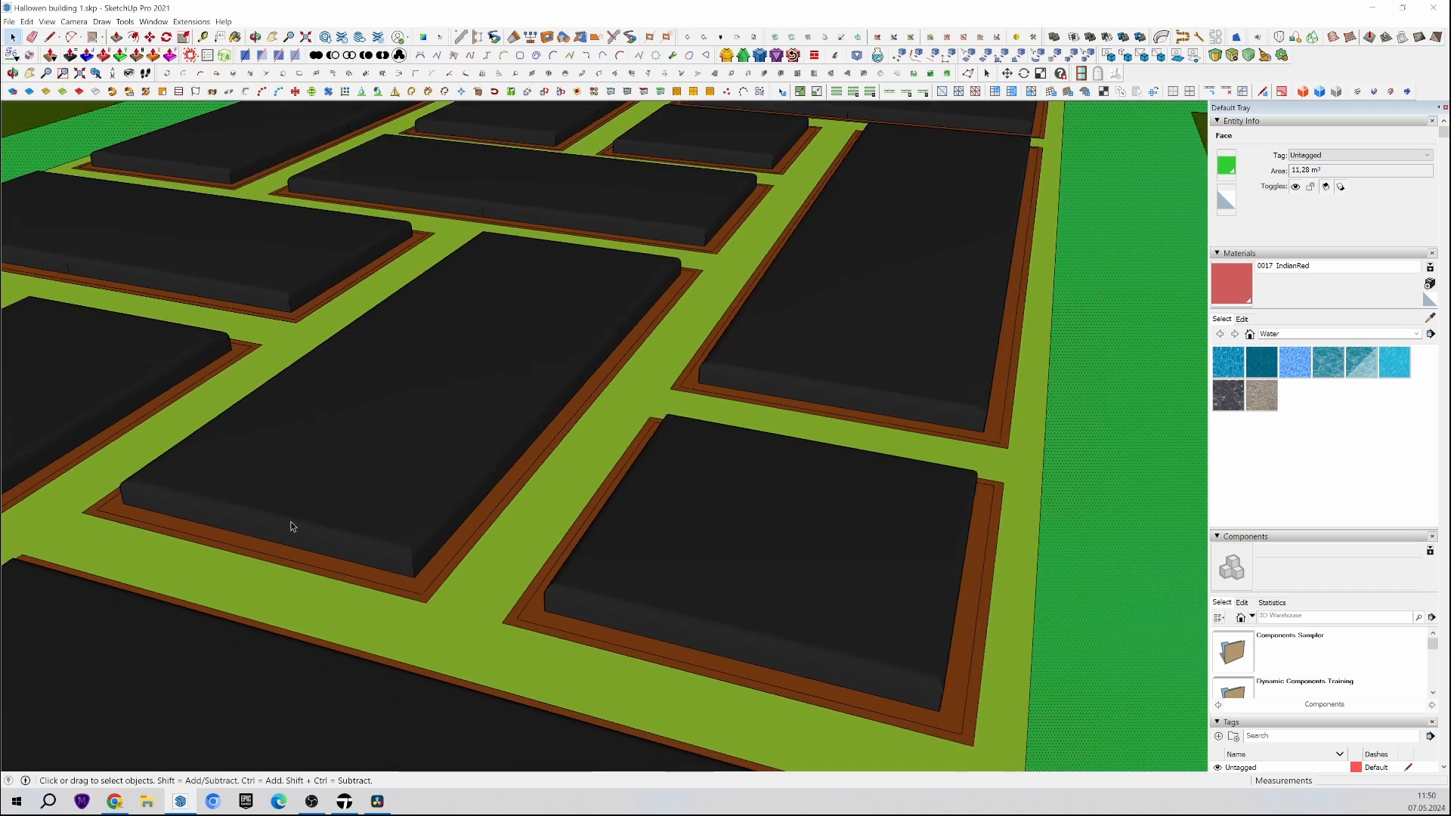
scroll(436, 544, up, 1)
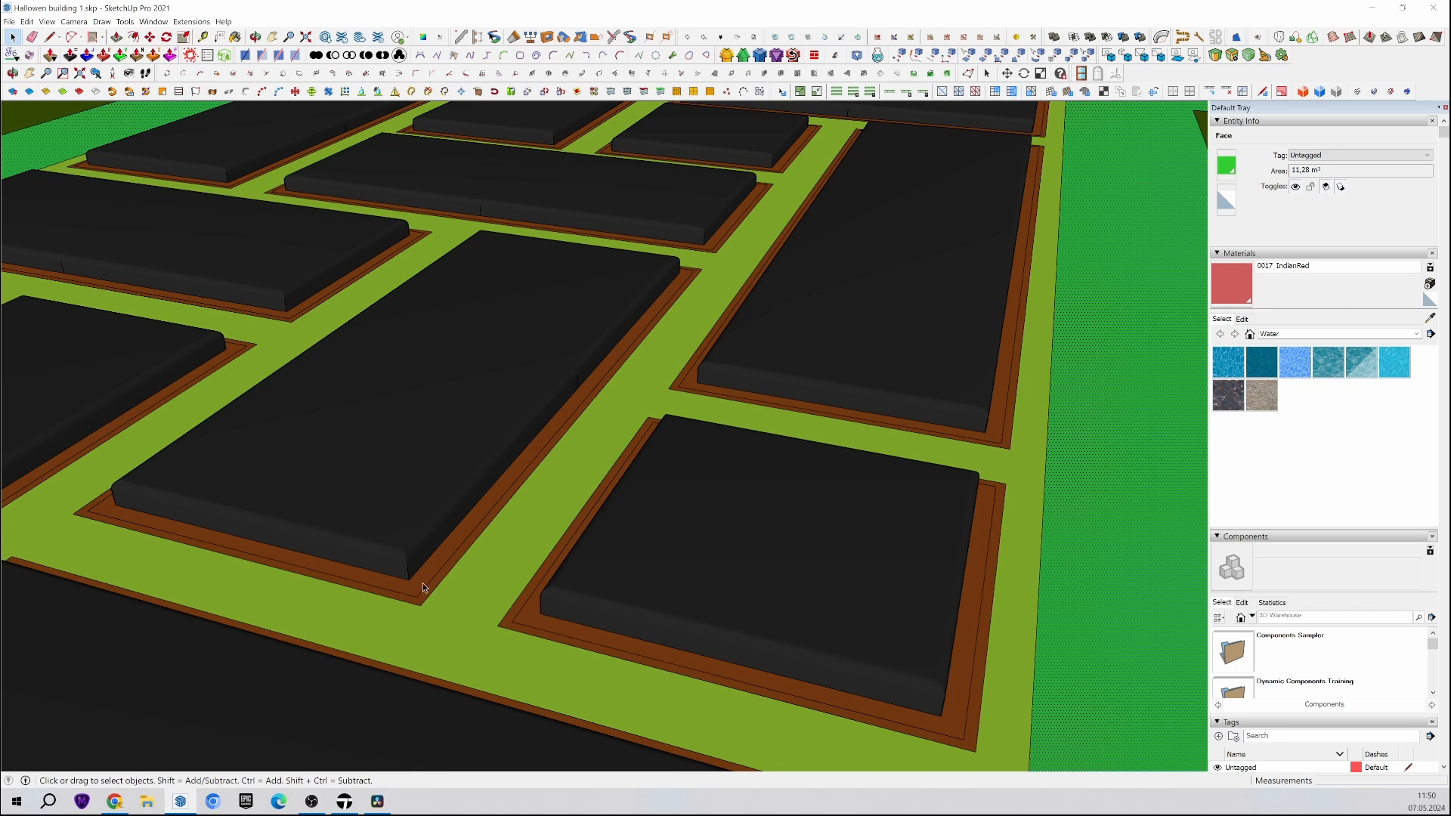
click(487, 596)
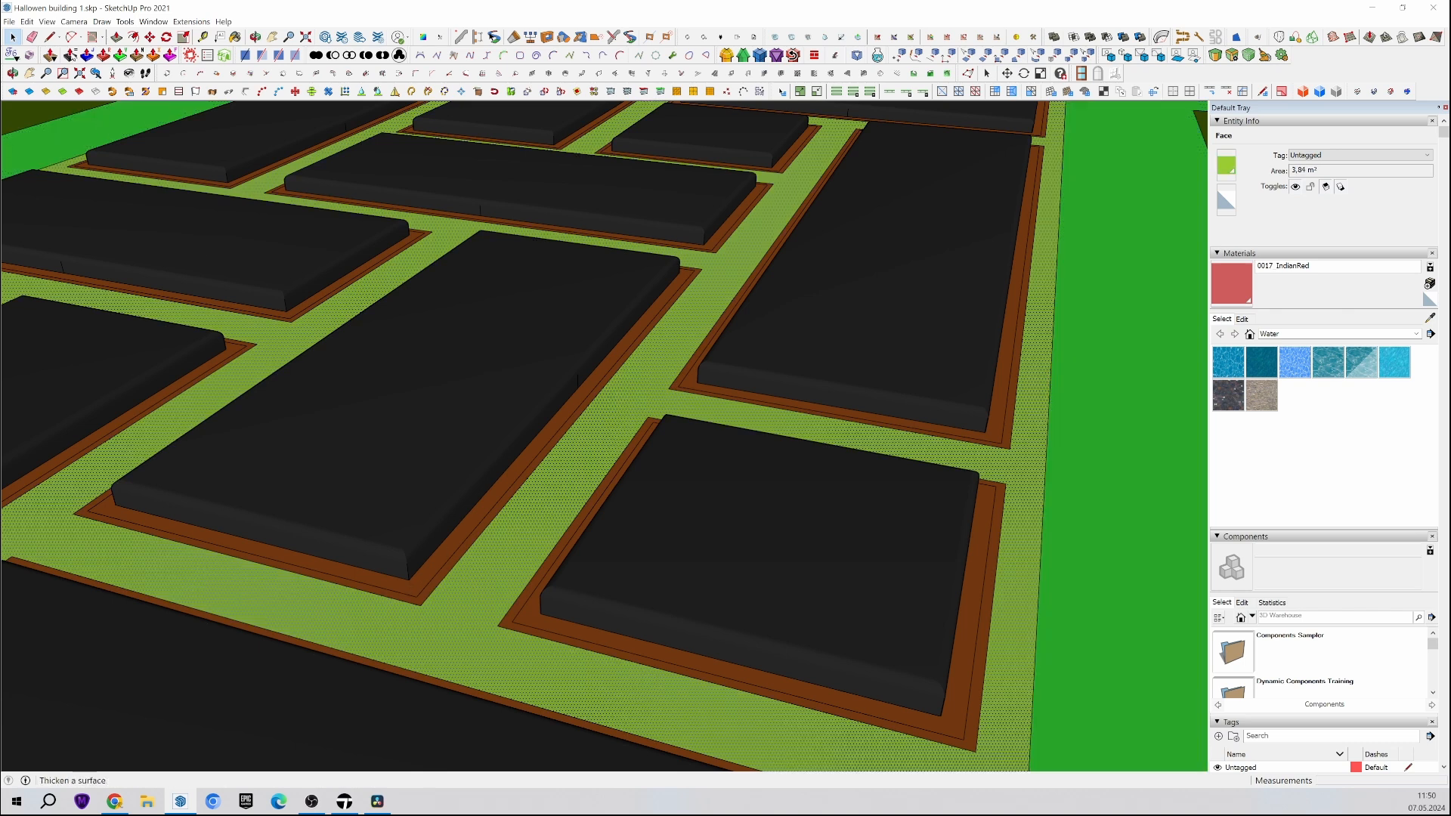
key(l)
click(421, 606)
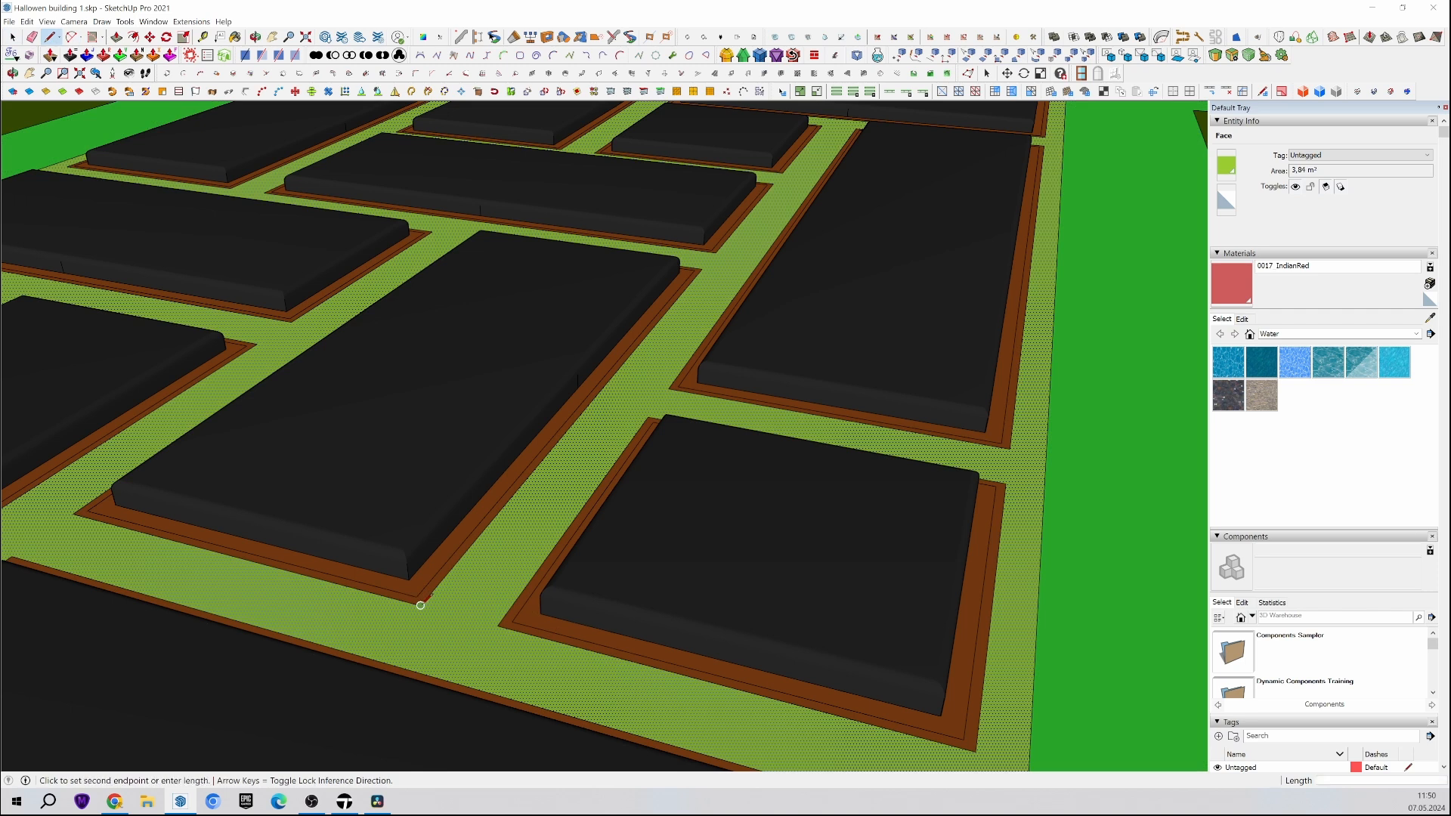
key(Escape)
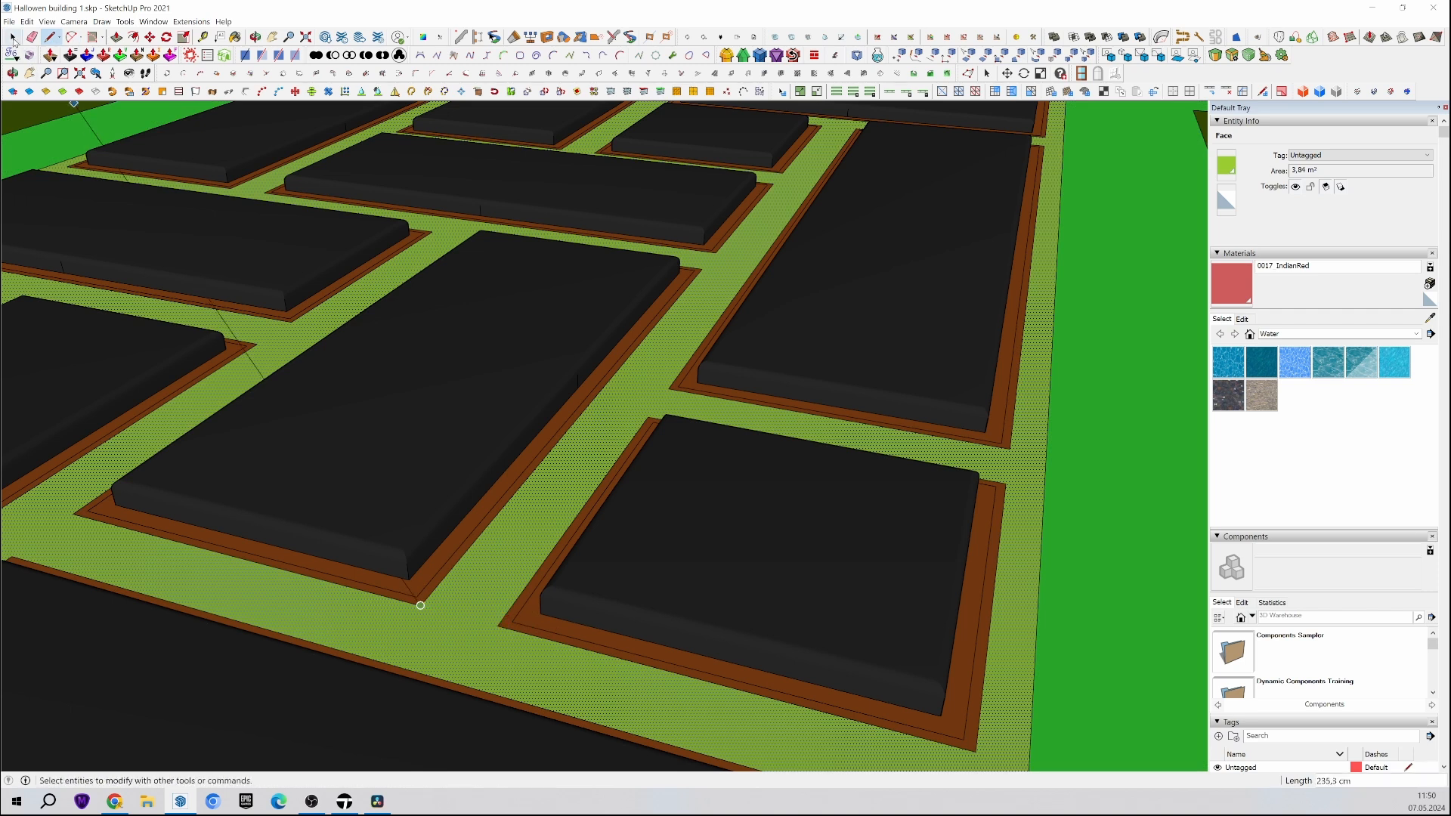
key(space)
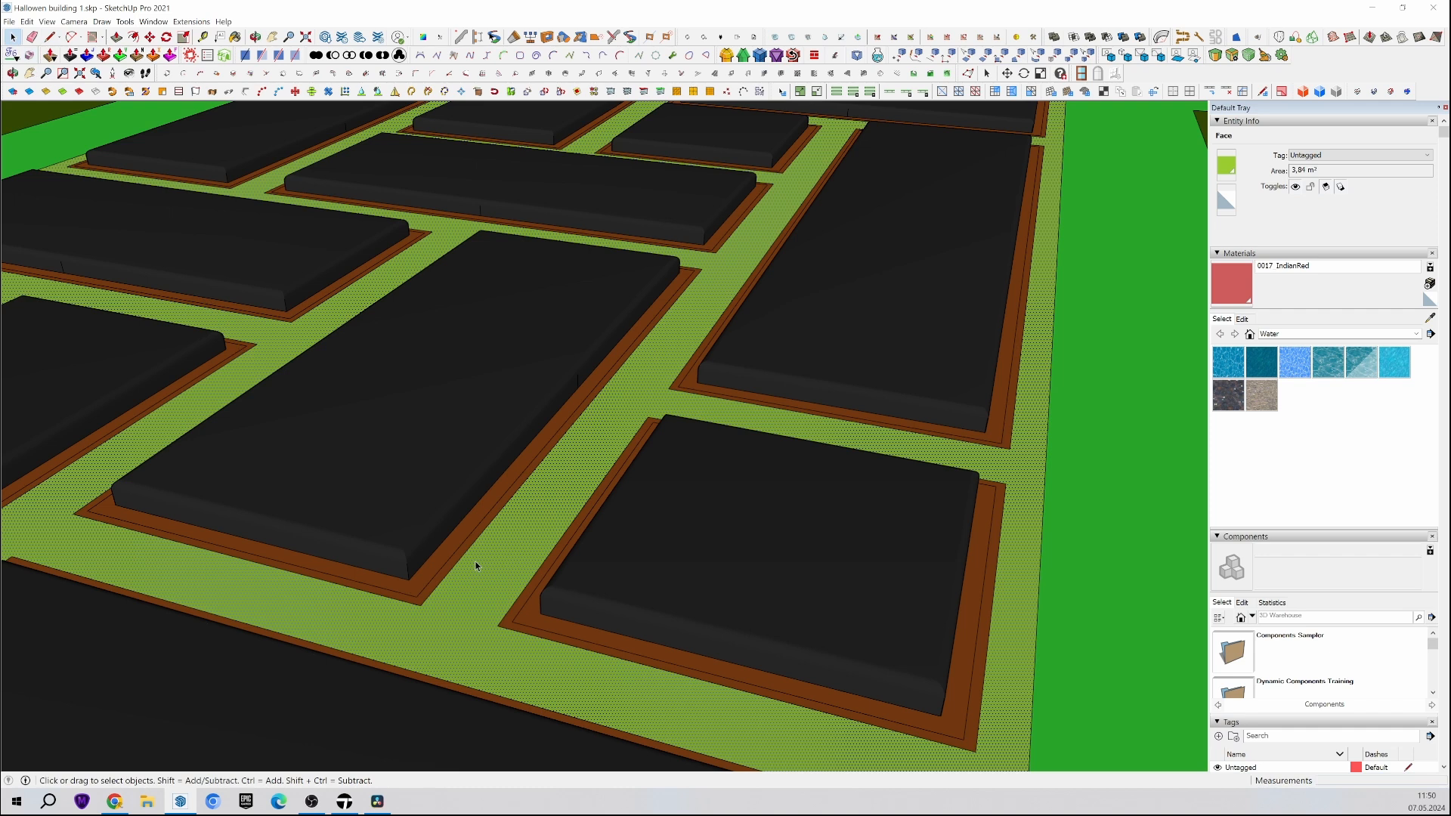
Step: Examine the raised pavers and their borders up close beside the grey walkway slab, selecting the slab's surface
scroll(480, 548, down, 10)
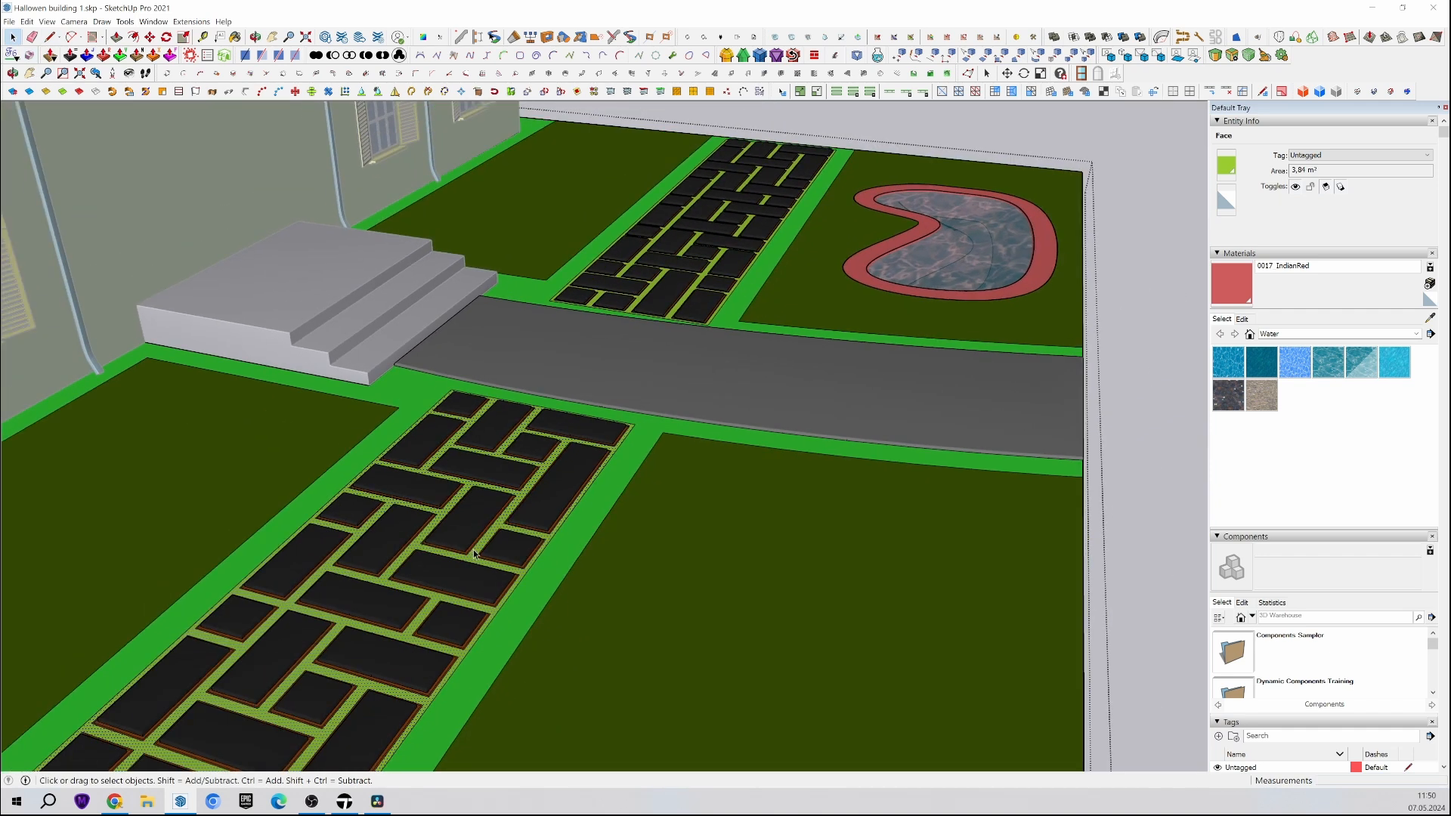
middle_drag(650, 566, 445, 416)
scroll(548, 348, up, 3)
scroll(454, 418, up, 9)
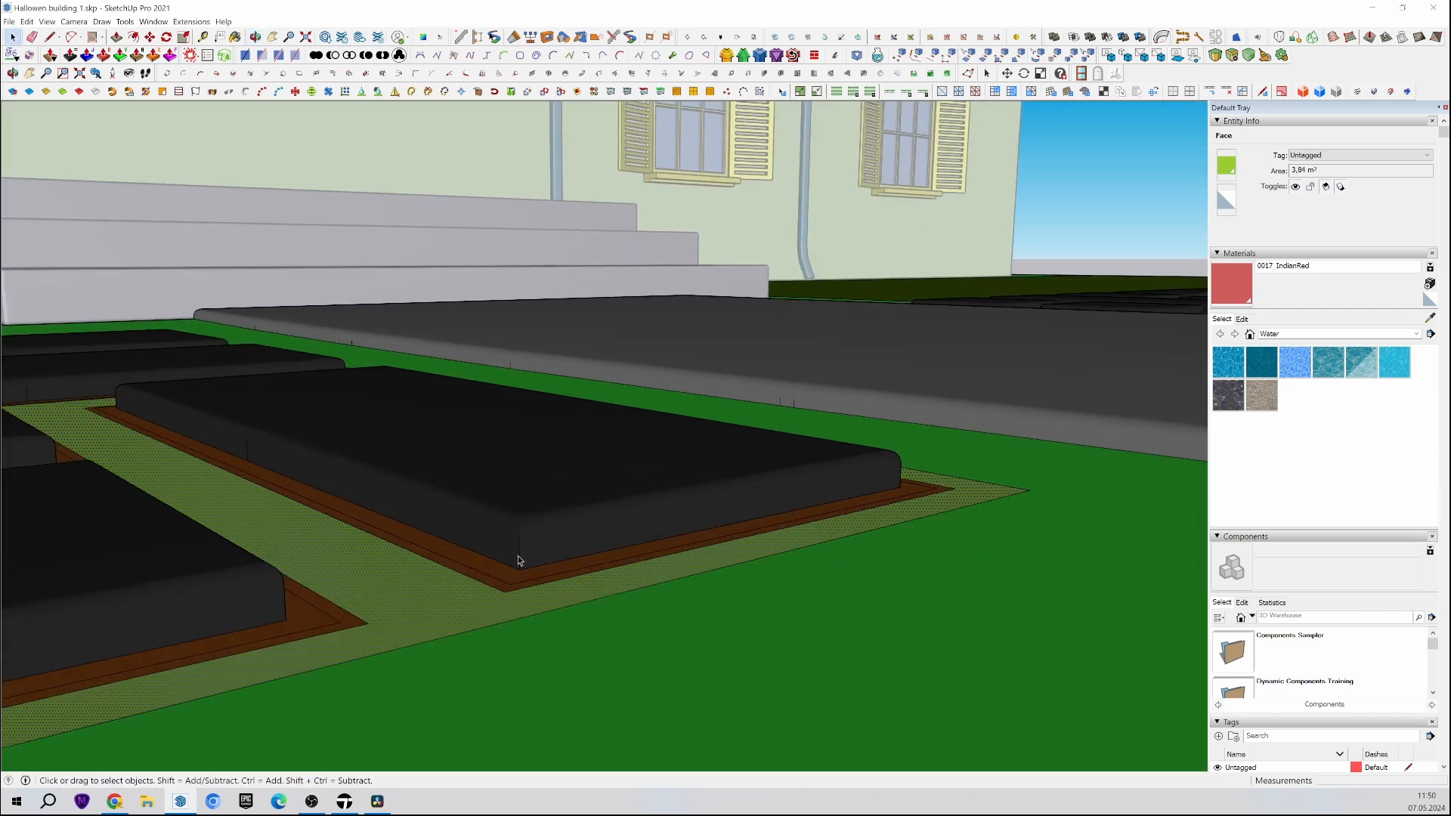
click(966, 383)
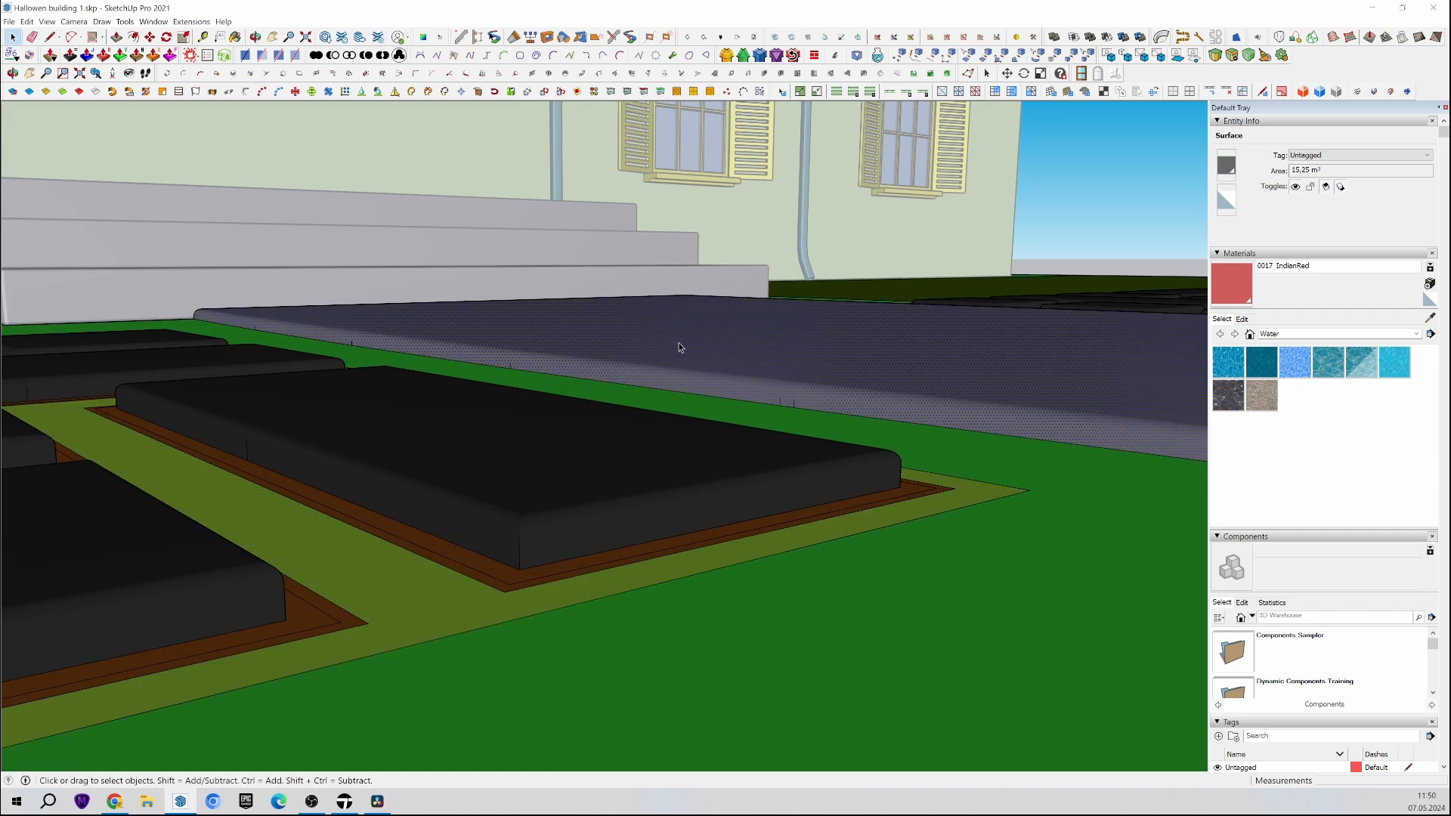
middle_drag(687, 344, 444, 579)
scroll(444, 577, down, 2)
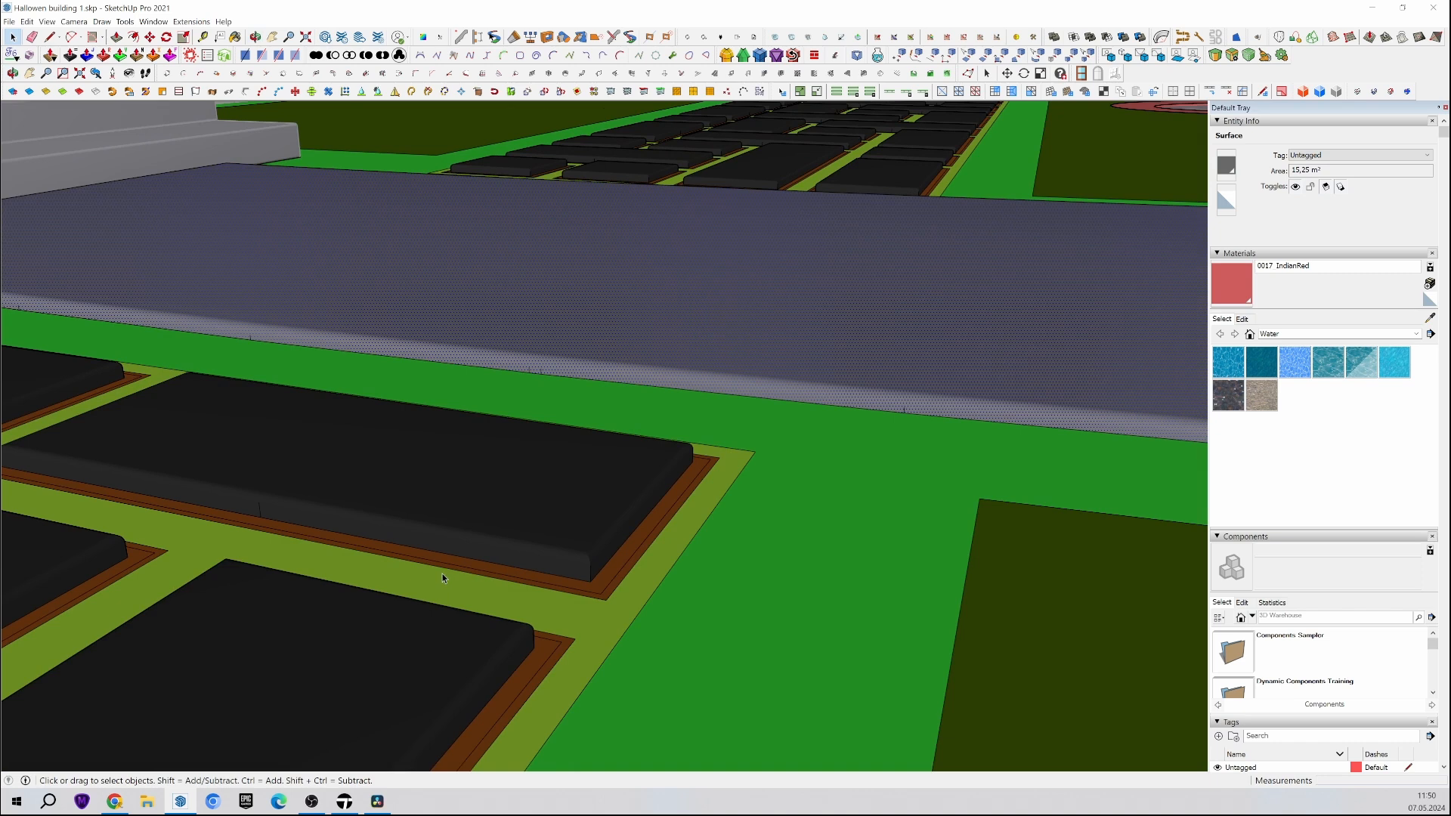
middle_drag(620, 551, 710, 526)
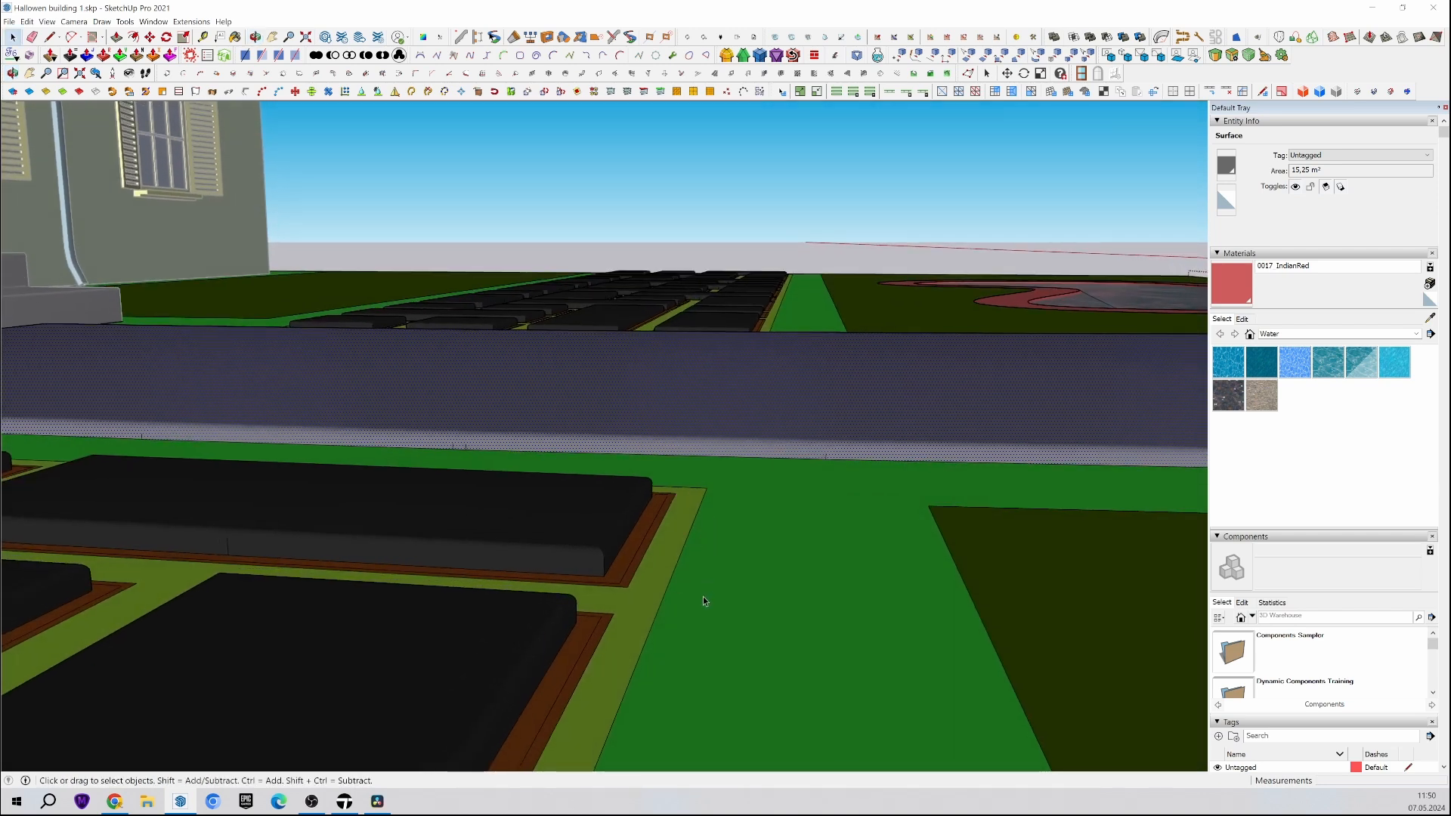
middle_drag(676, 542, 620, 610)
scroll(630, 571, up, 3)
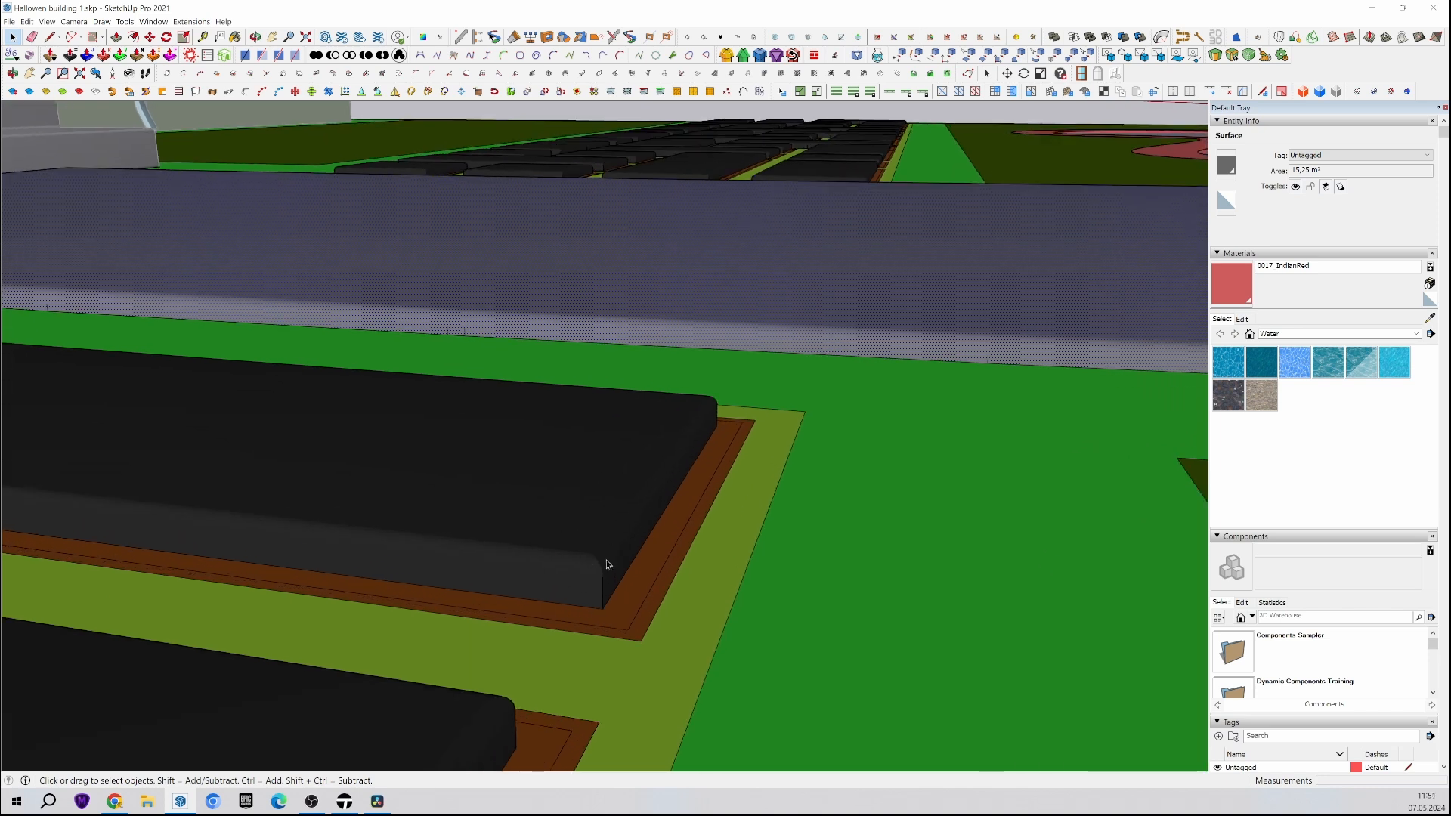
scroll(597, 559, down, 5)
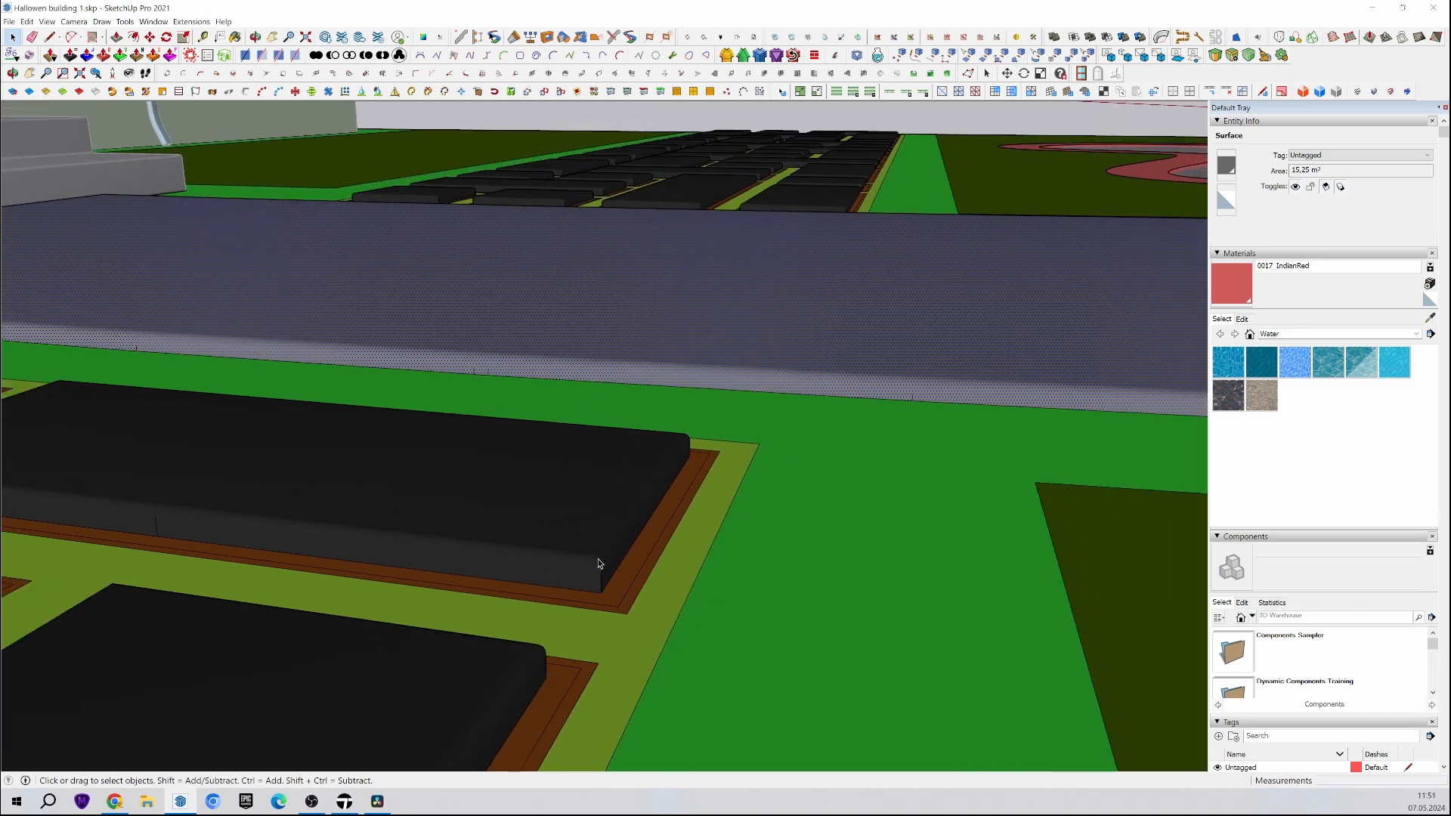
scroll(598, 563, down, 1)
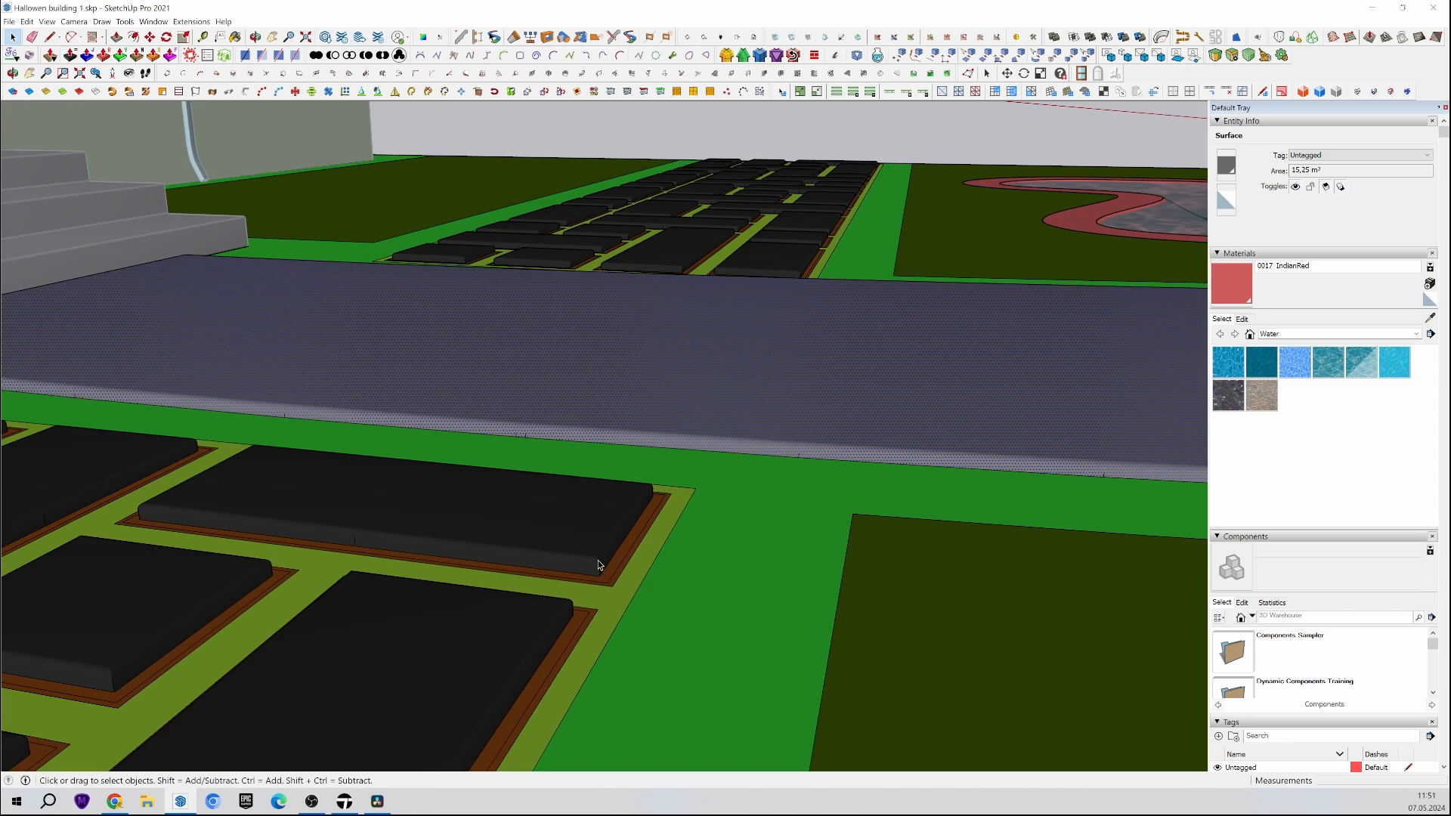
scroll(597, 560, down, 5)
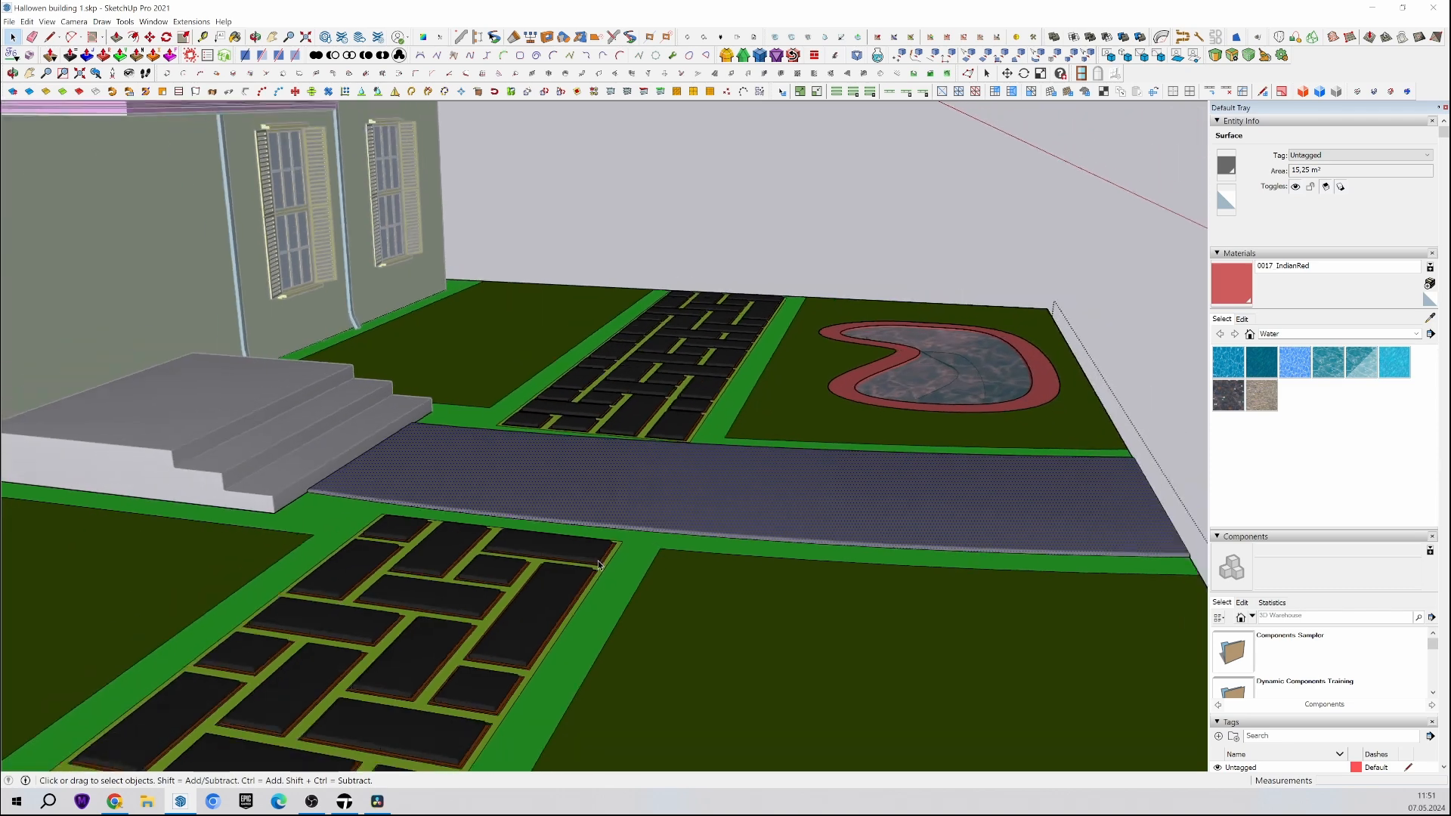
middle_drag(597, 563, 780, 588)
scroll(497, 626, down, 3)
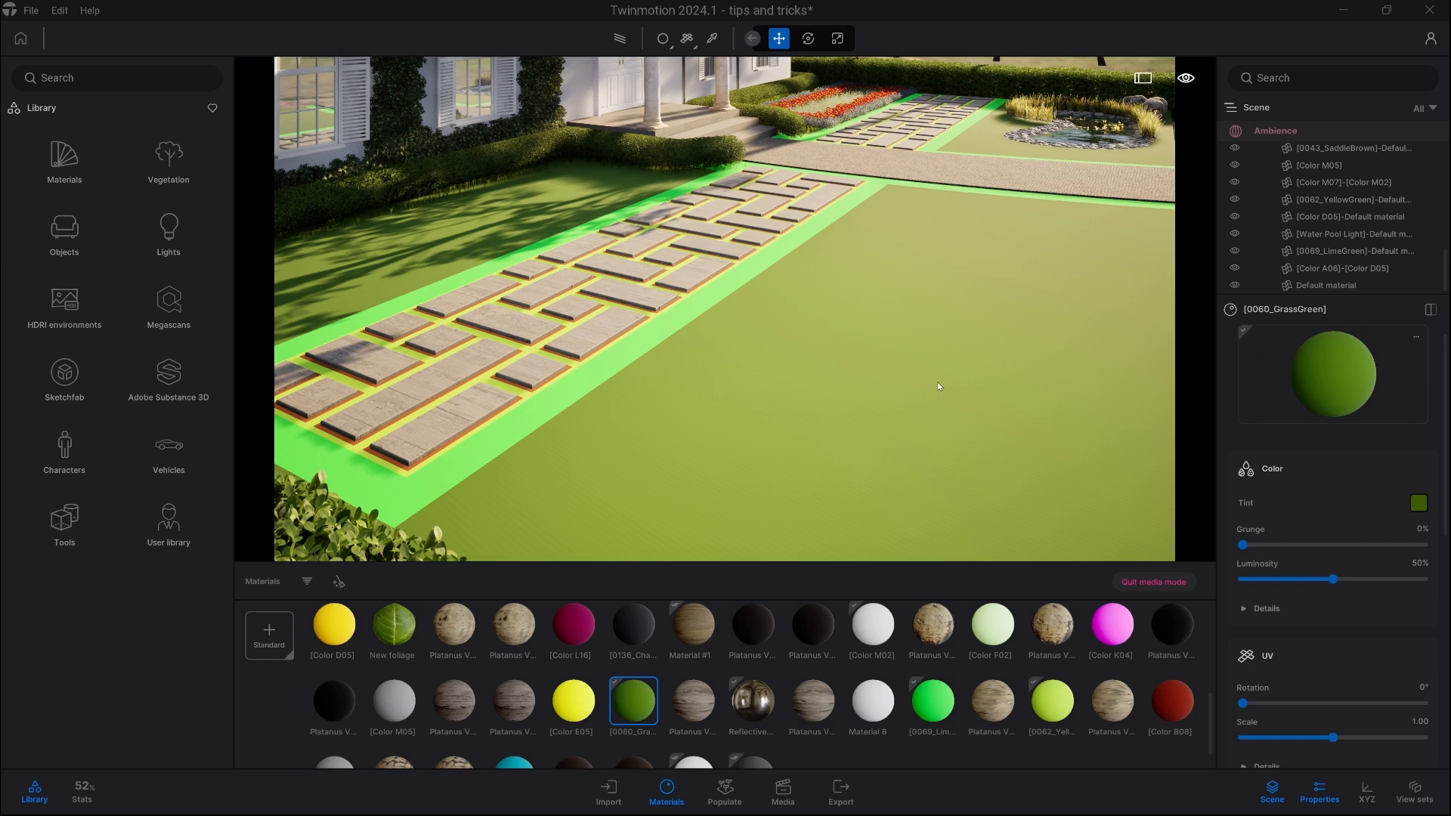
Step: Switch to Twinmotion and apply the Grassy ground material from the Ground > Nature library to the lawn
click(63, 157)
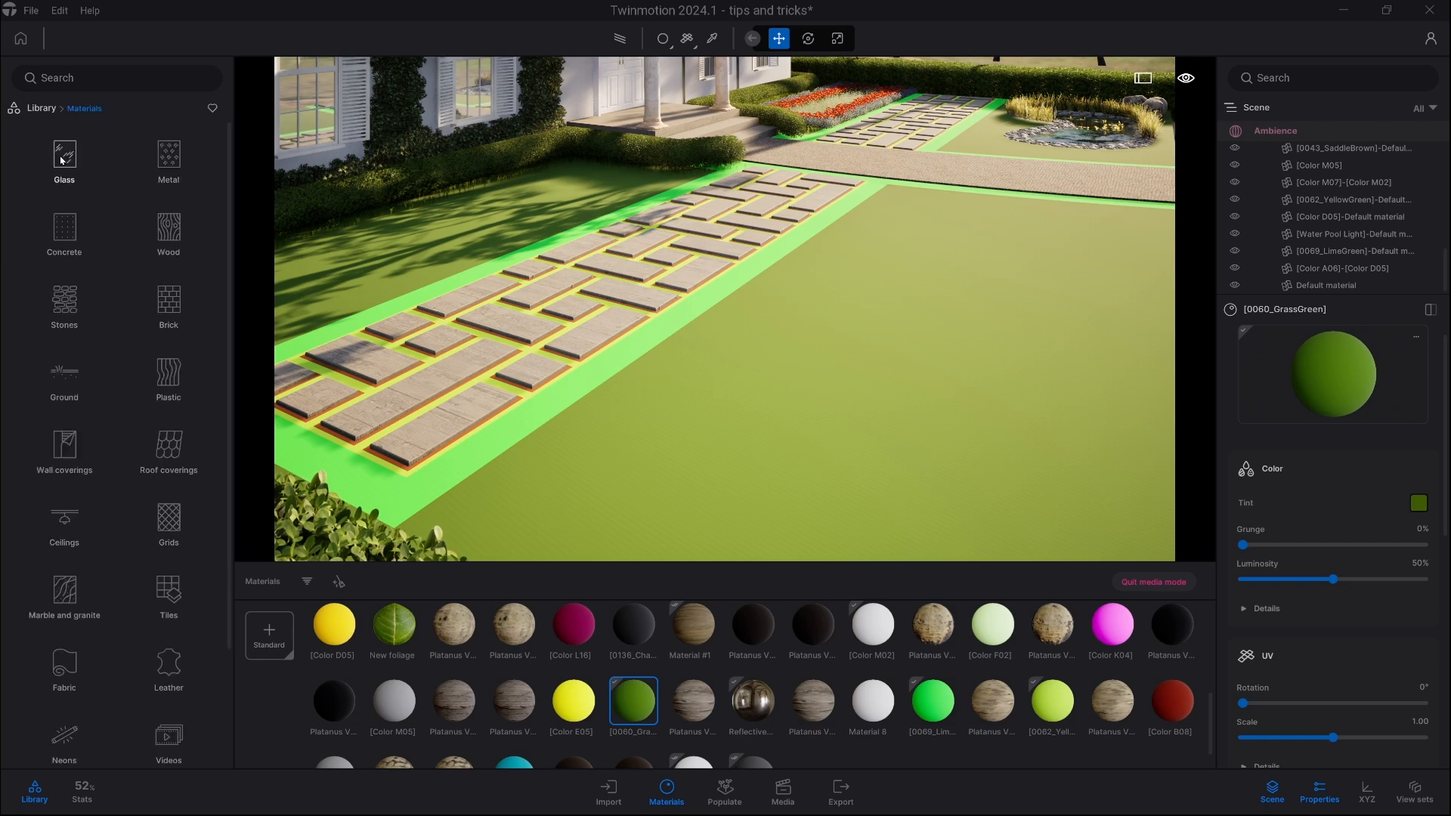
click(64, 374)
click(166, 155)
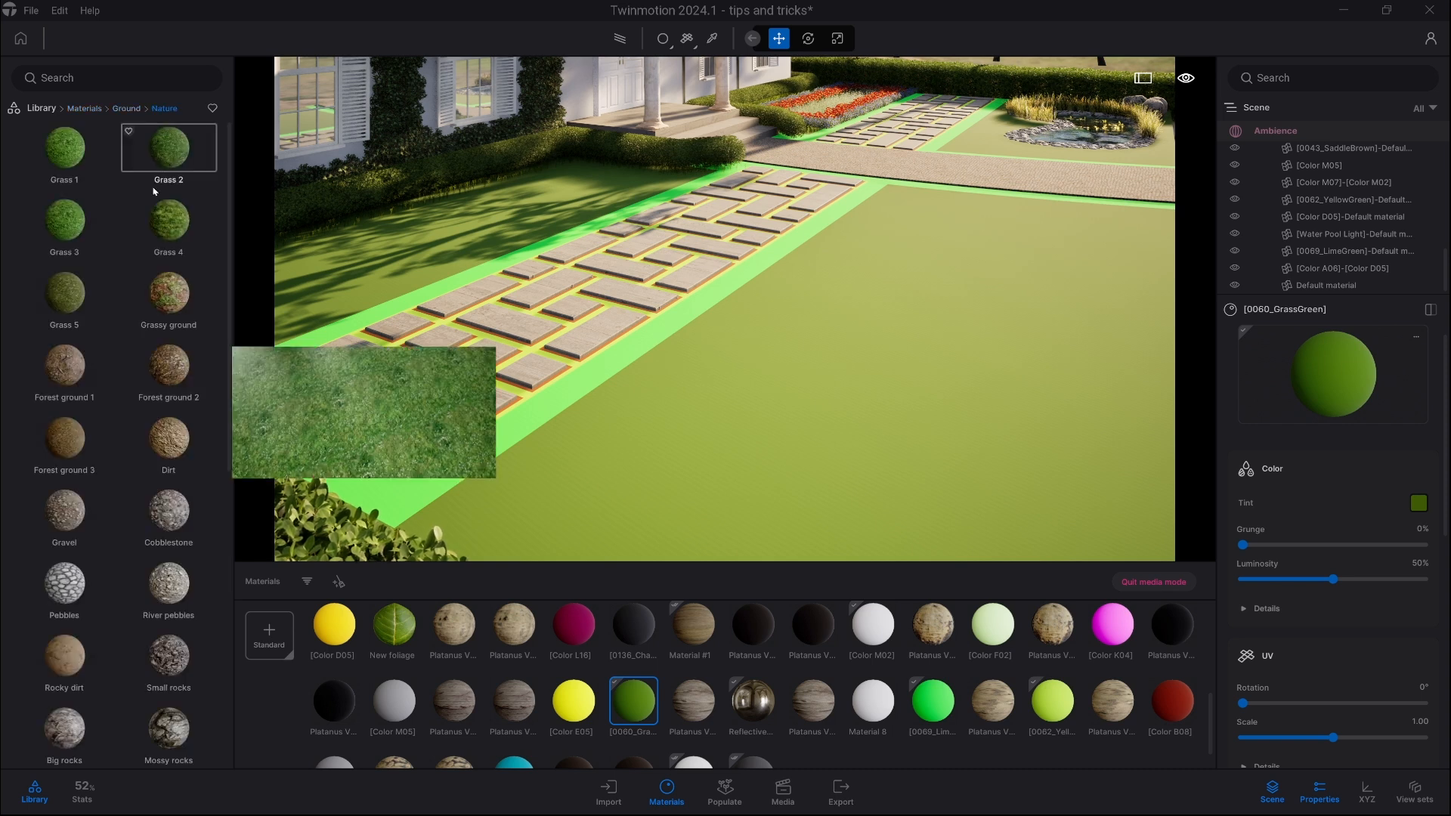
key(w)
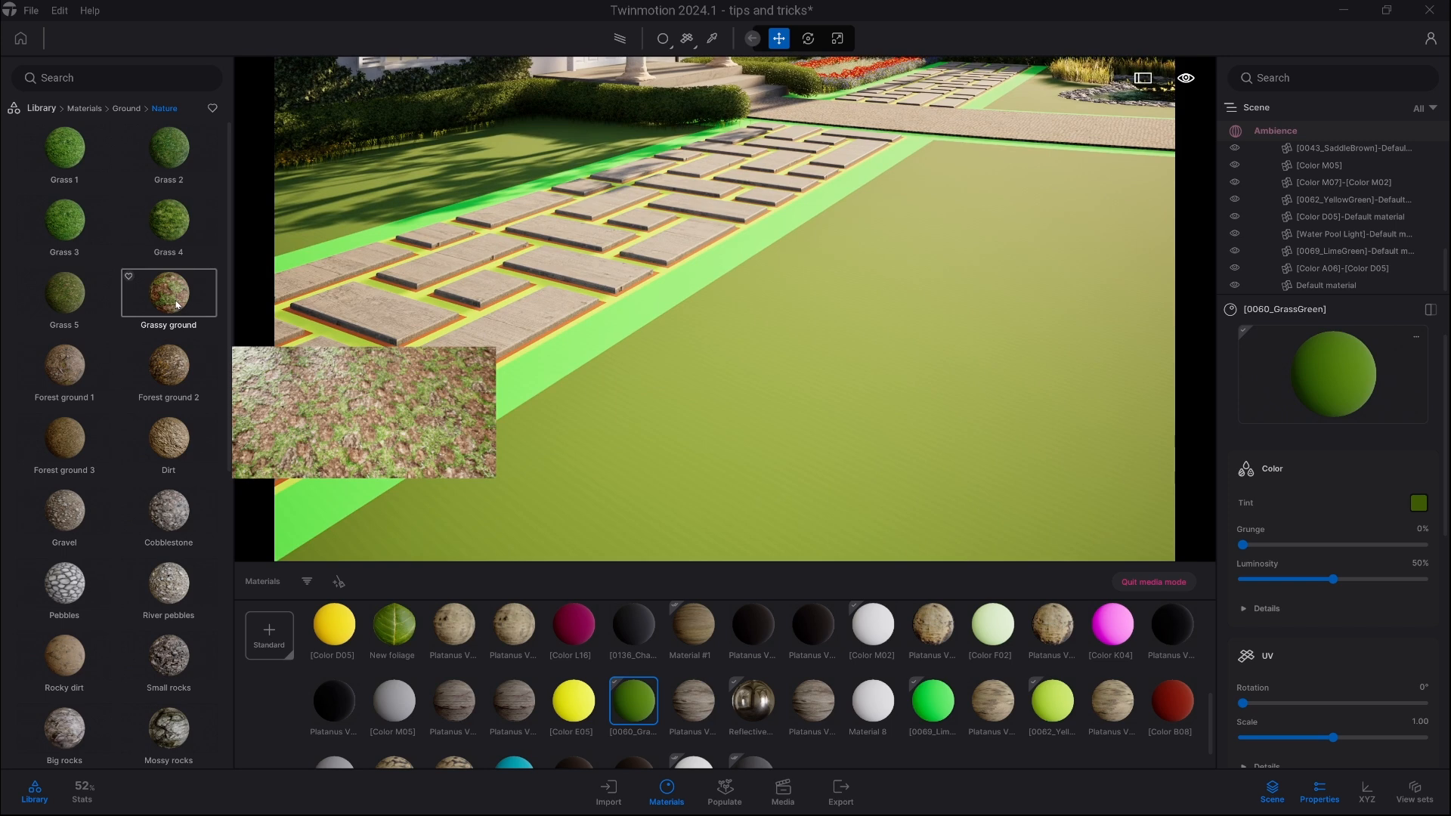
drag(176, 305, 661, 420)
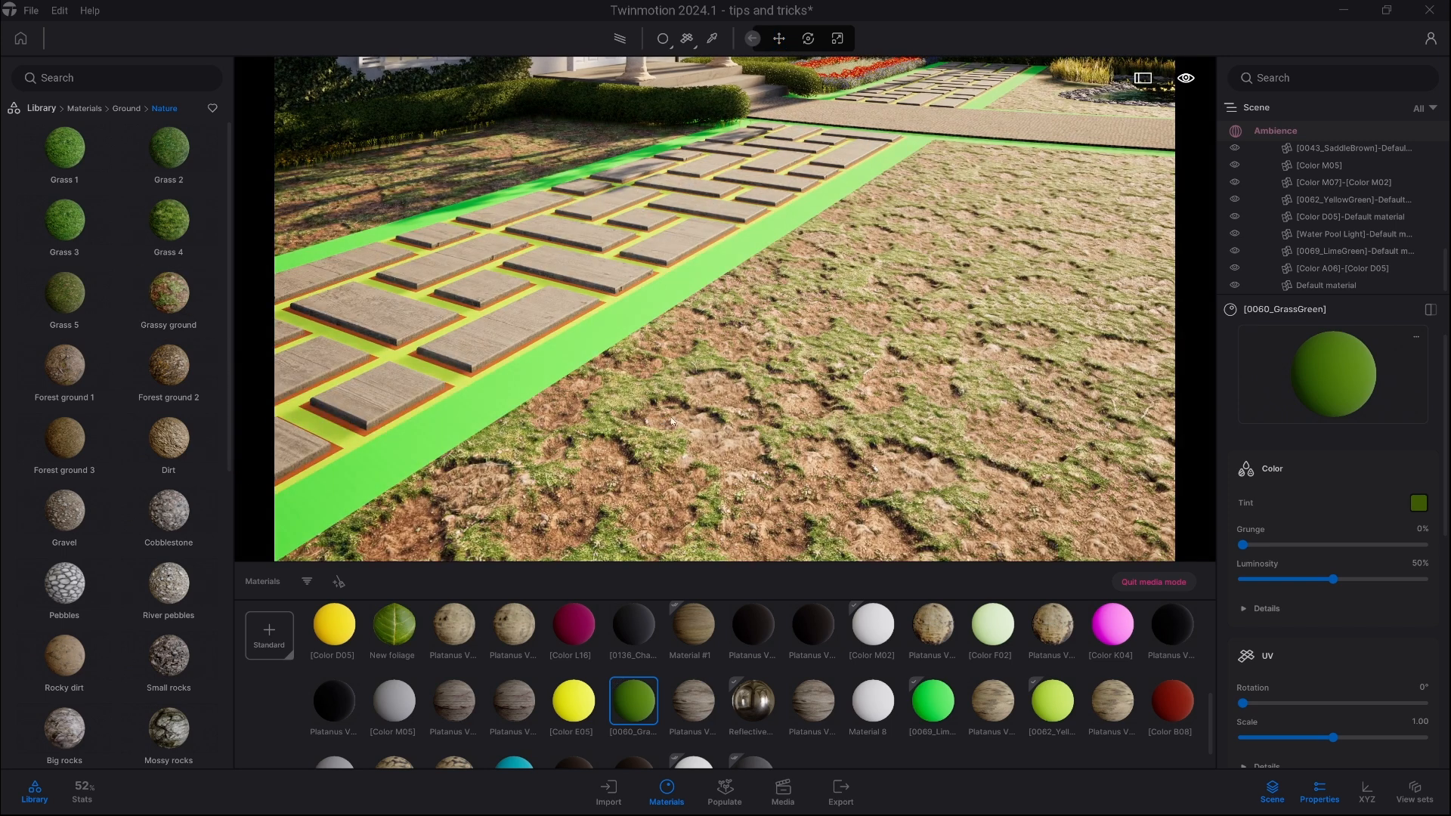
Step: Pick the lawn's Grassy ground material and apply it to the lime-green border strip and the ground between the pavers
click(739, 387)
right_drag(738, 387, 706, 387)
key(w)
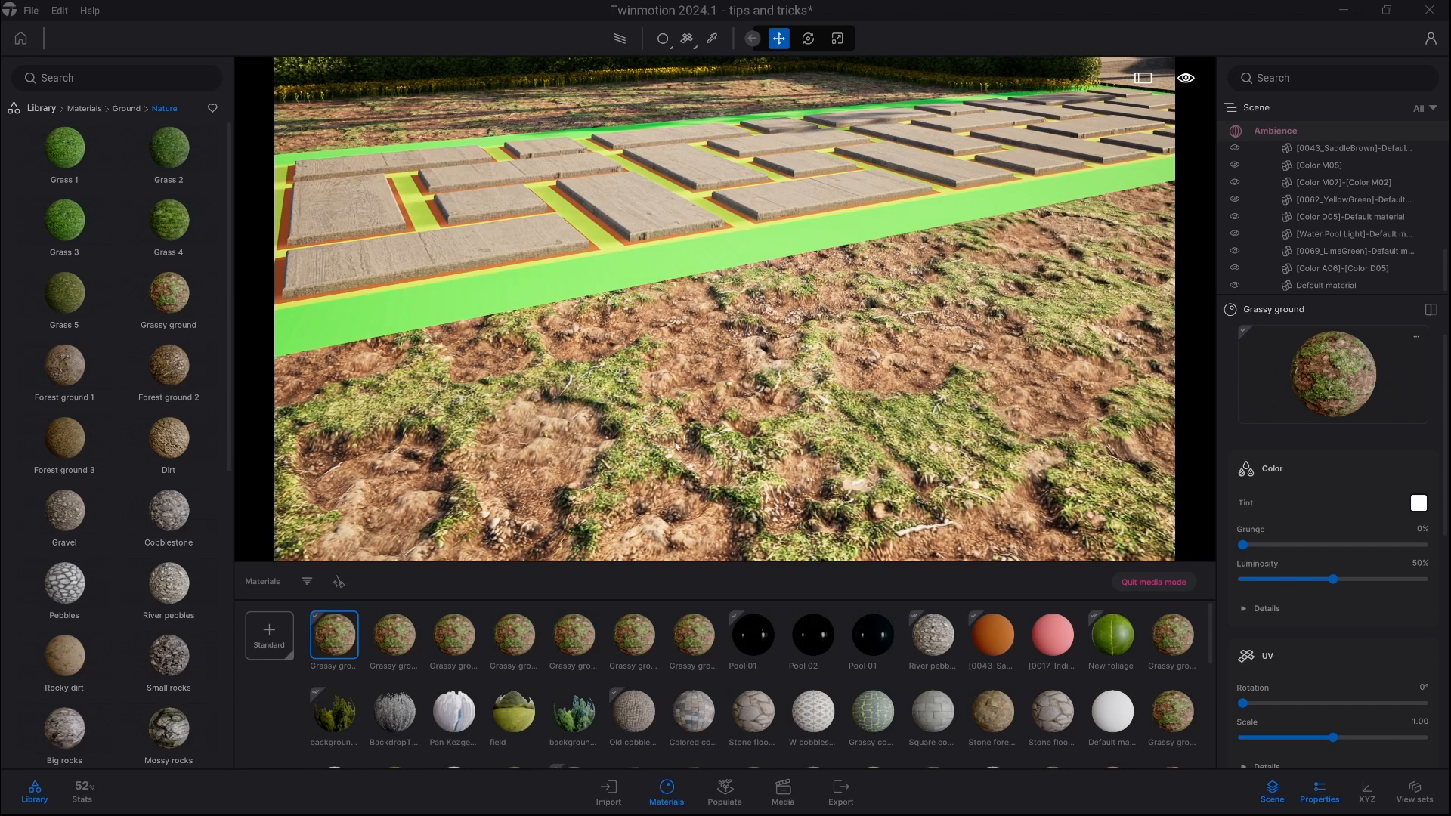
shift+middle_drag(677, 446, 1309, 395)
drag(1308, 395, 752, 332)
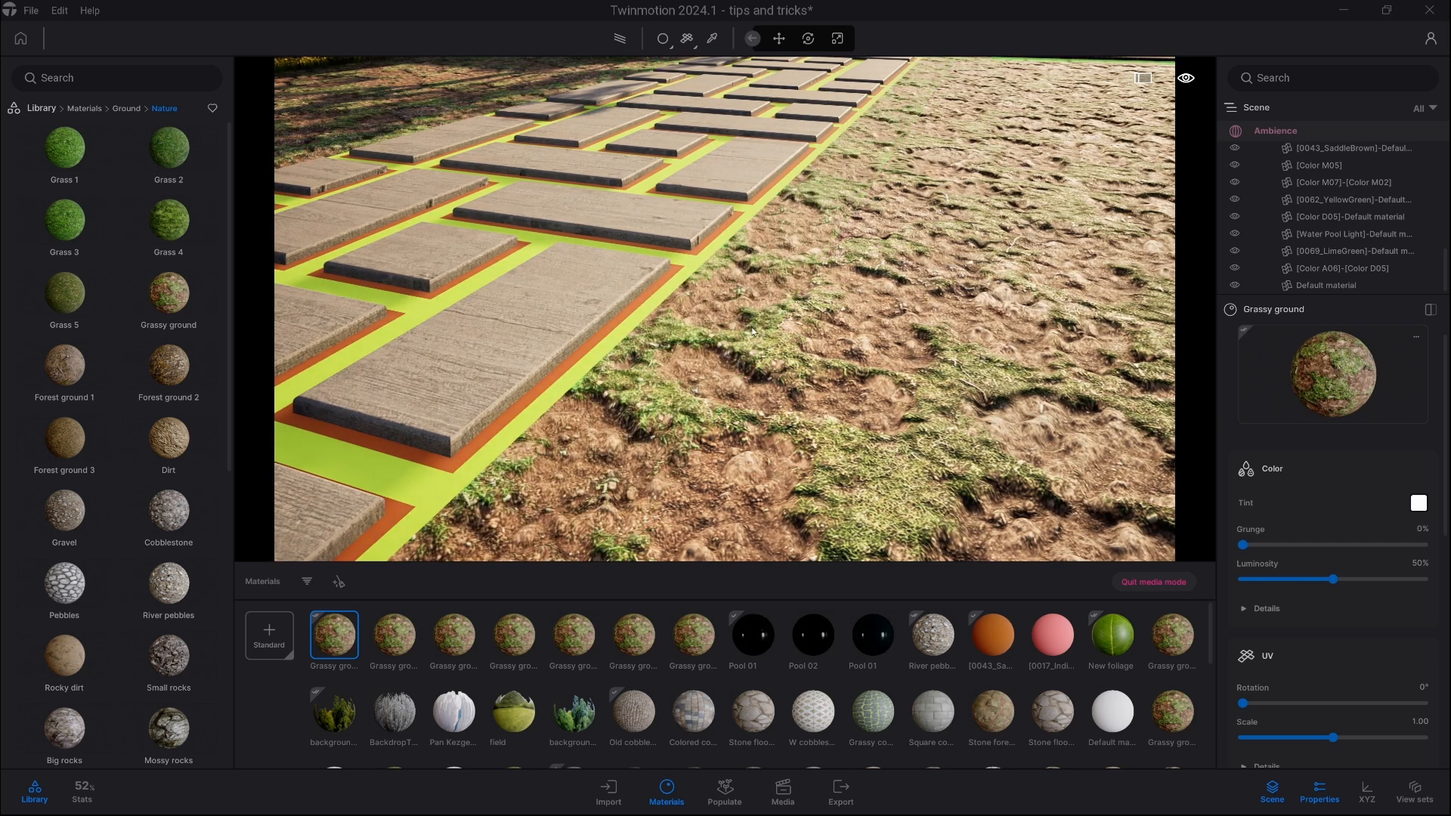
drag(1321, 384, 668, 283)
right_drag(668, 283, 726, 257)
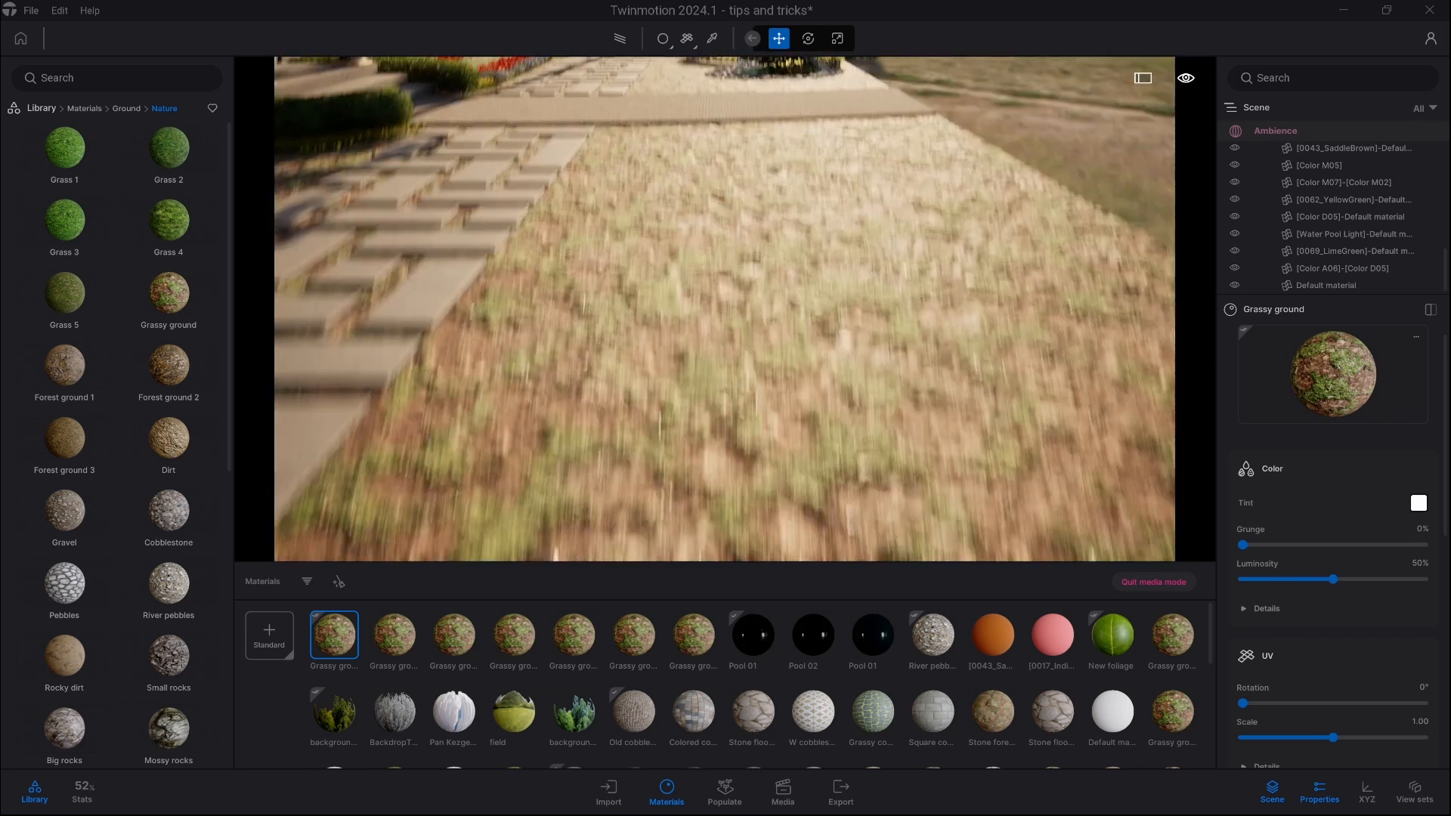
Step: Start populating by scatter and open the Vegetation > Grass and flowers library
right_drag(718, 355, 670, 379)
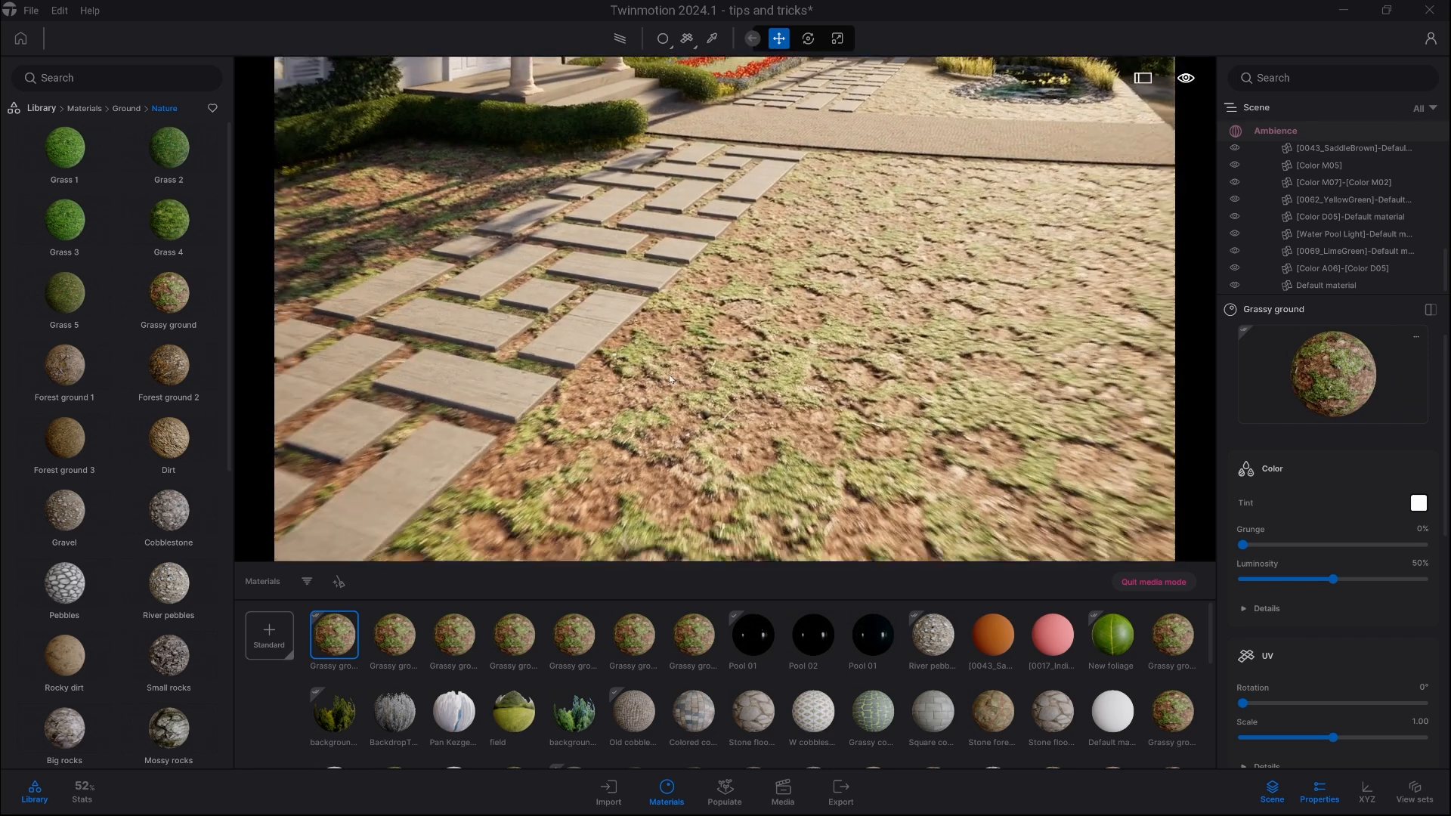
scroll(670, 380, down, 2)
scroll(670, 379, up, 2)
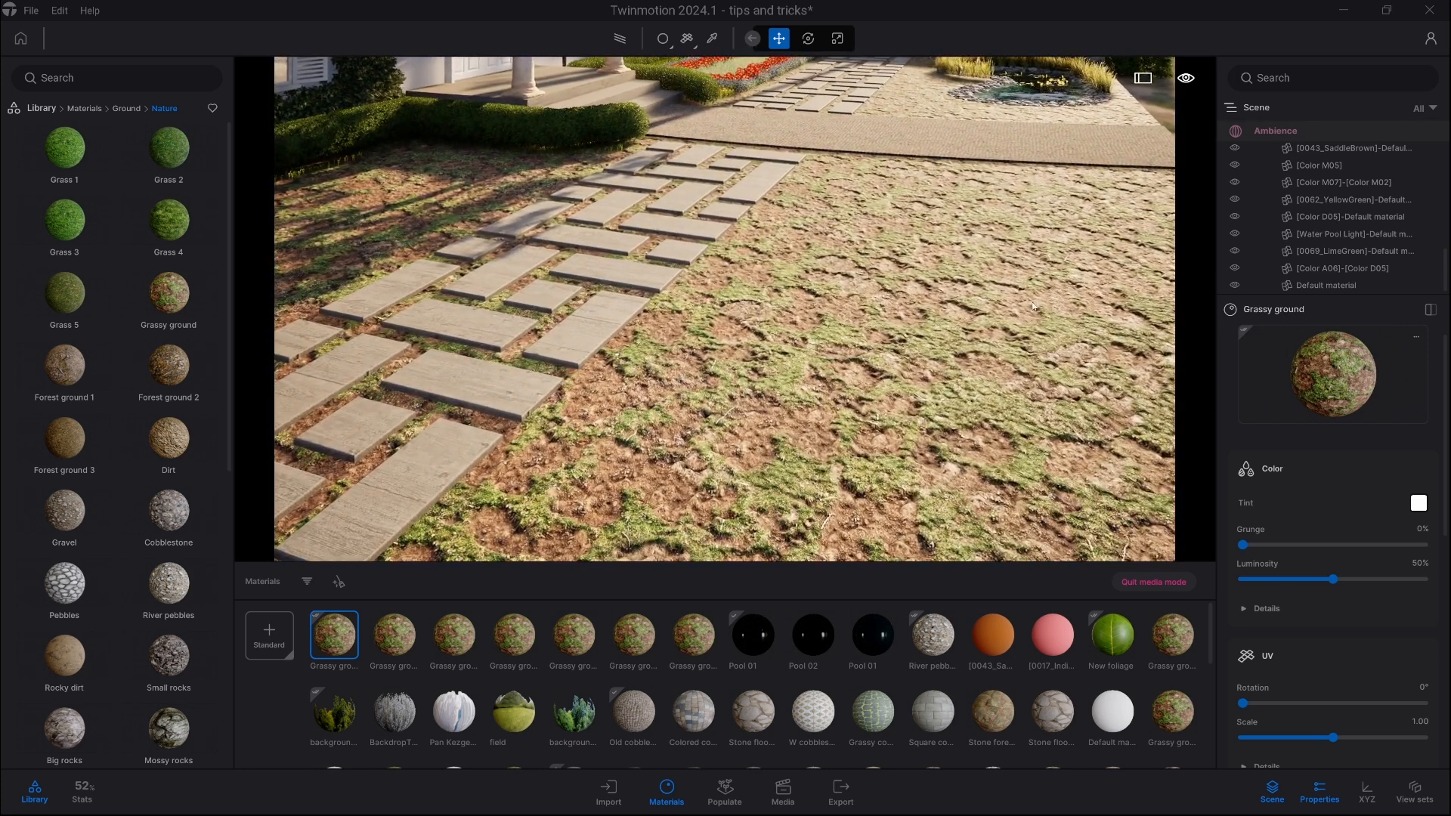
click(725, 791)
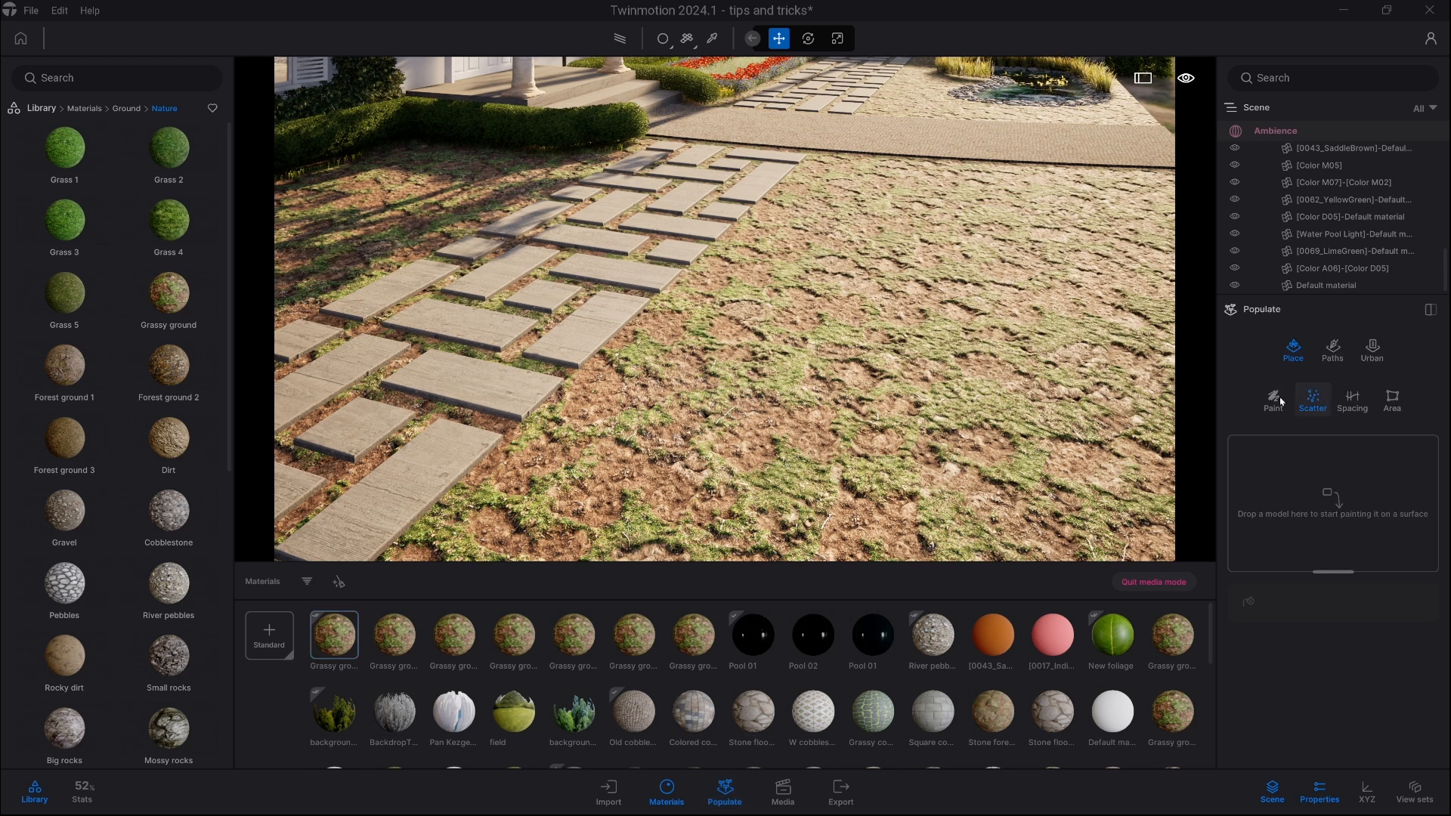
click(43, 111)
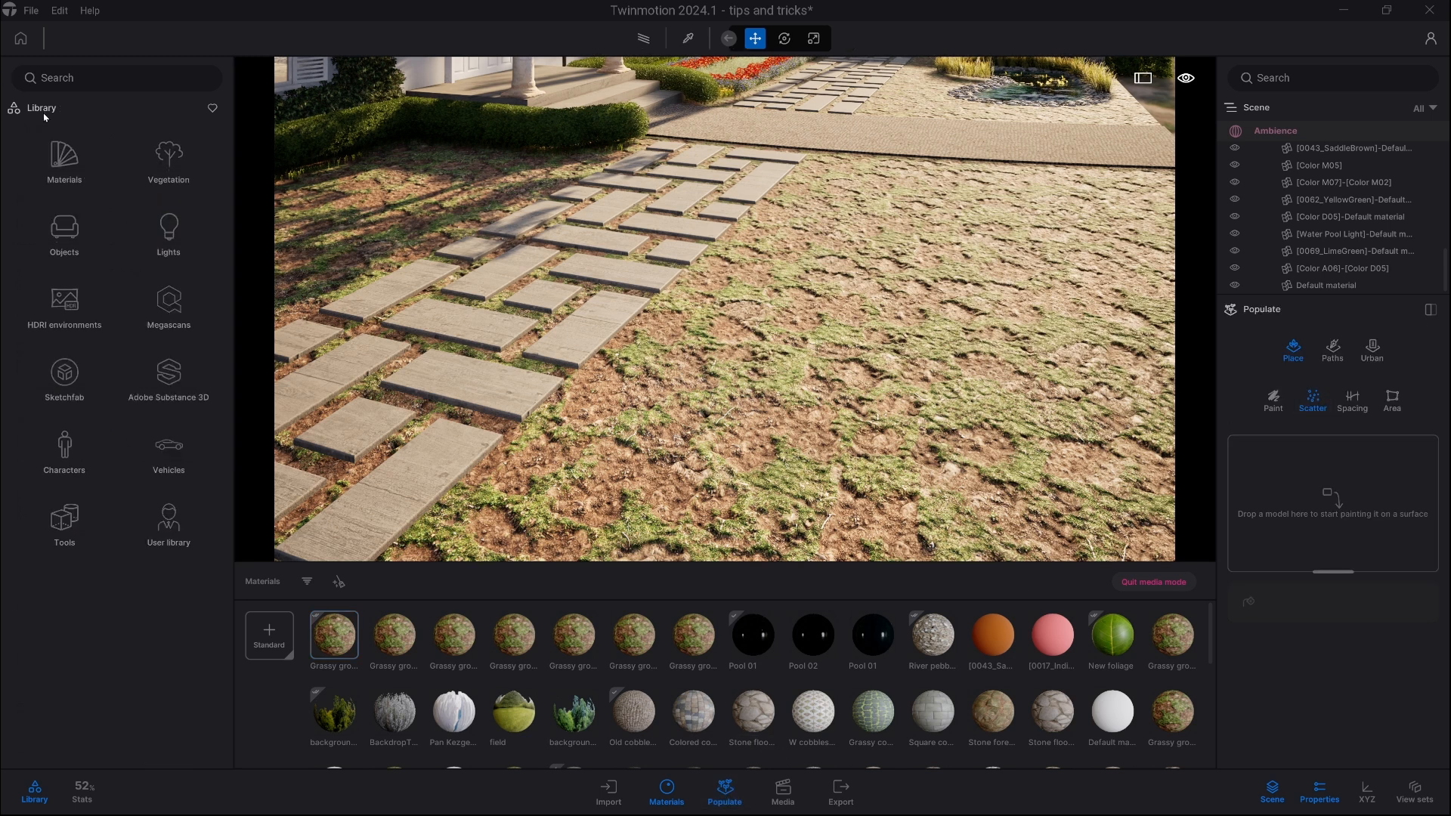
click(169, 157)
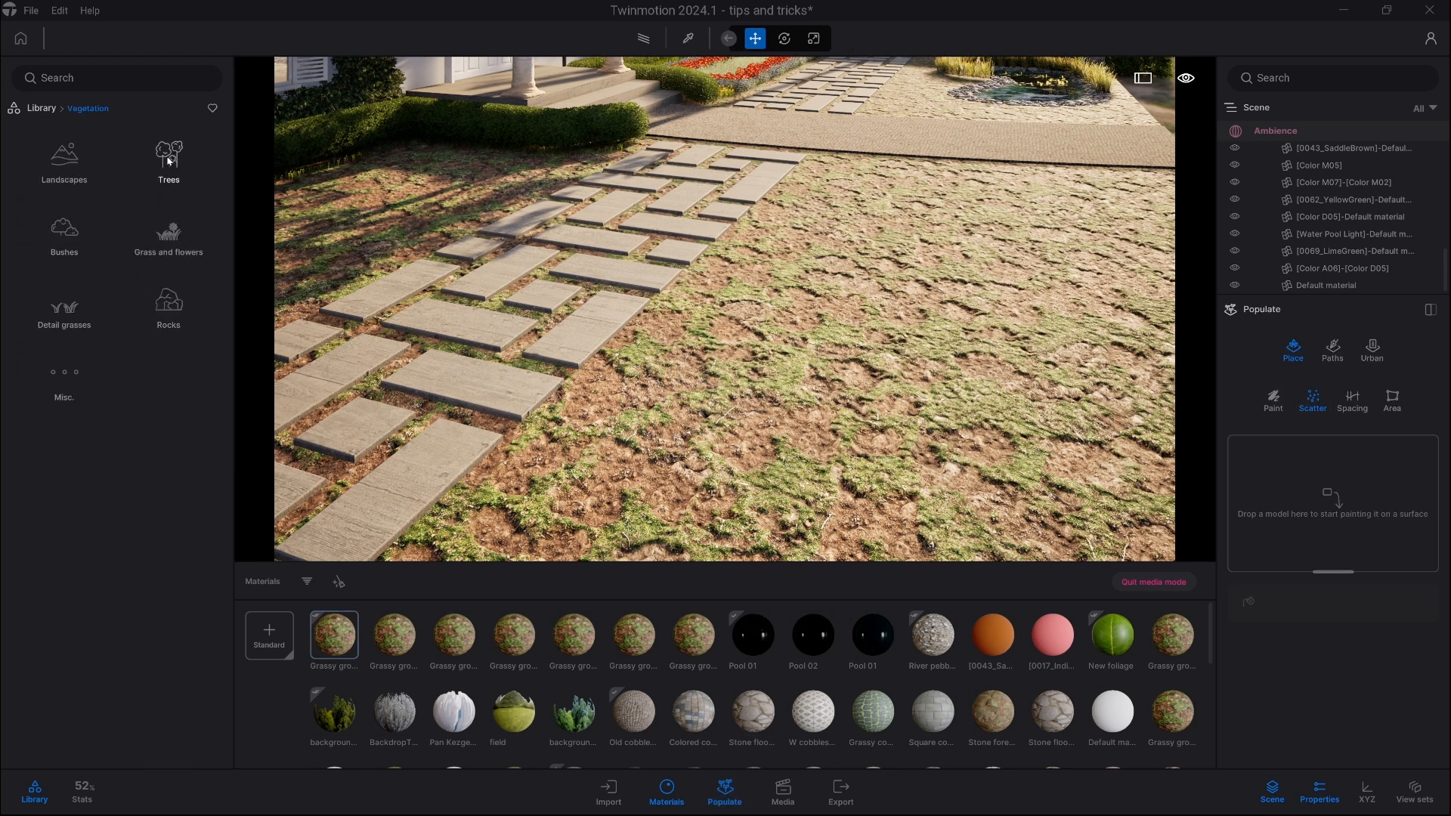
click(171, 240)
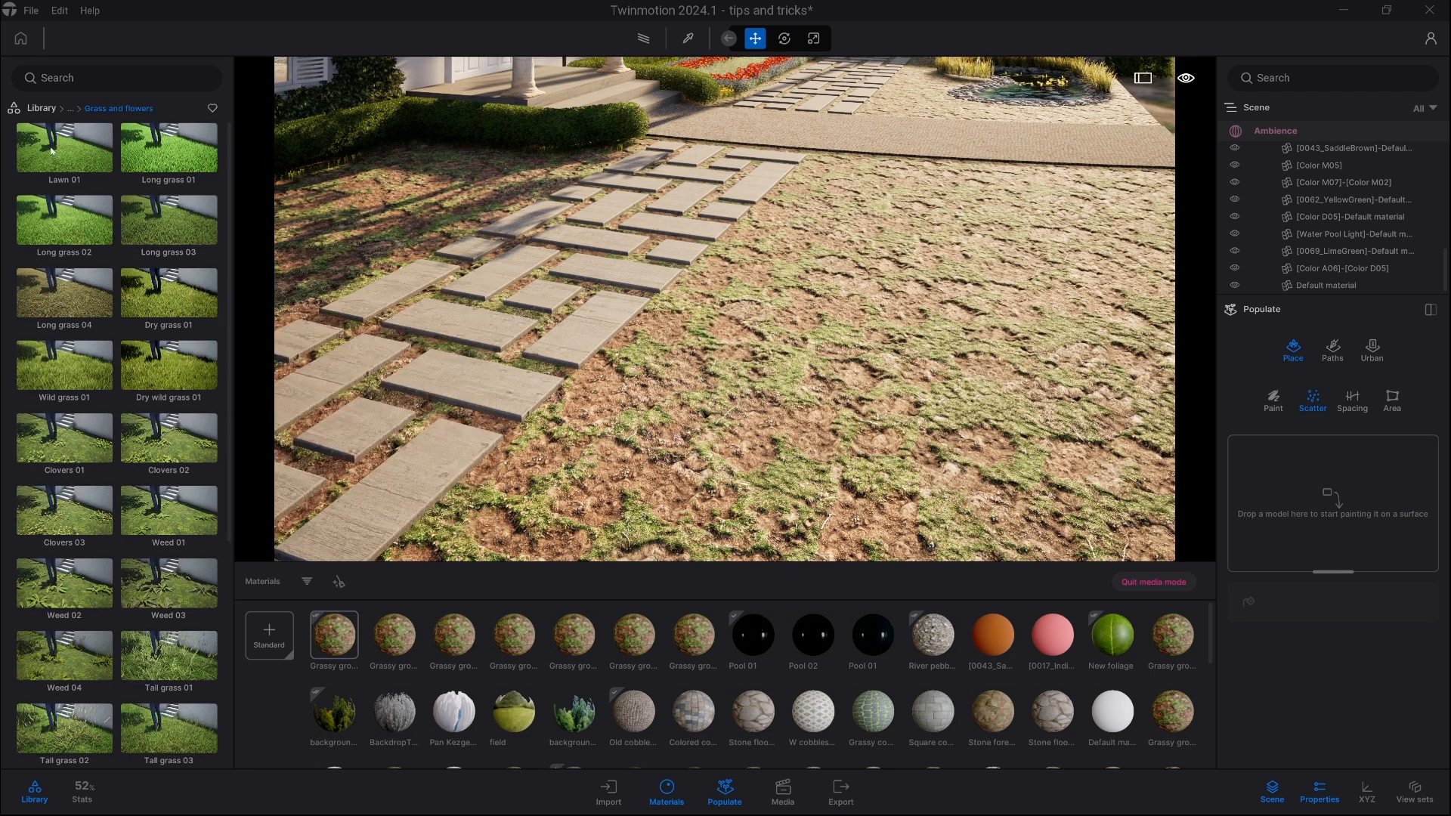
Step: Fill the scatter set with nine entries of the Lawn 01 grass
mouse_move(46, 155)
drag(52, 157, 1272, 479)
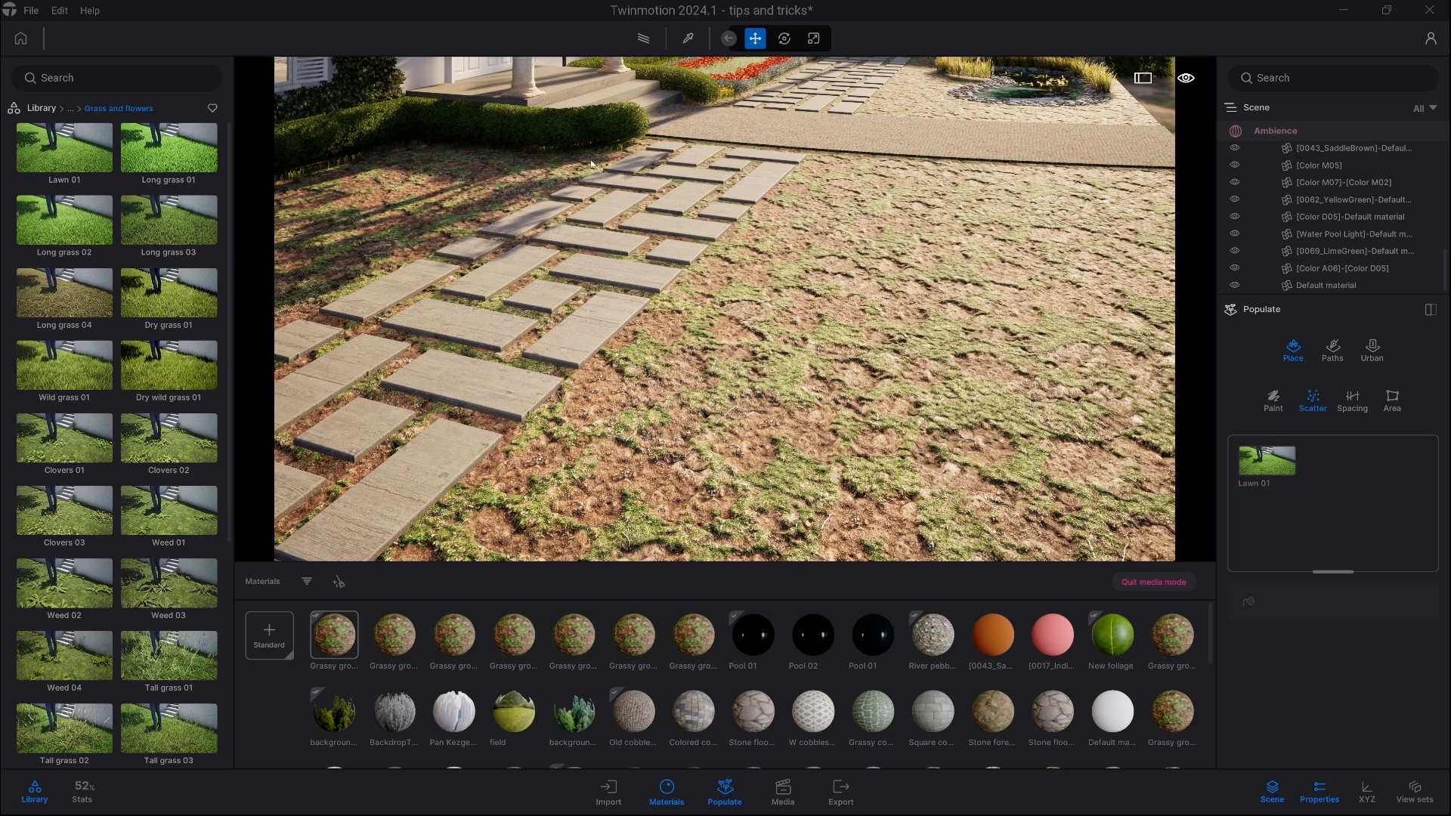
drag(78, 151, 1344, 546)
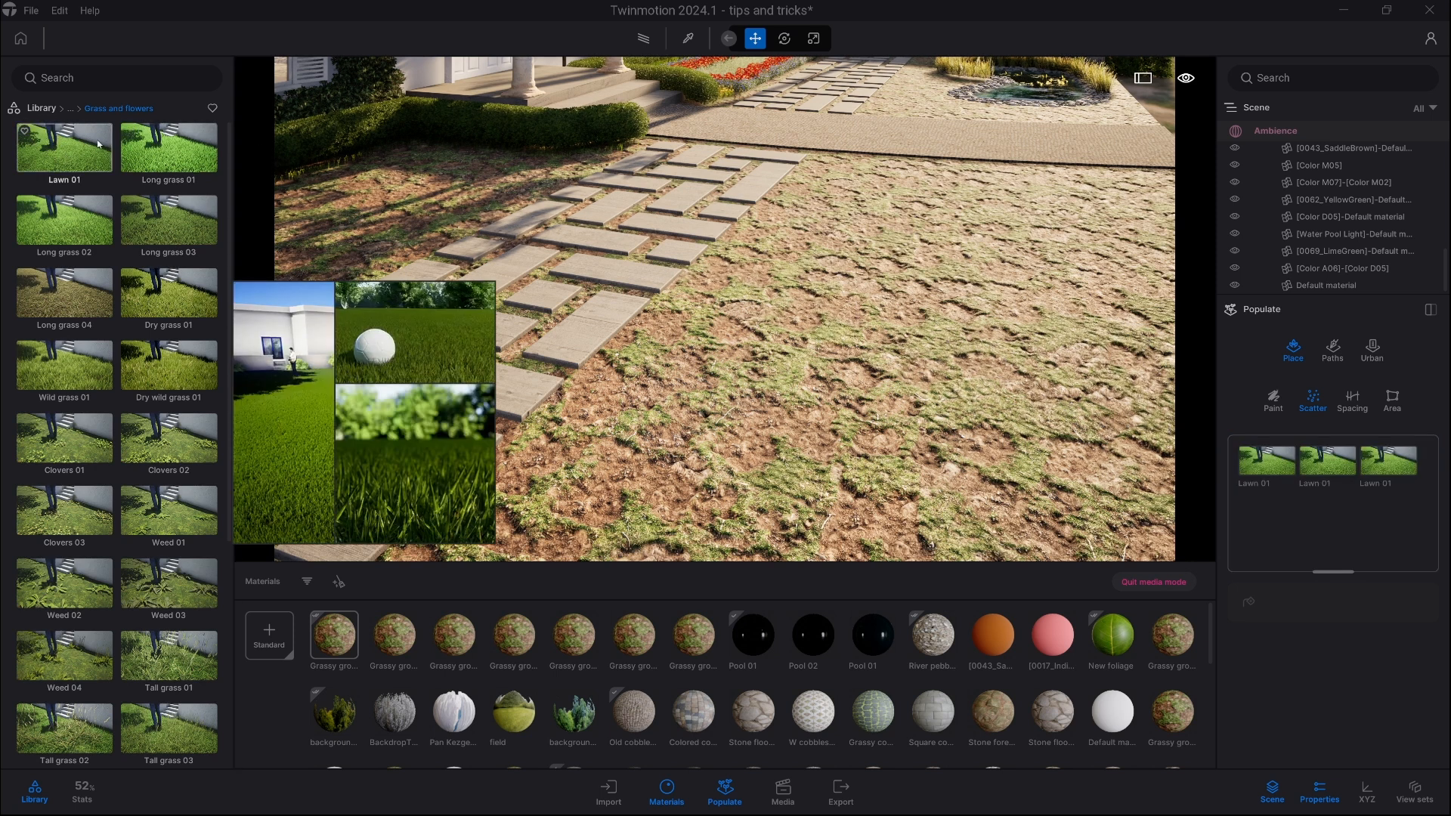
drag(68, 155, 1330, 556)
mouse_move(85, 161)
drag(85, 161, 1328, 548)
mouse_move(152, 171)
drag(152, 171, 1335, 554)
drag(78, 159, 1331, 555)
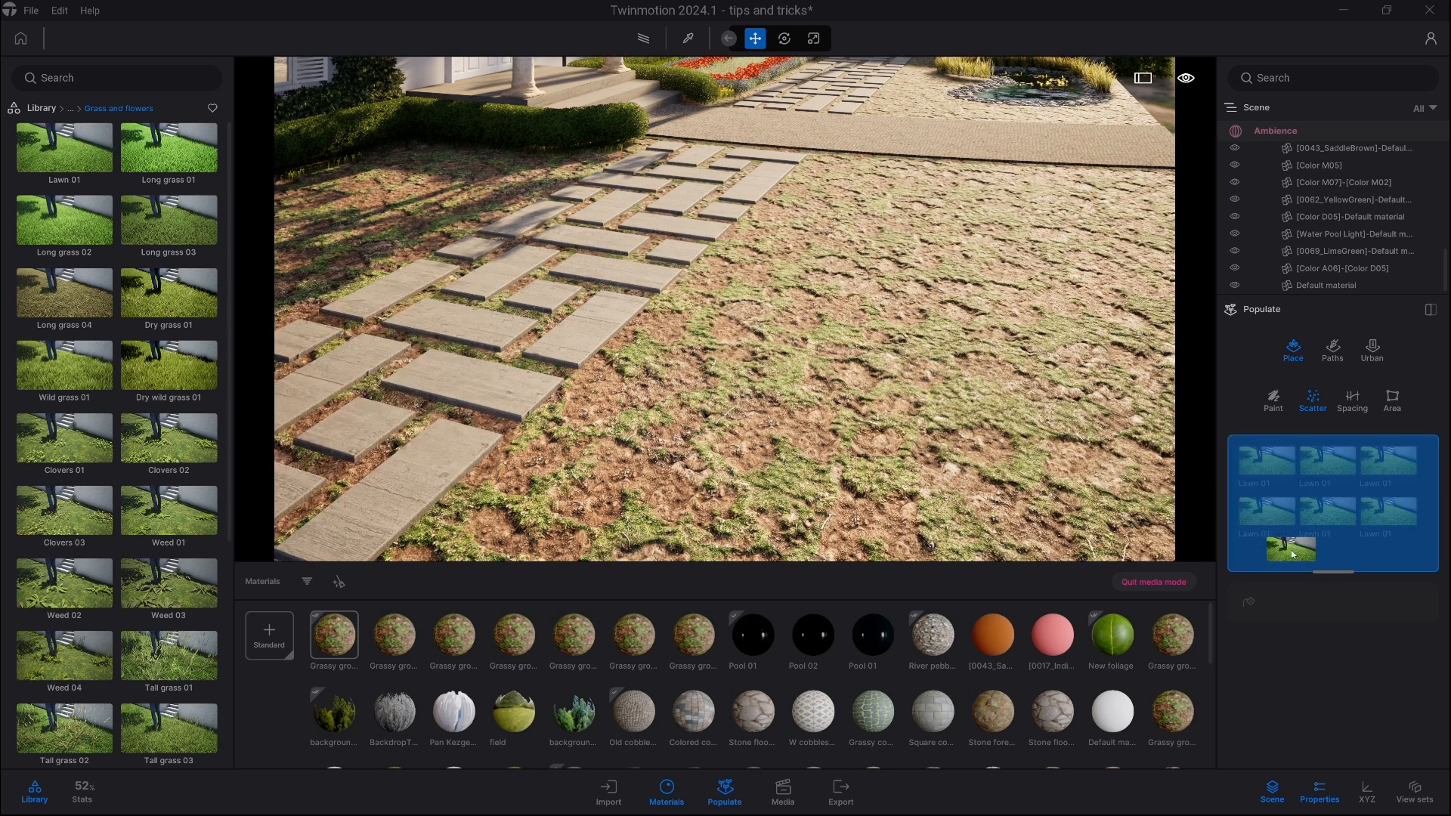
mouse_move(72, 155)
drag(72, 155, 1337, 572)
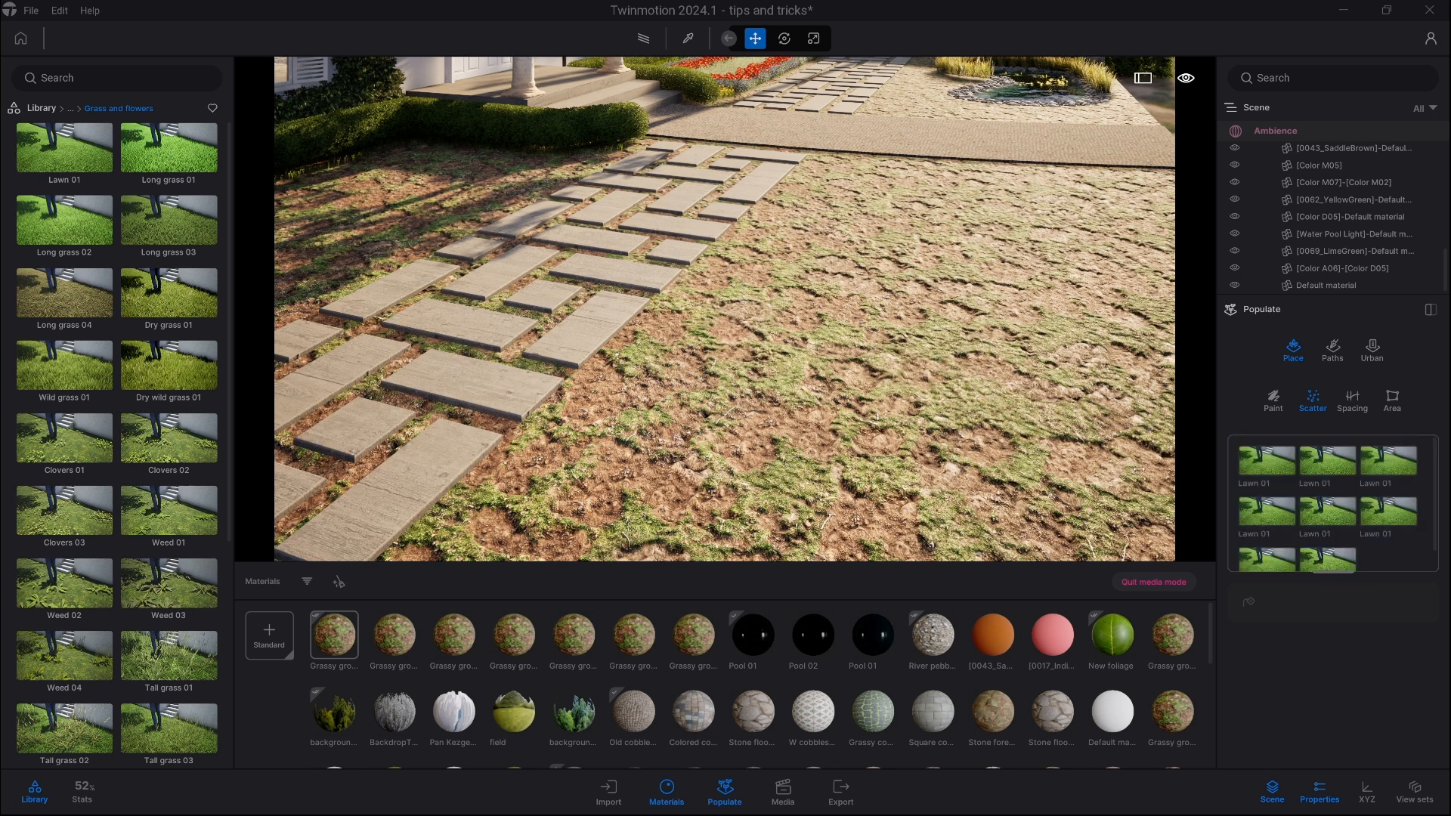
drag(36, 158, 1336, 533)
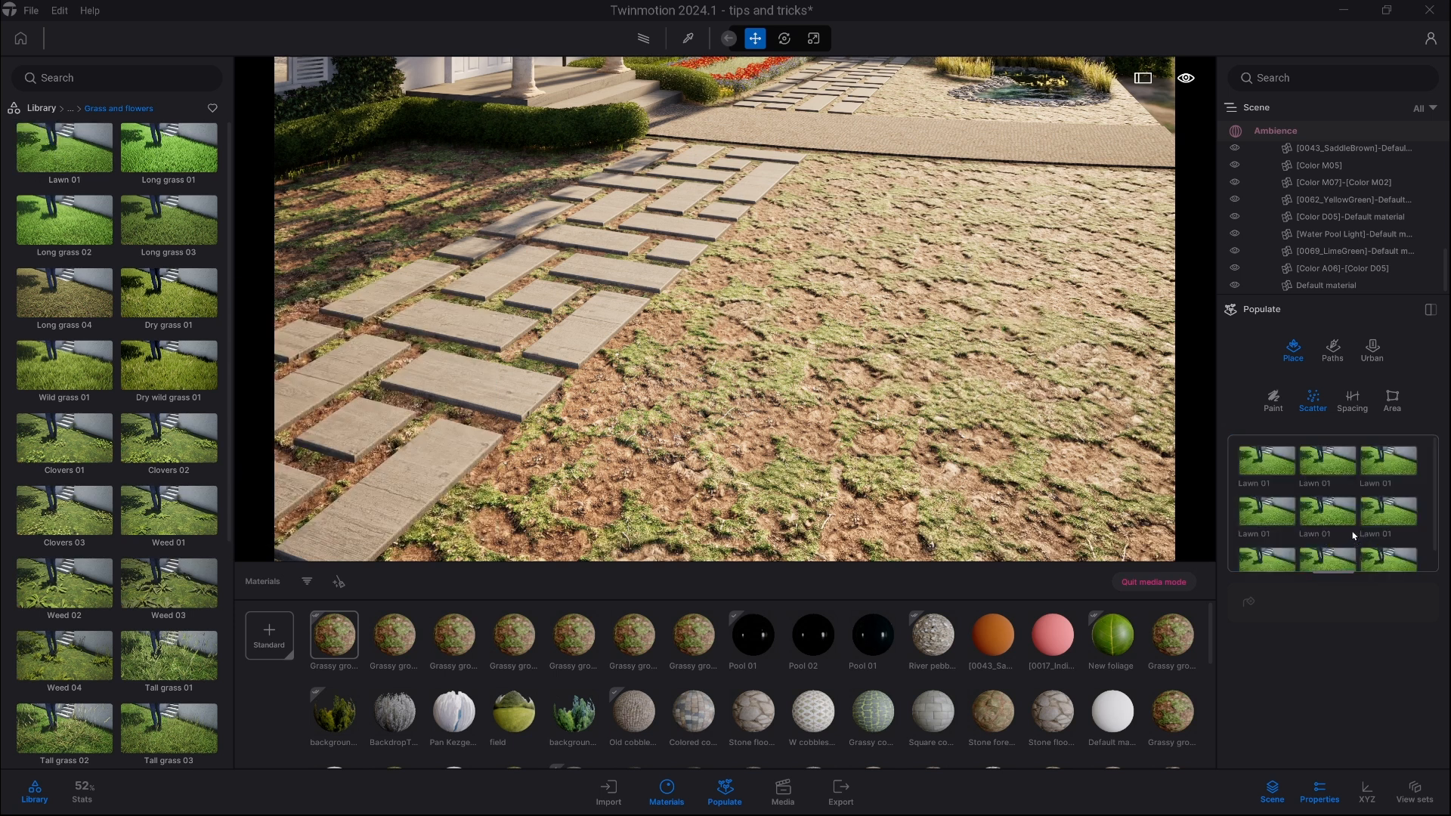
Step: Select all nine Lawn 01 entries and scatter them over the Grassy ground lawn surface
scroll(1400, 508, down, 2)
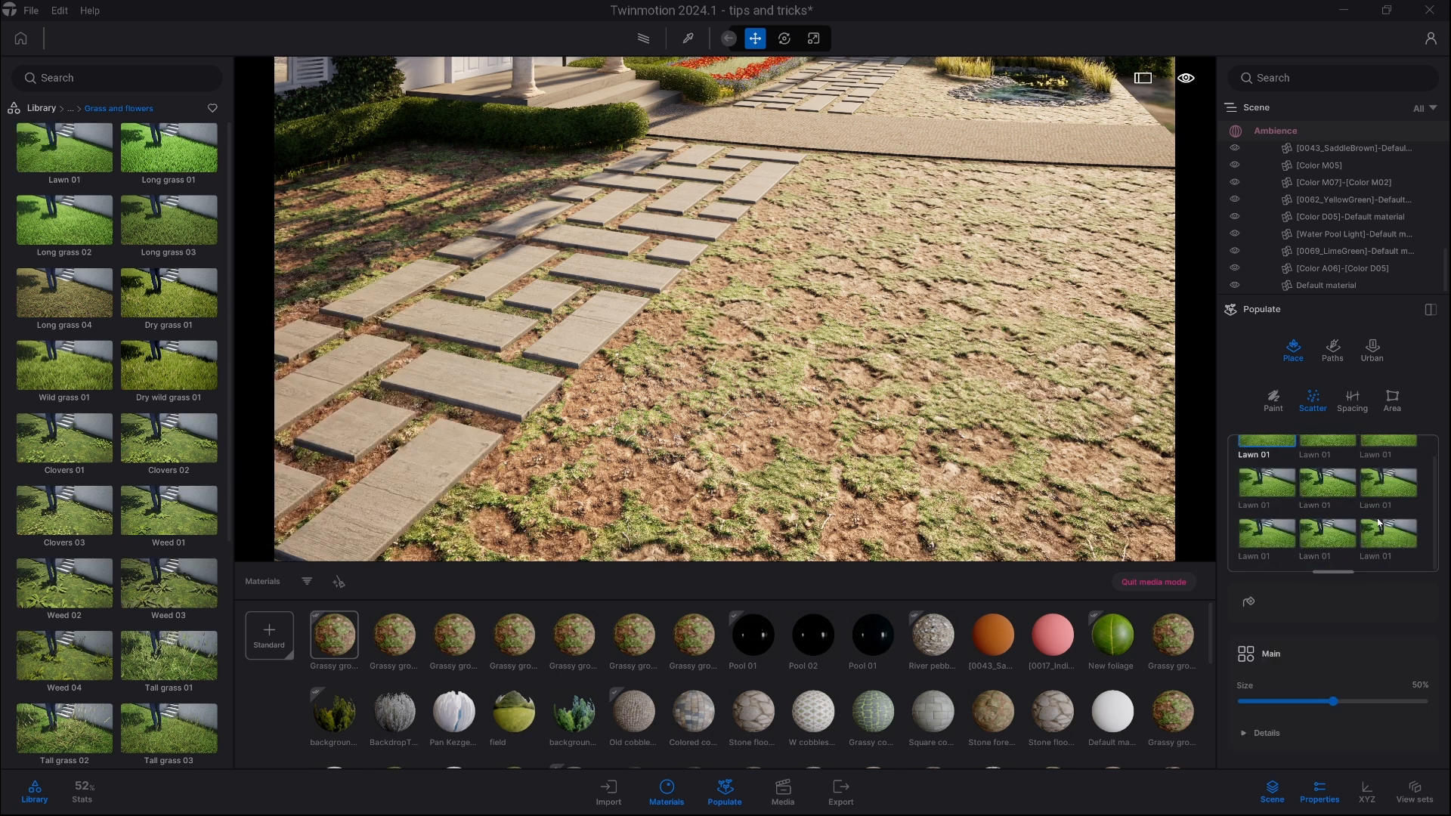
shift+click(1384, 532)
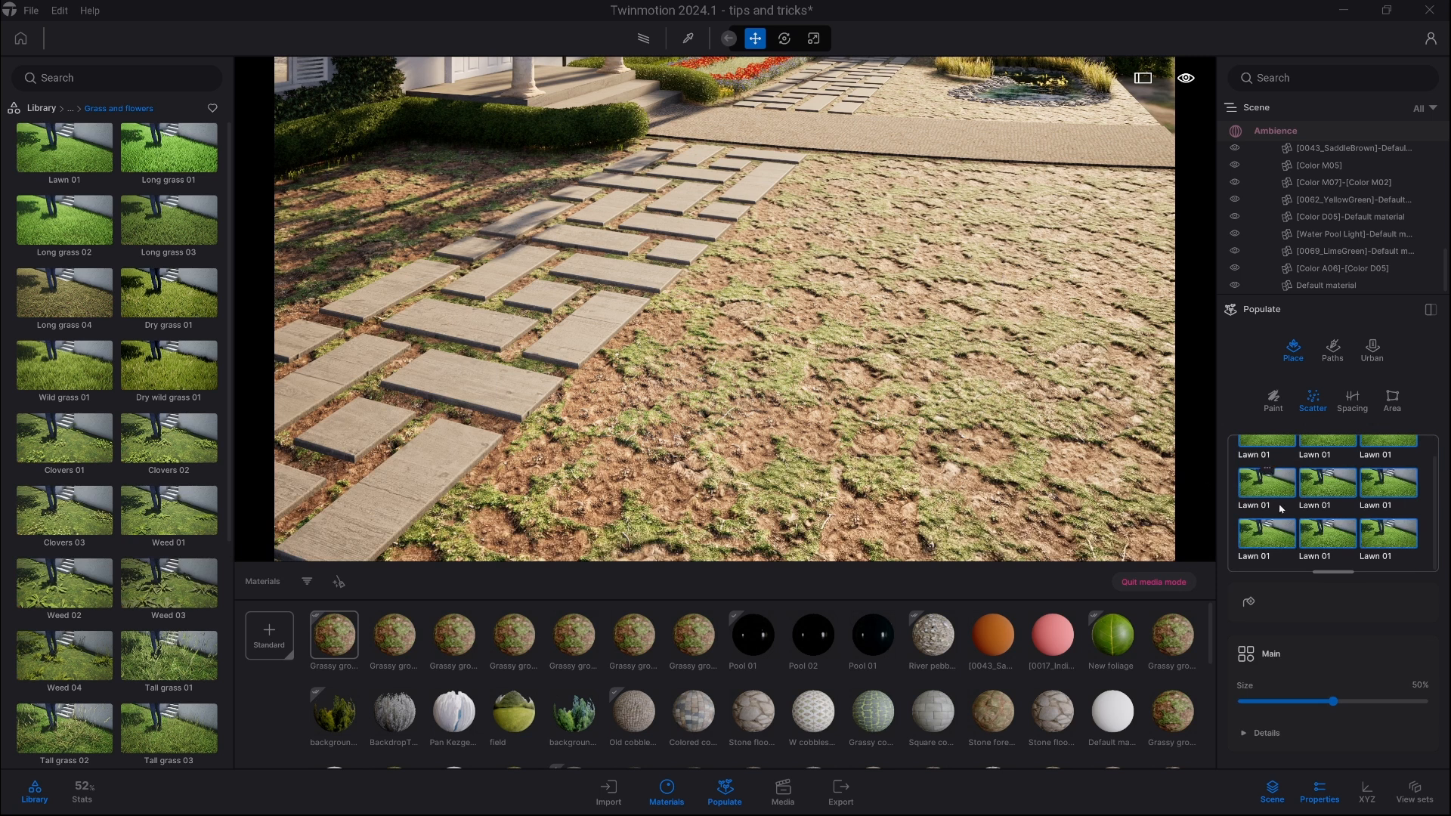
click(1248, 602)
click(912, 417)
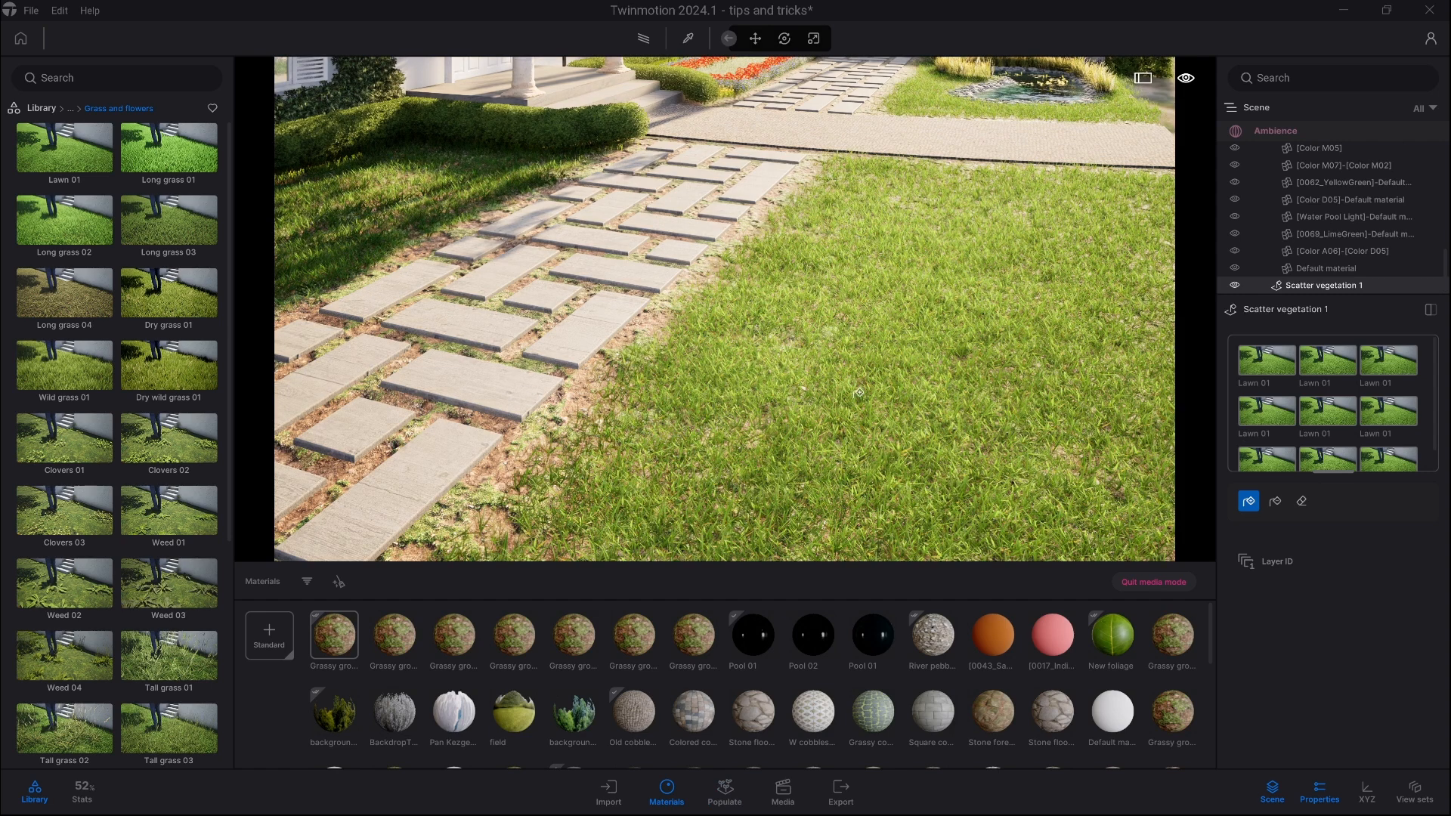
key(Escape)
Step: Place a single Lawn 01 clump beside the path and shift it onto the paver's edge, overlapping the border gap
scroll(866, 413, up, 2)
right_drag(867, 413, 907, 412)
key(w)
right_drag(650, 284, 641, 295)
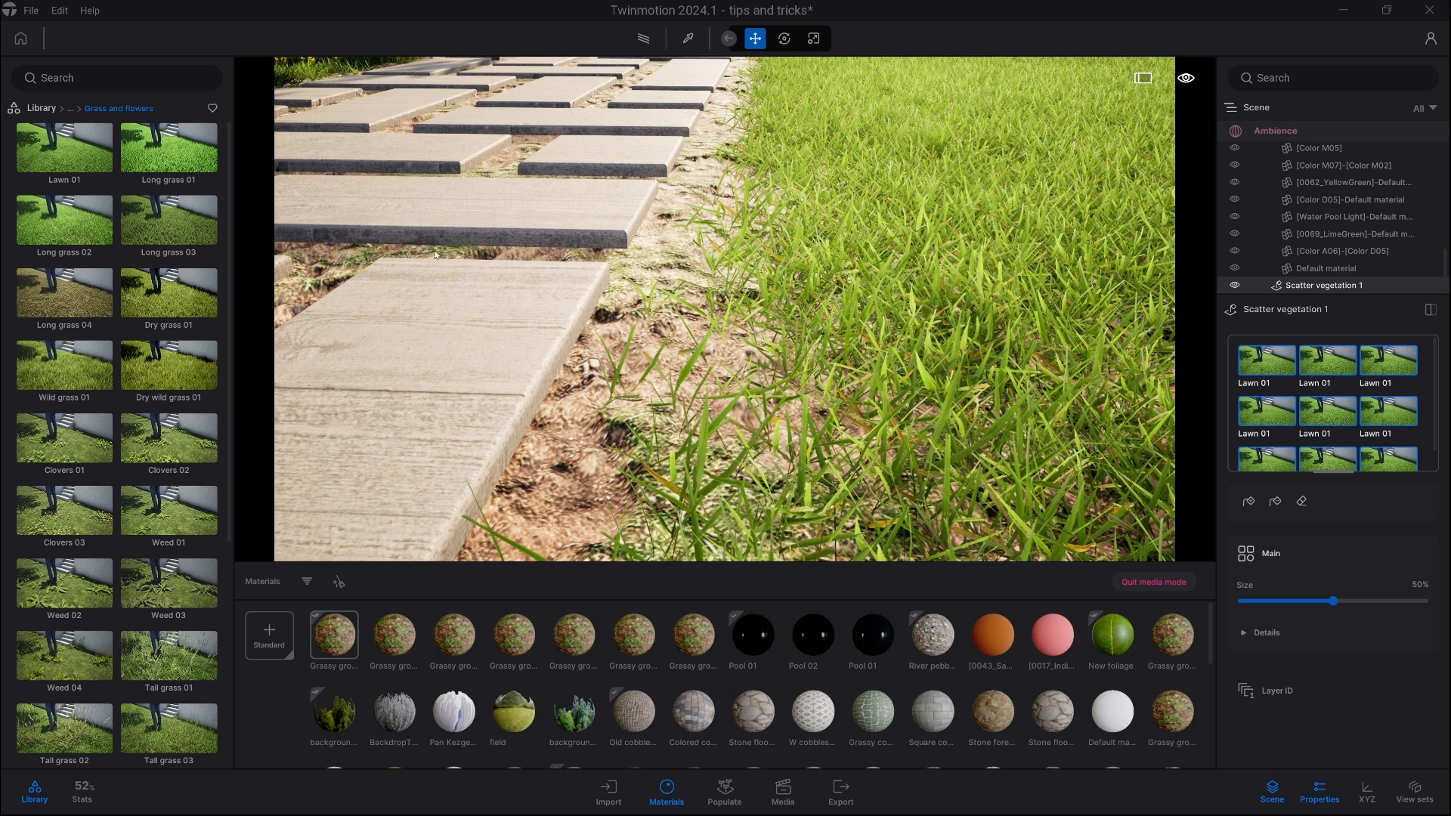
drag(69, 151, 491, 320)
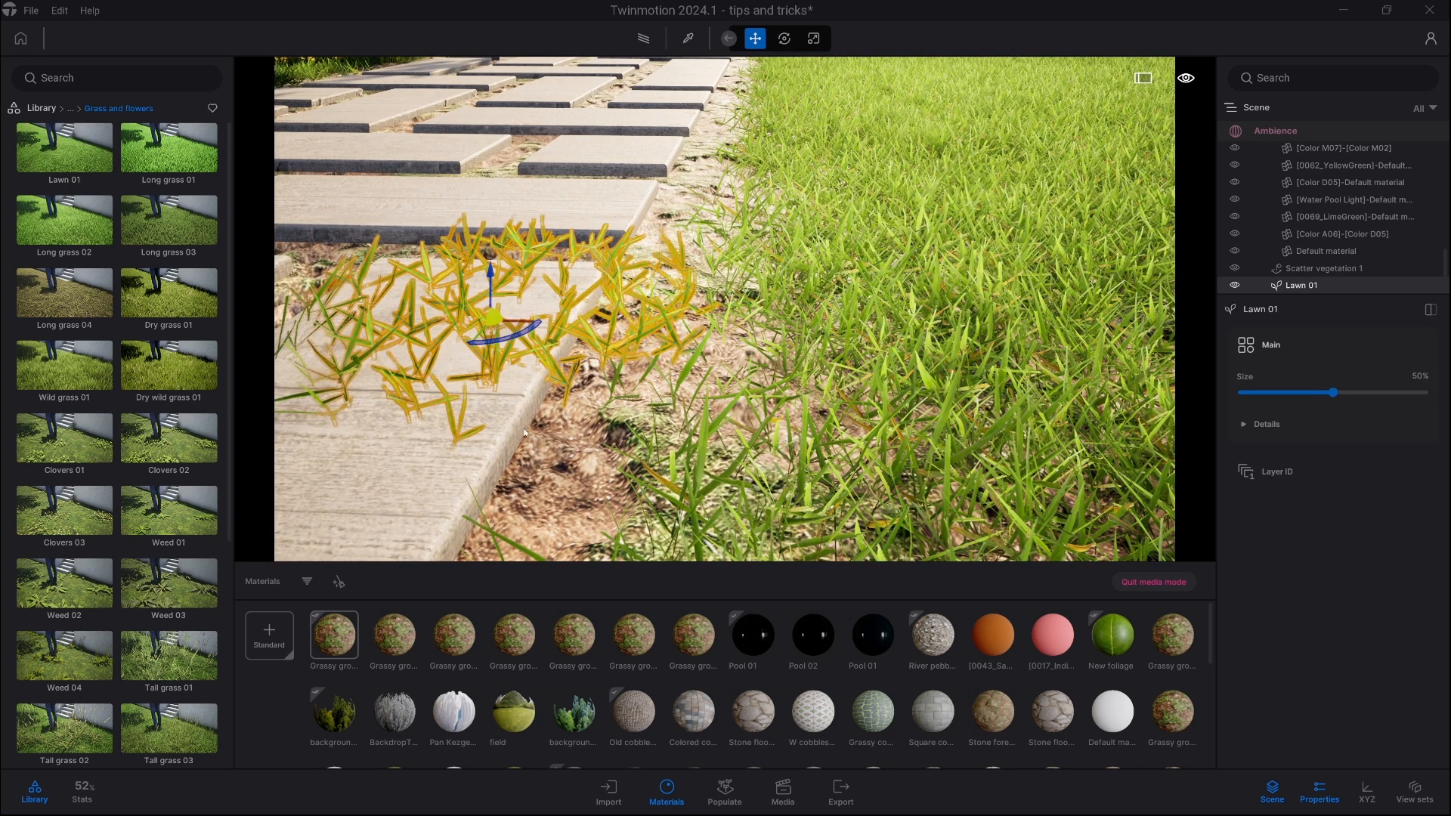
right_drag(548, 402, 558, 388)
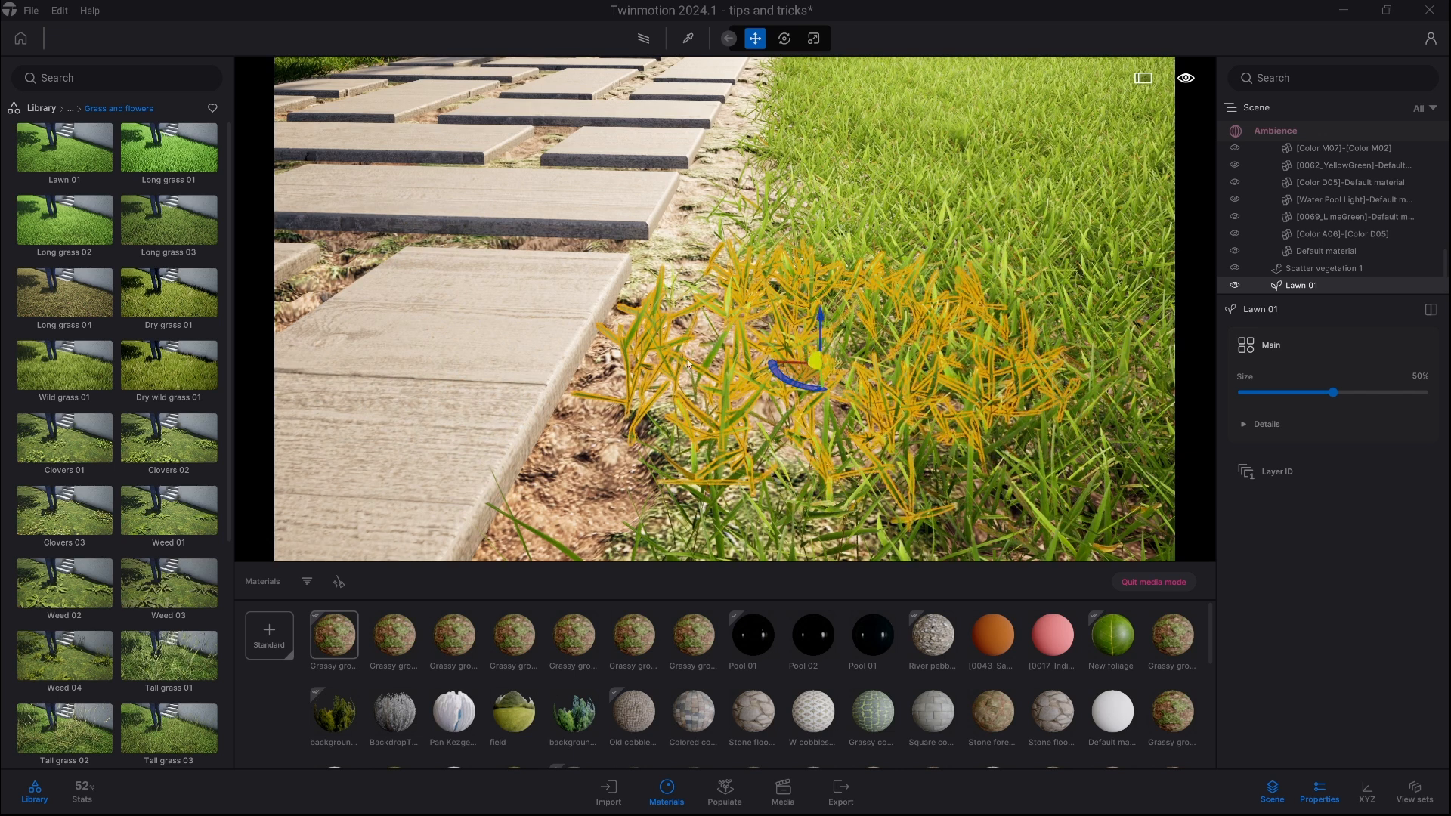
drag(815, 363, 637, 344)
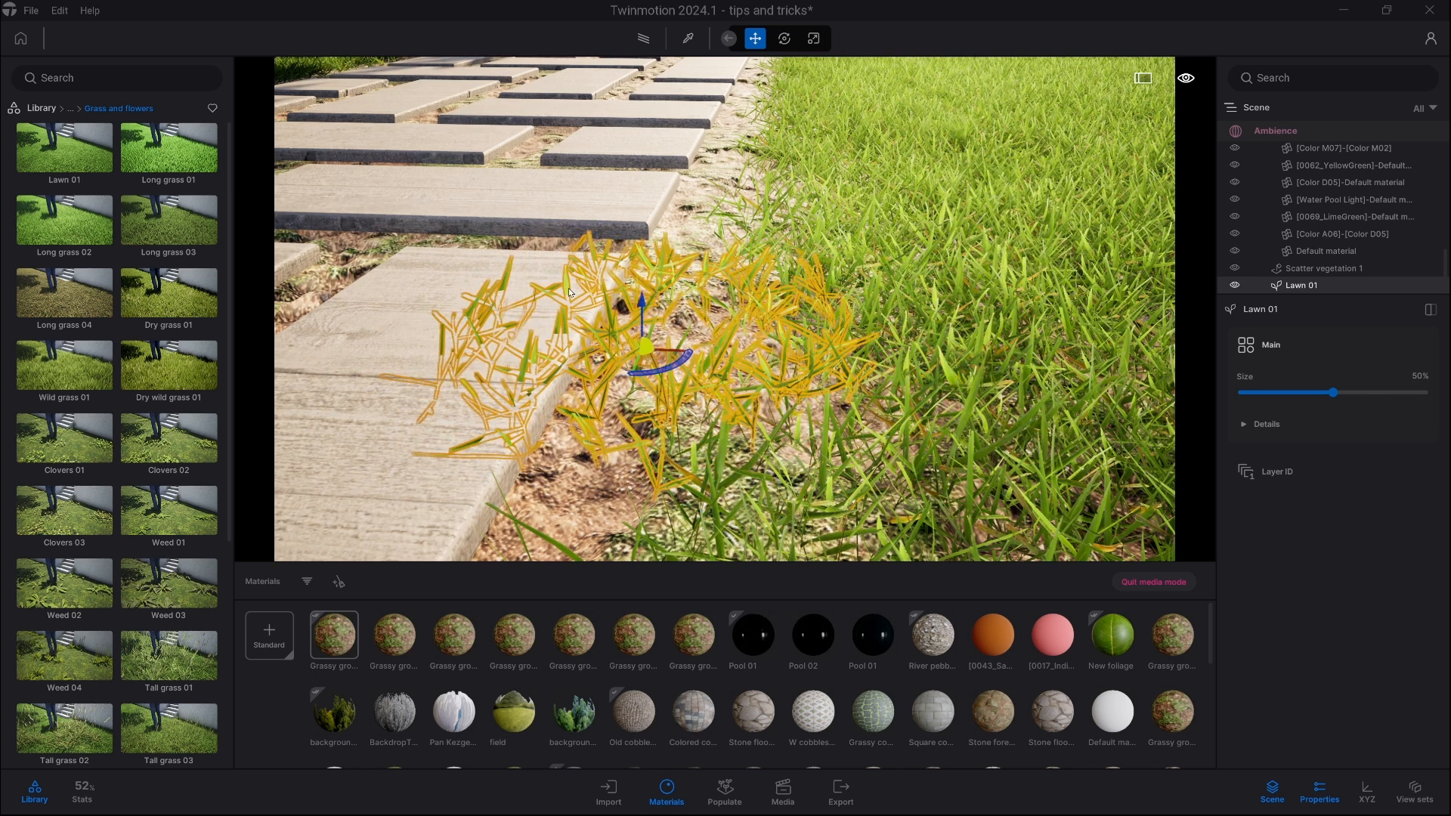
Step: Delete the single Lawn 01 clump from the scene, keeping the scattered vegetation
click(1331, 270)
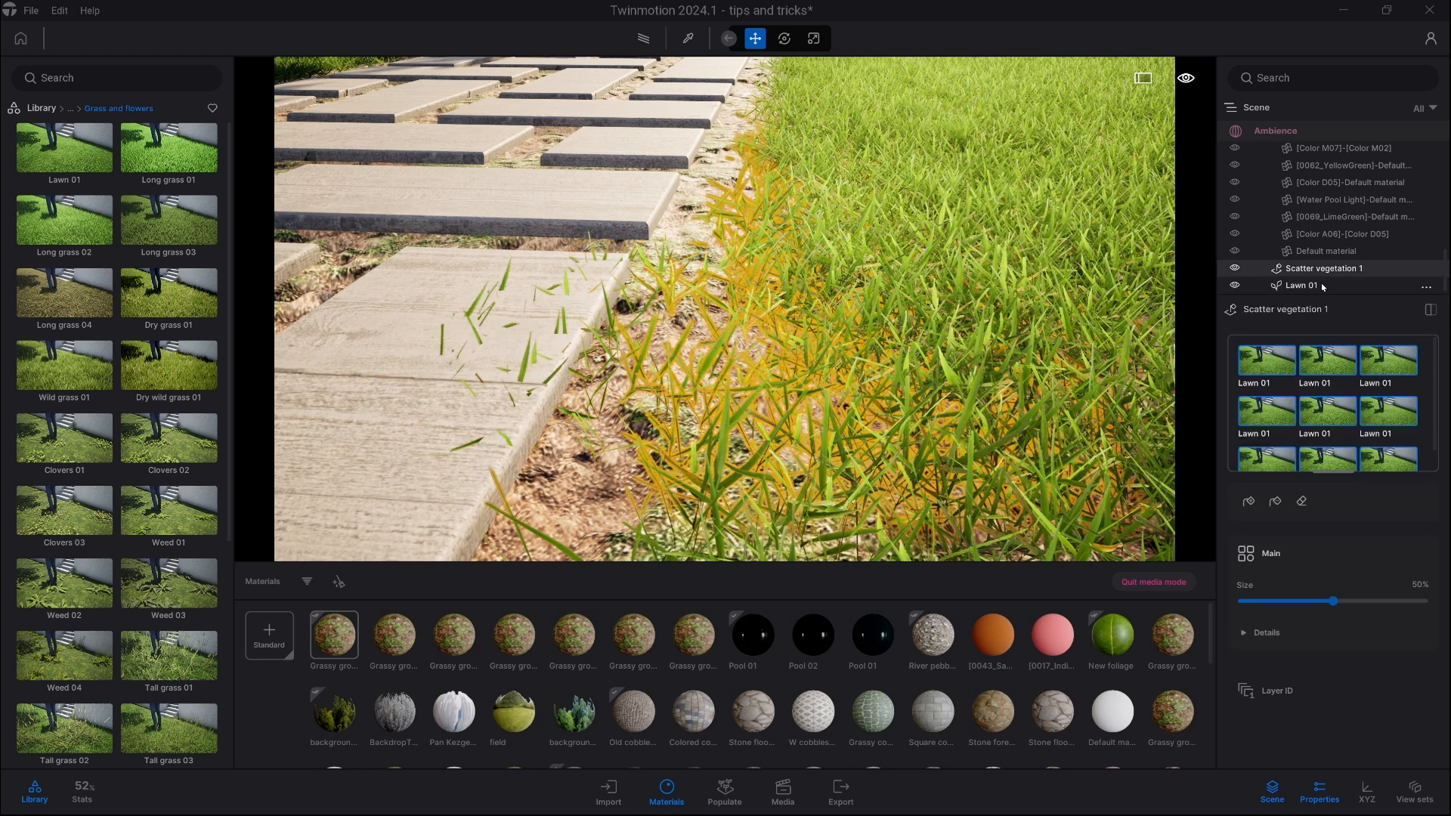
click(1321, 285)
key(Delete)
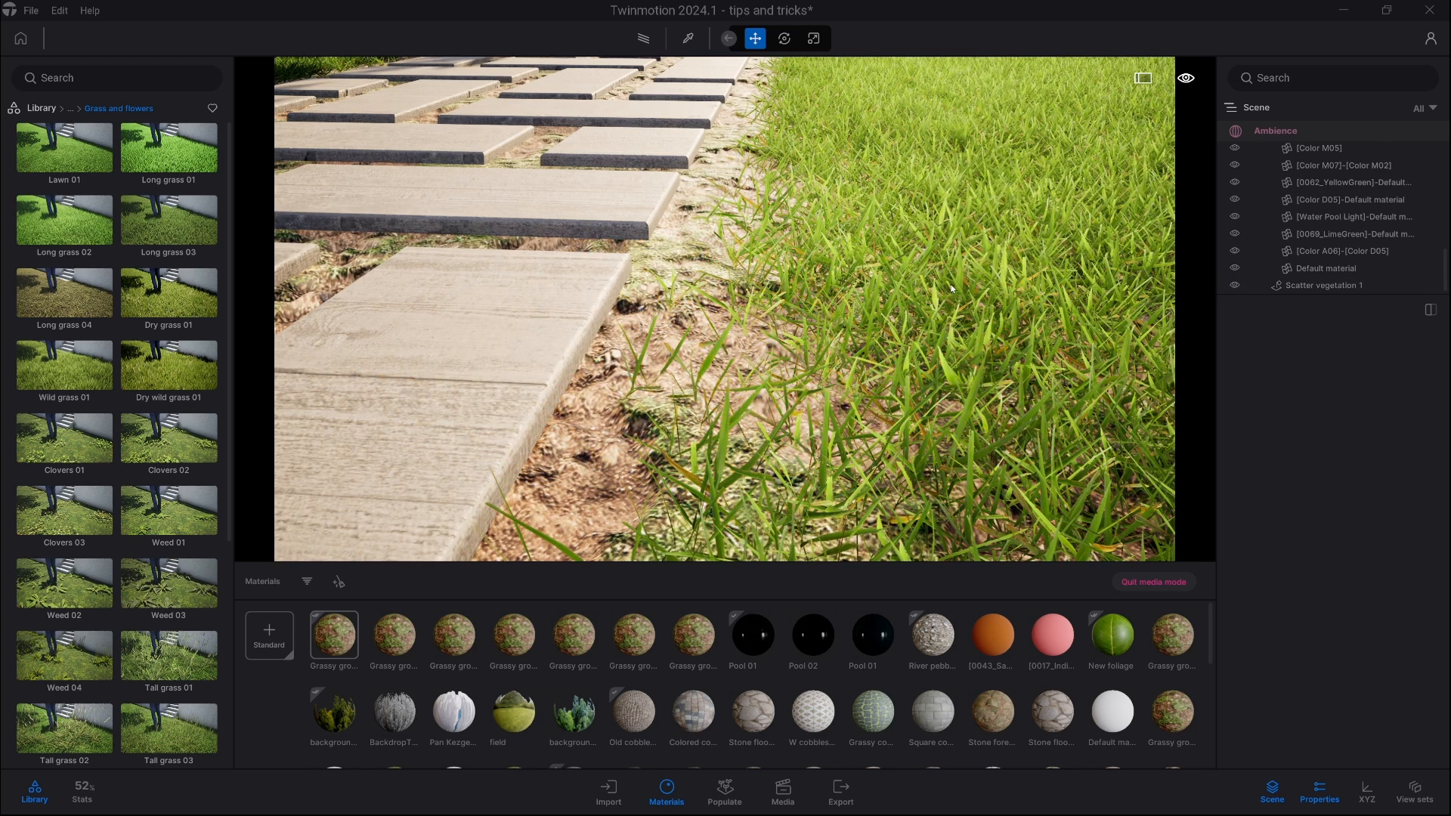
Step: Set the first scattered Lawn 01 entry's Dryness to 75% and raise its Stripes value
key(s)
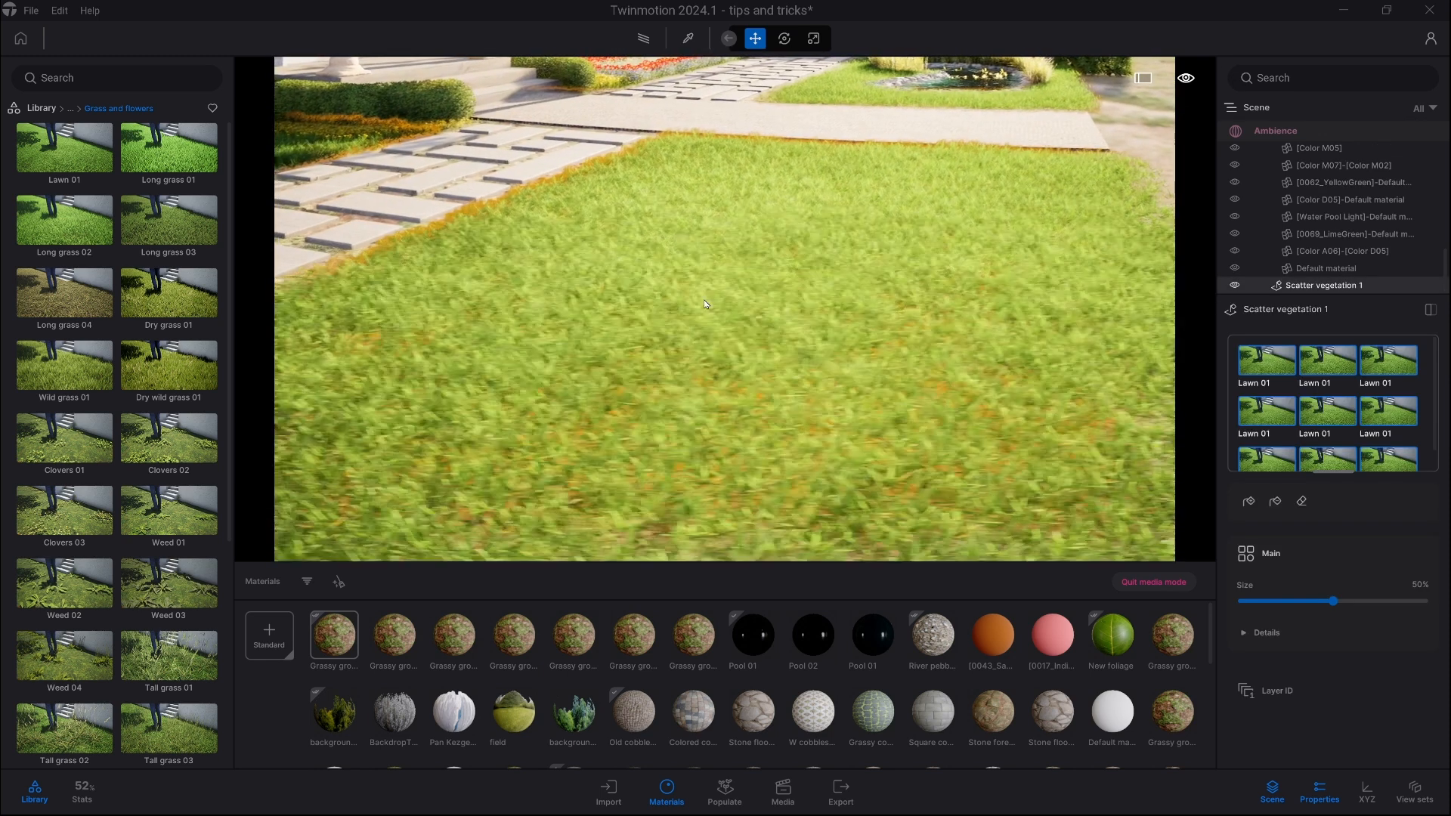
right_drag(744, 329, 867, 423)
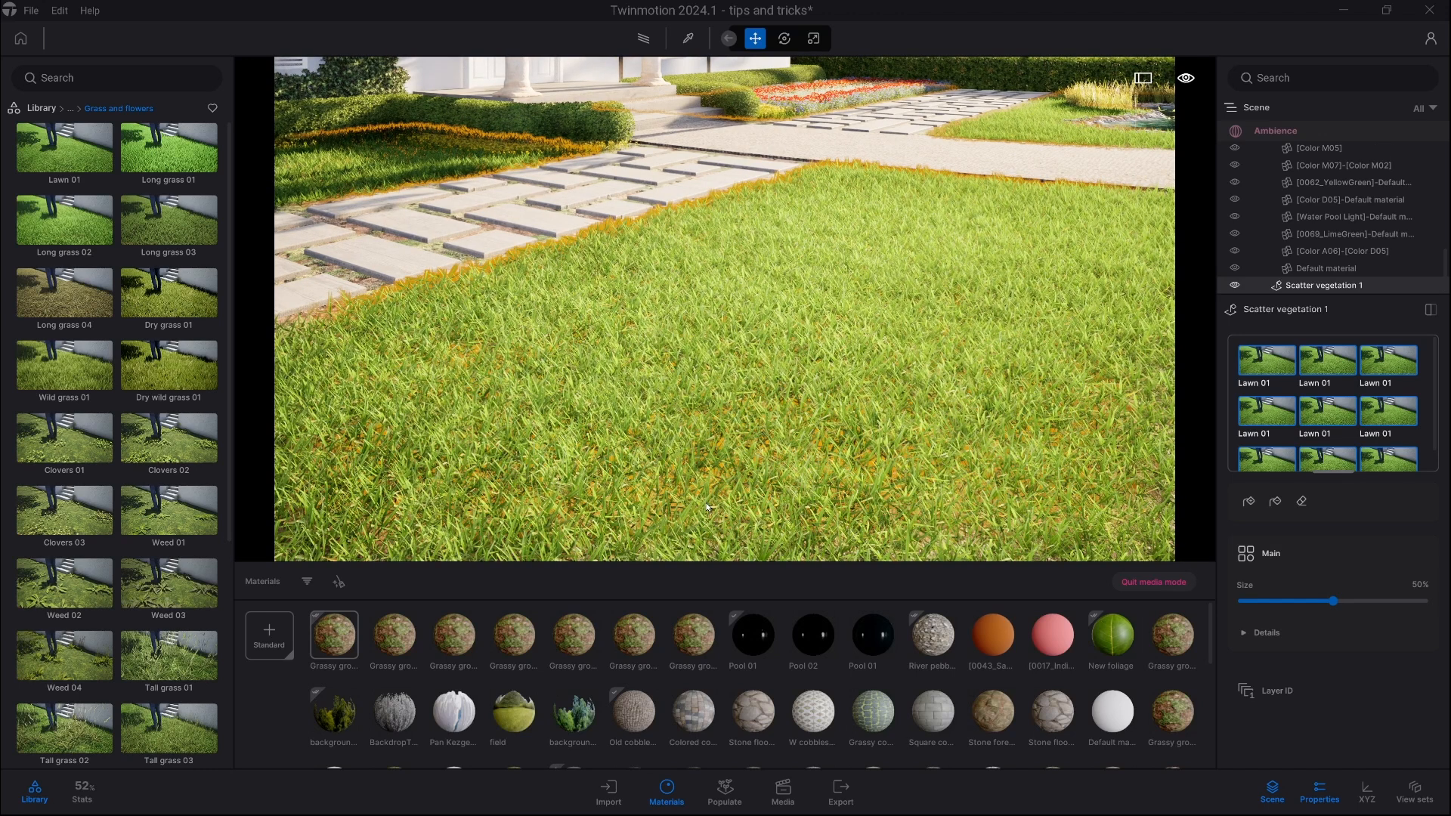
click(1255, 359)
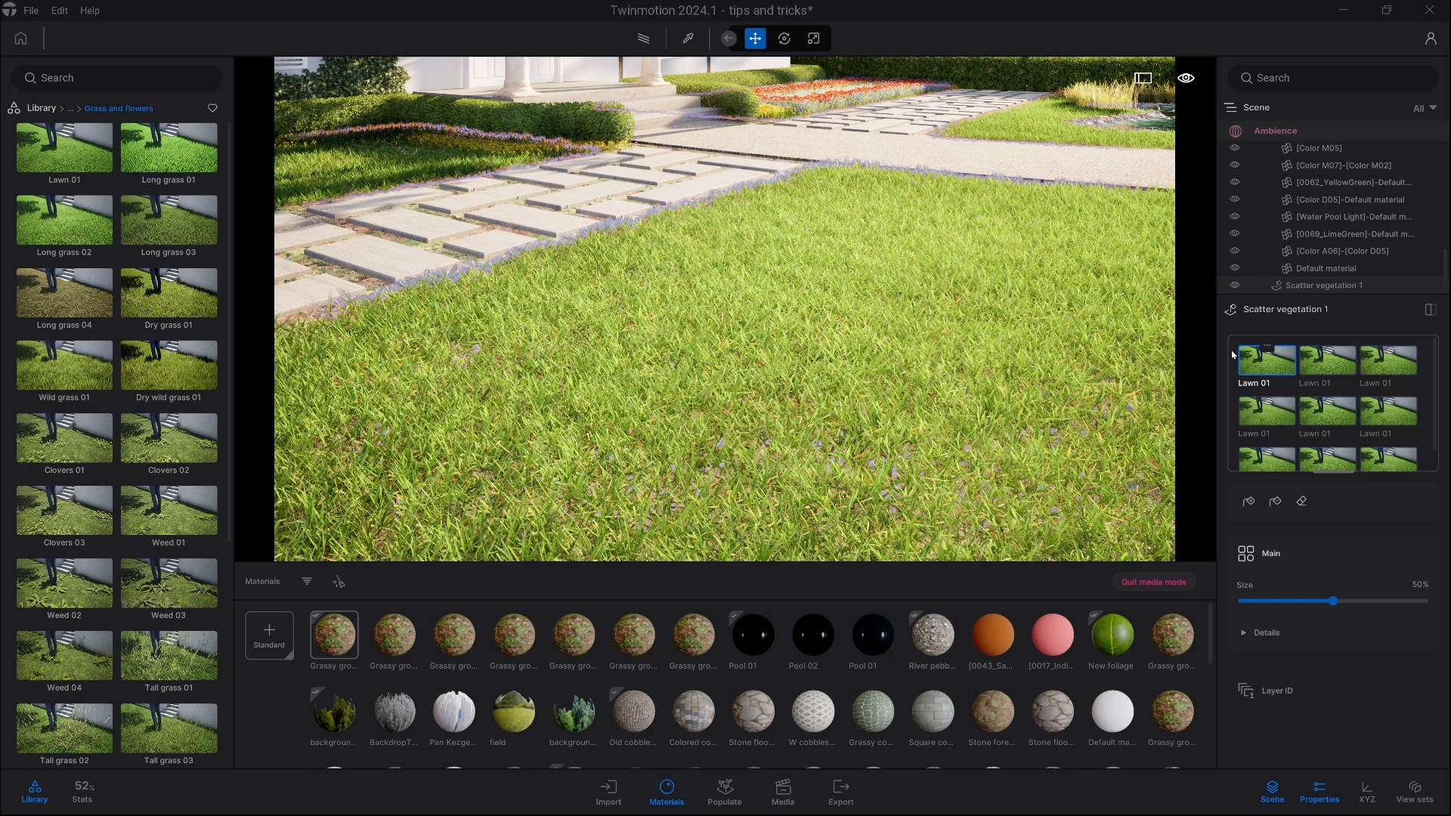
click(1269, 639)
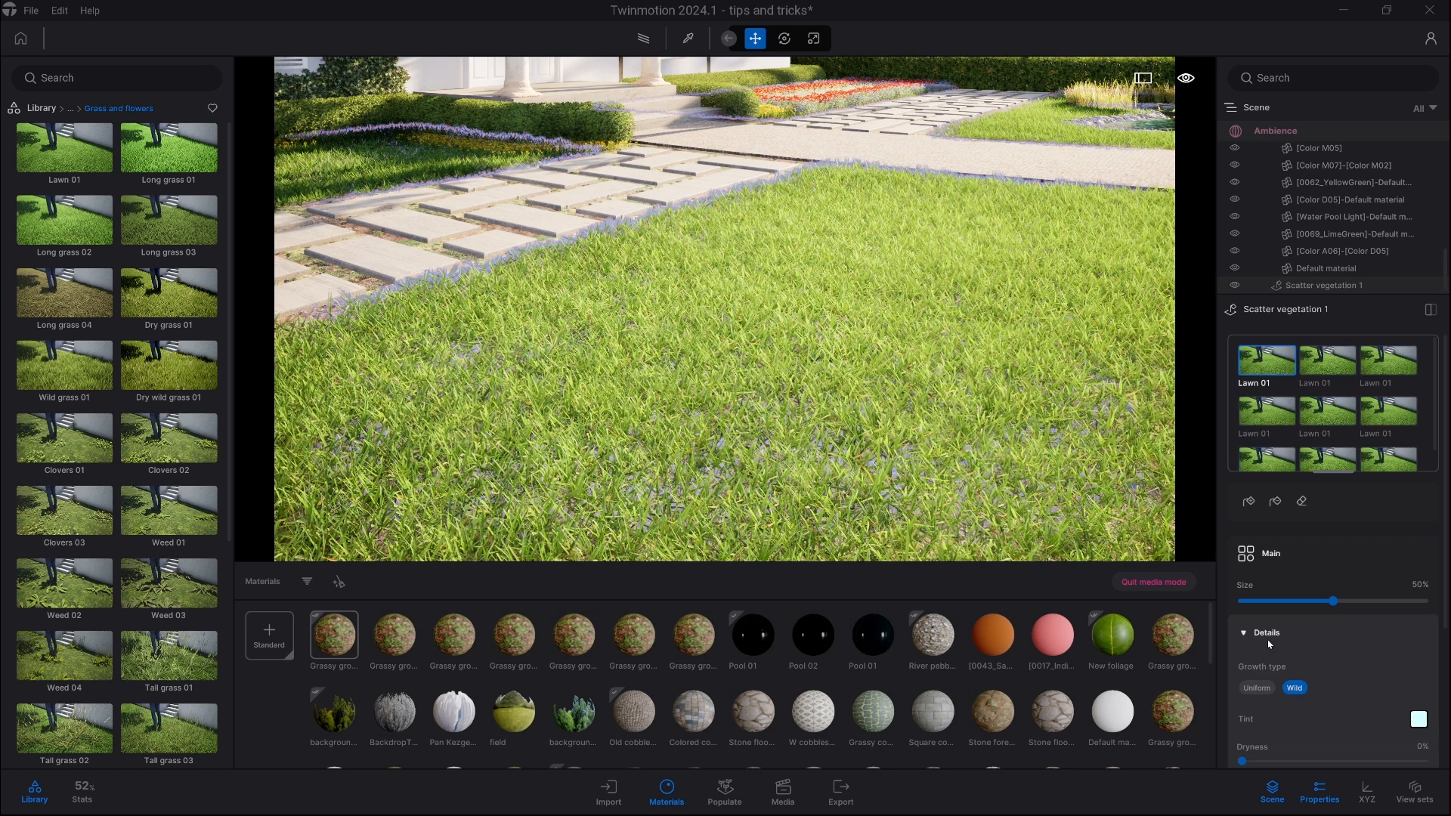
scroll(1324, 651, down, 3)
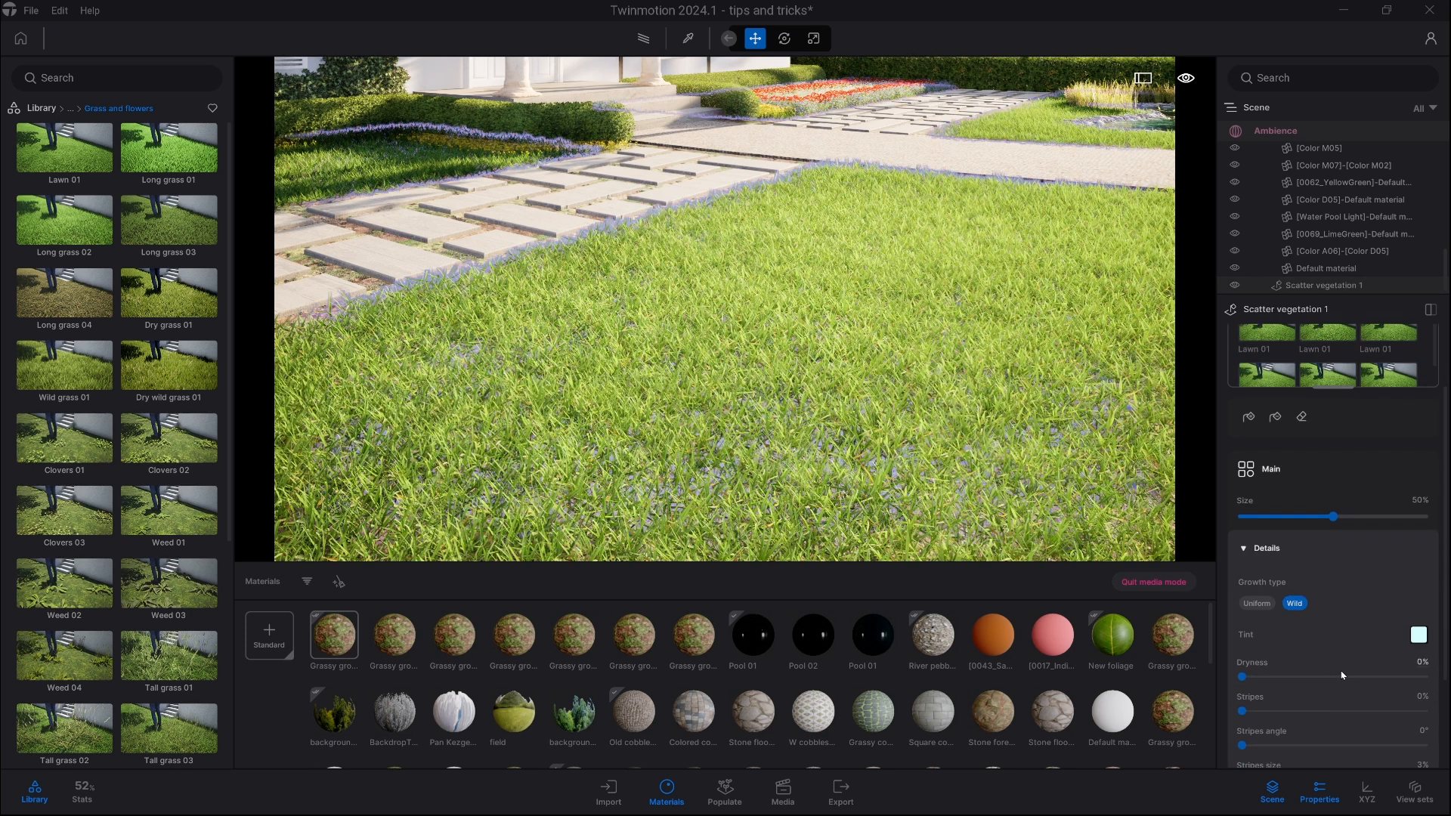
drag(1349, 677, 1379, 677)
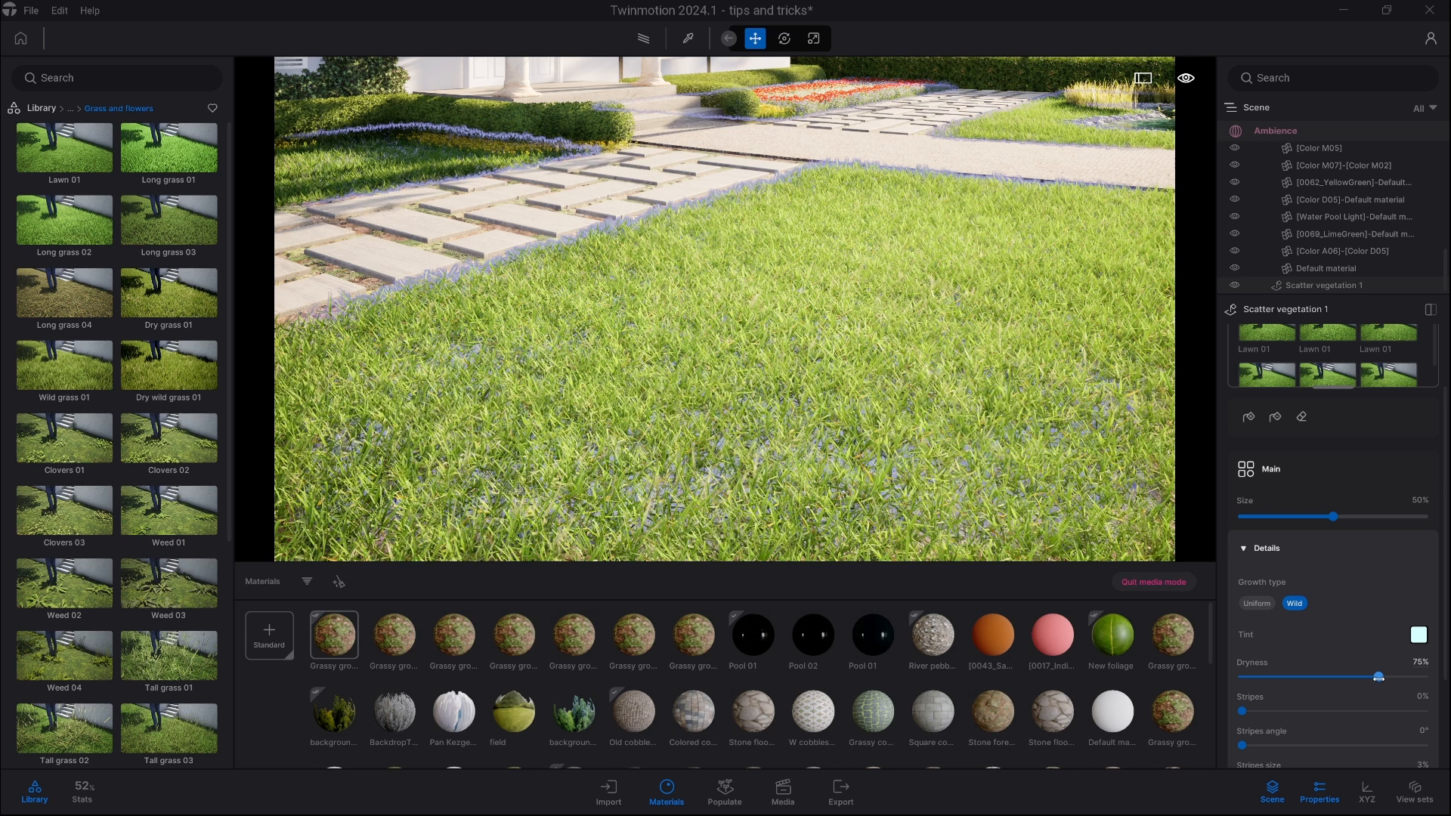
drag(1242, 711, 1380, 711)
Step: Set the second scattered Lawn 01 entry's Dryness to 50% and raise its Stripes value
click(1328, 366)
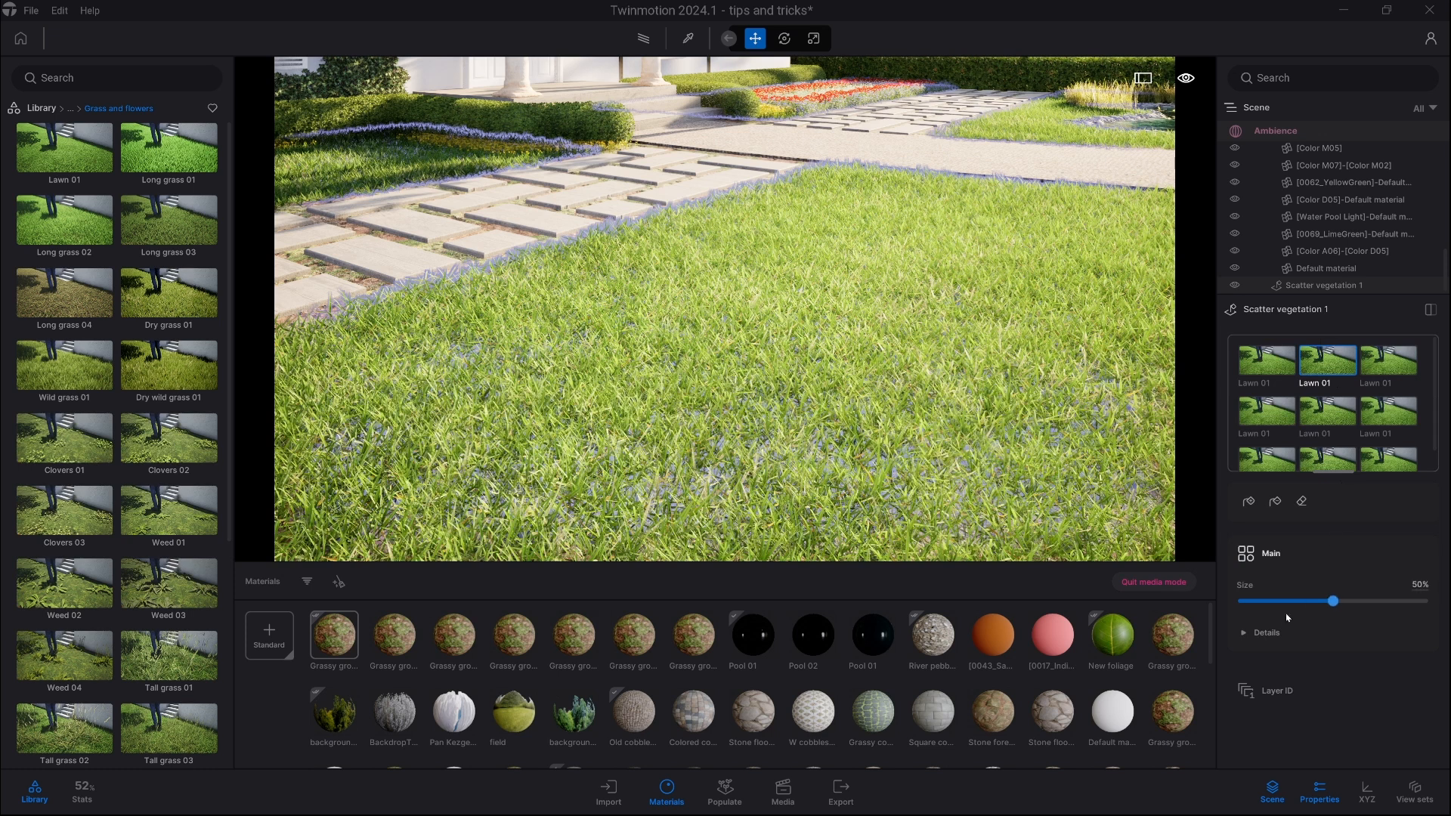
click(1267, 633)
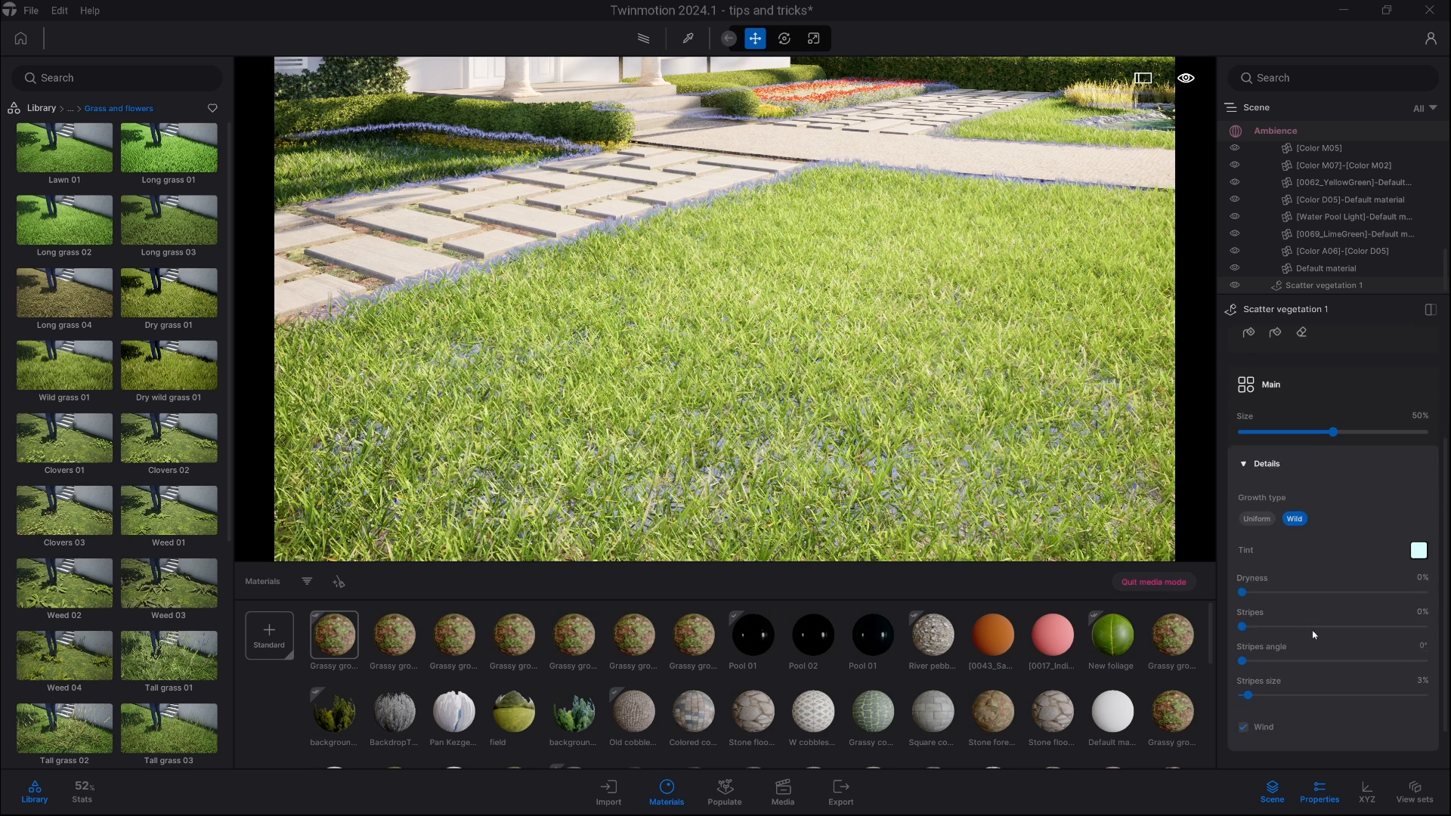
click(1328, 592)
drag(1328, 592, 1332, 592)
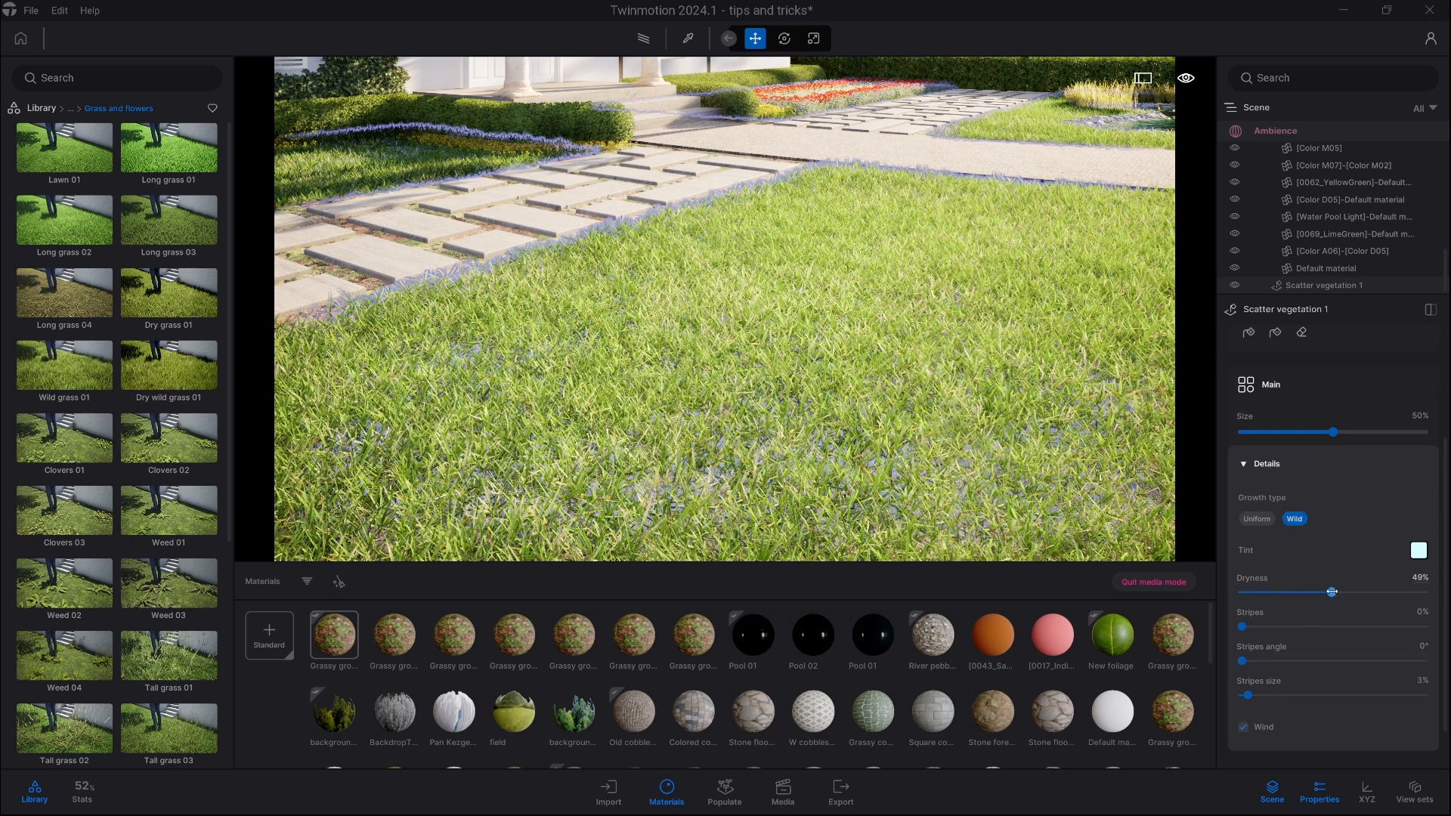
drag(1241, 627, 1333, 626)
scroll(1335, 494, up, 5)
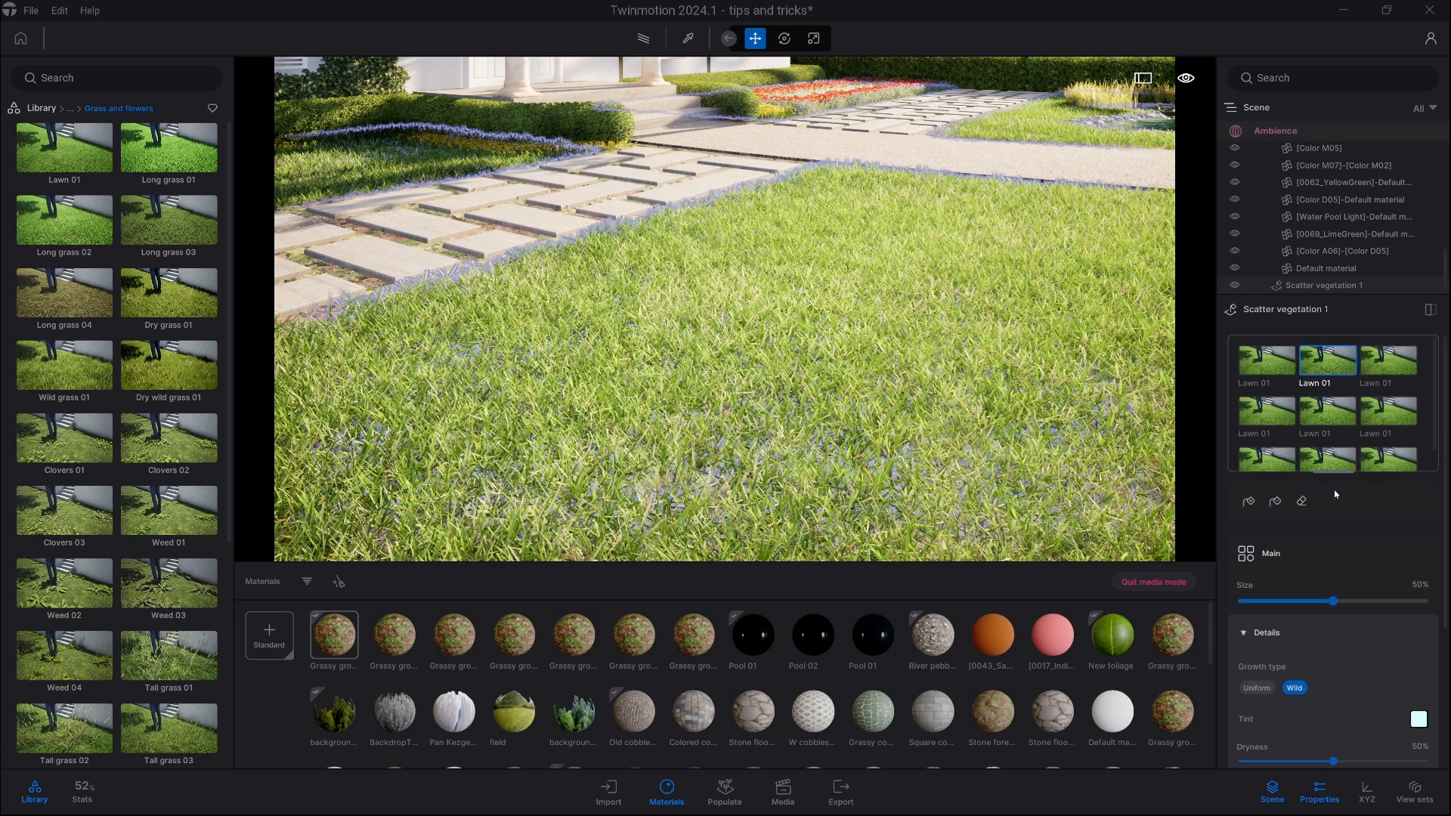
Step: Darken the Tint color of the third scattered Lawn 01 entry and review the lawn beside the path
click(1379, 356)
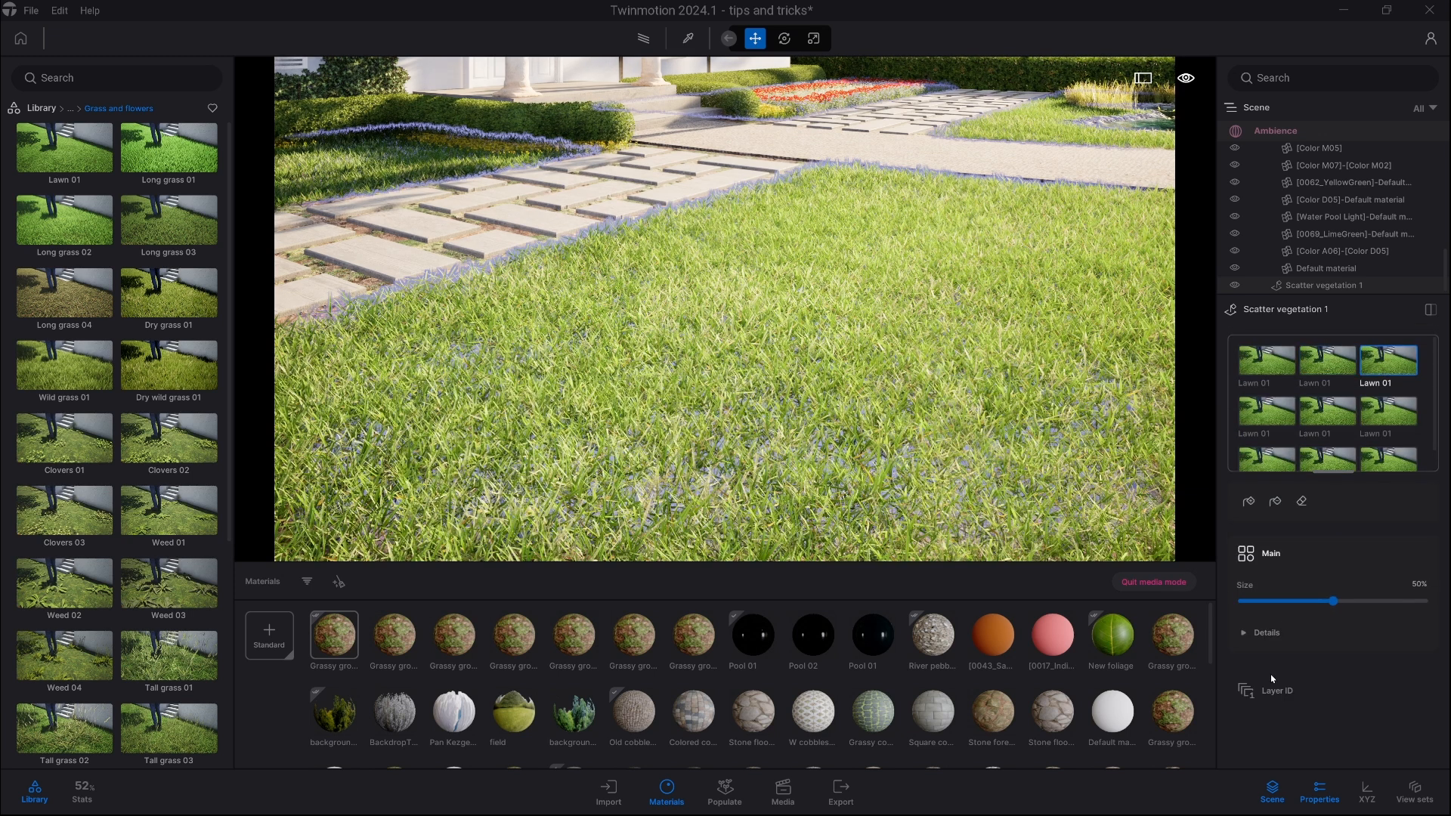
click(1284, 636)
scroll(1332, 644, down, 1)
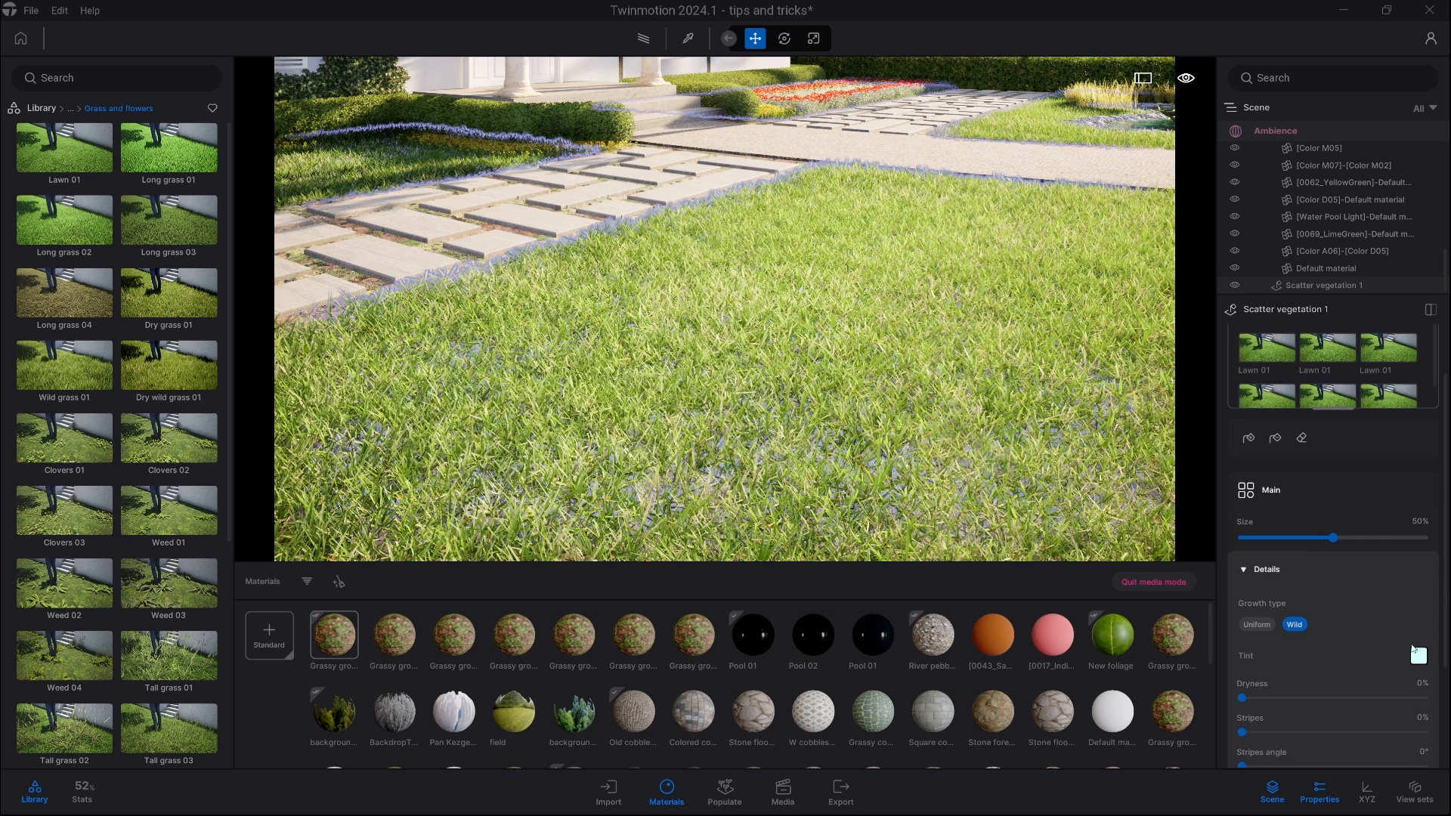
click(1419, 655)
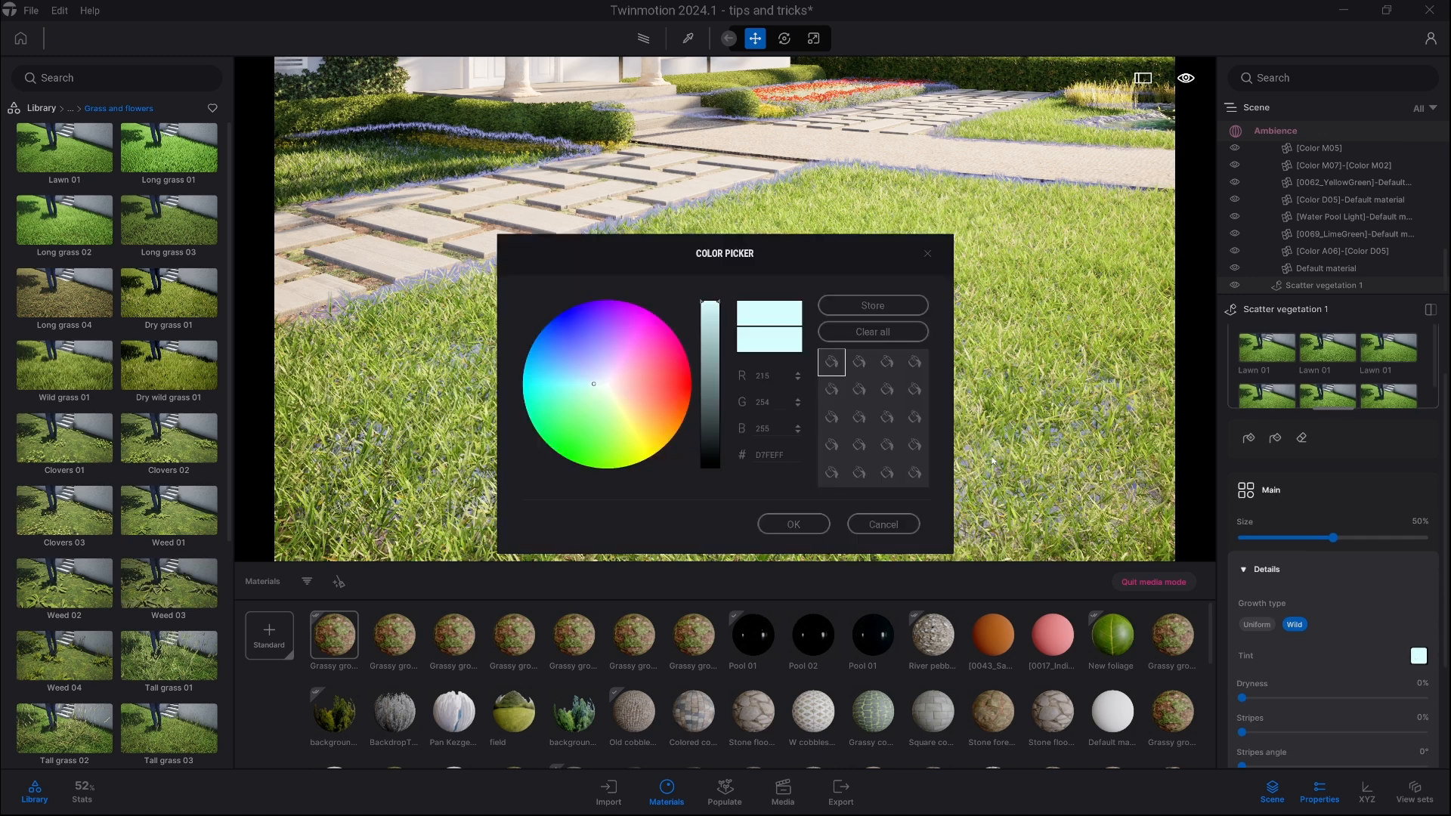
click(712, 358)
click(794, 524)
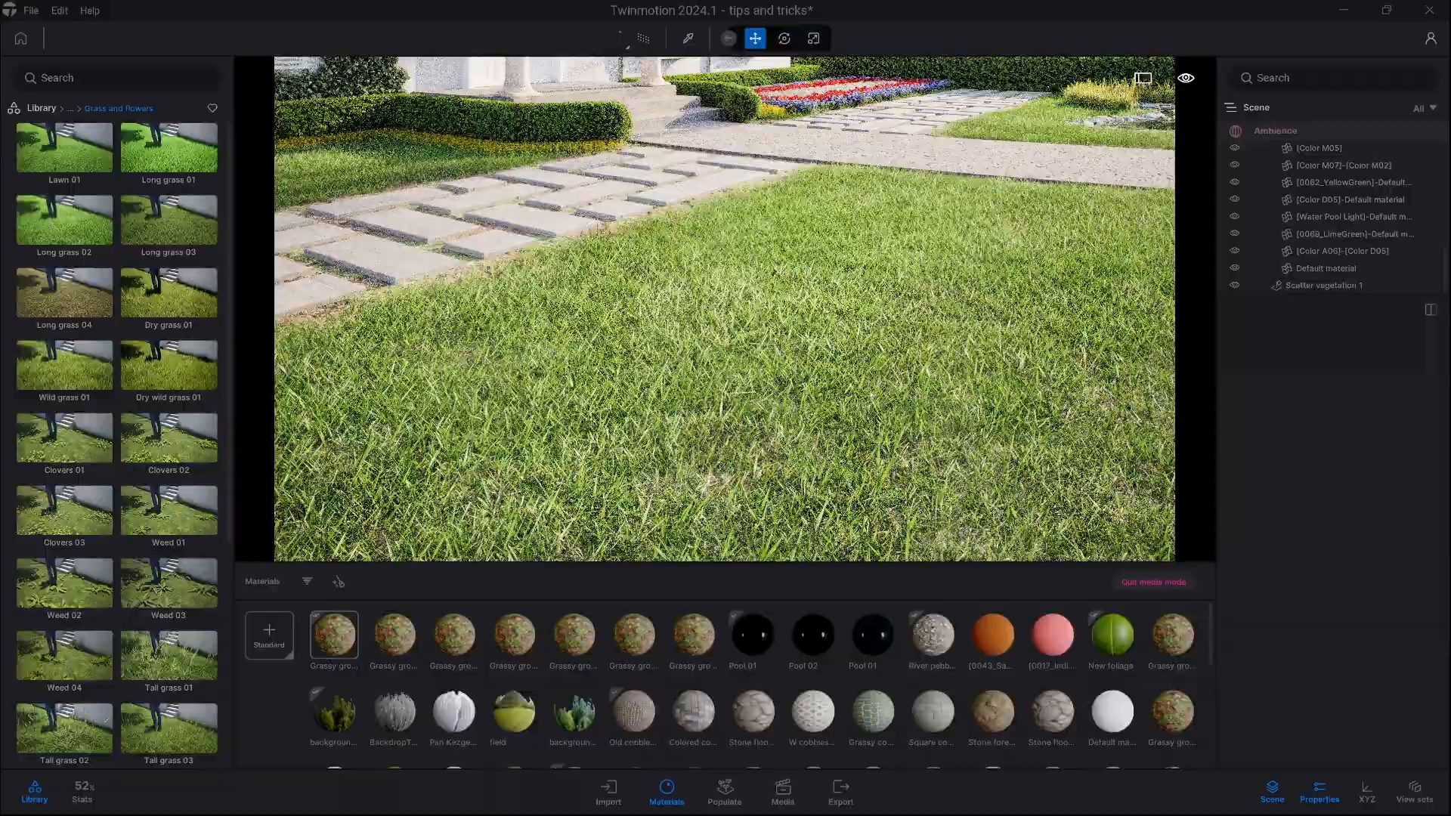
right_drag(725, 325, 720, 291)
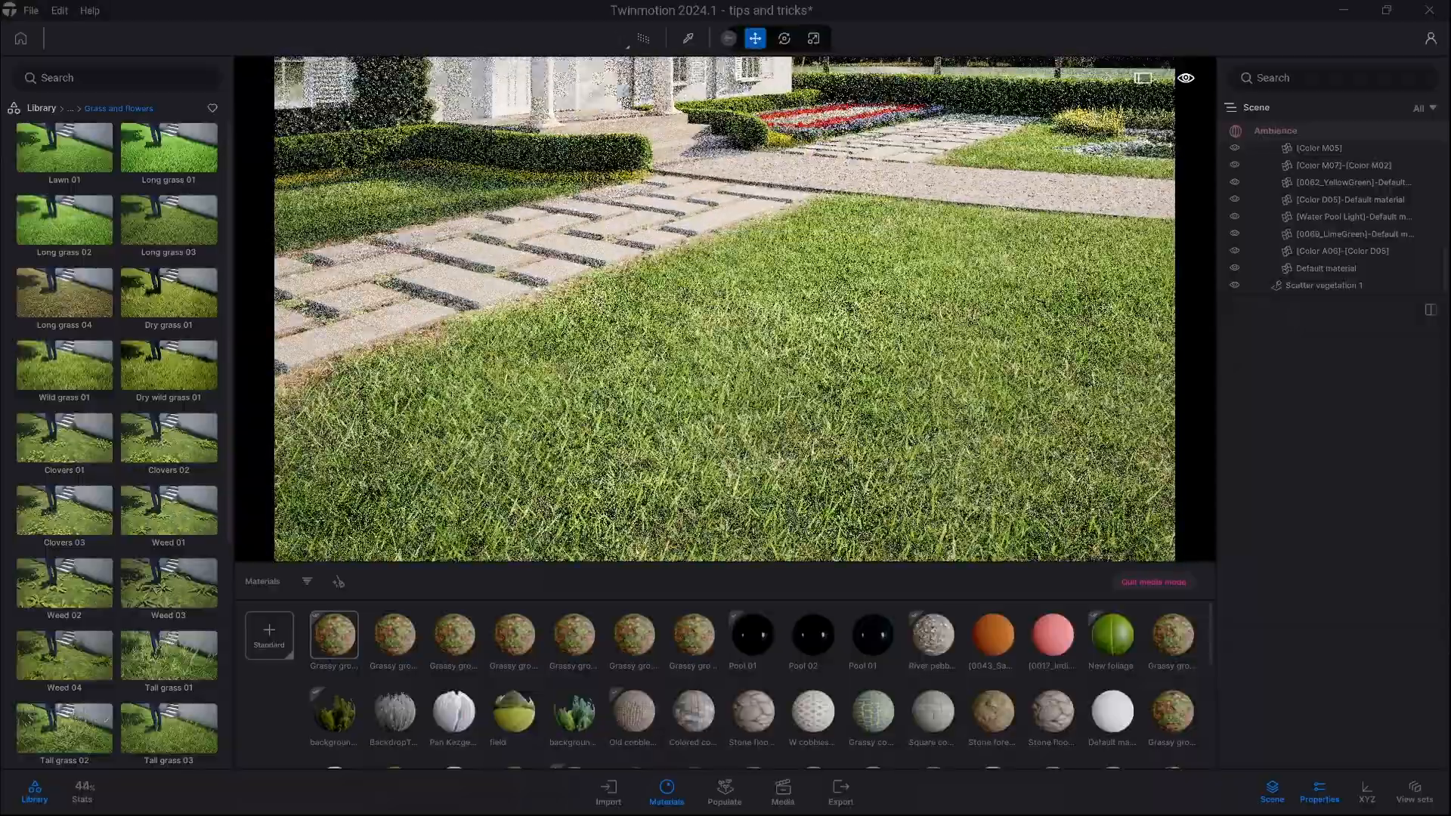
Step: Set up a vegetation scatter for the garden path with three Lawn 01 borders entries from the Detail grasses library
right_drag(874, 395, 904, 372)
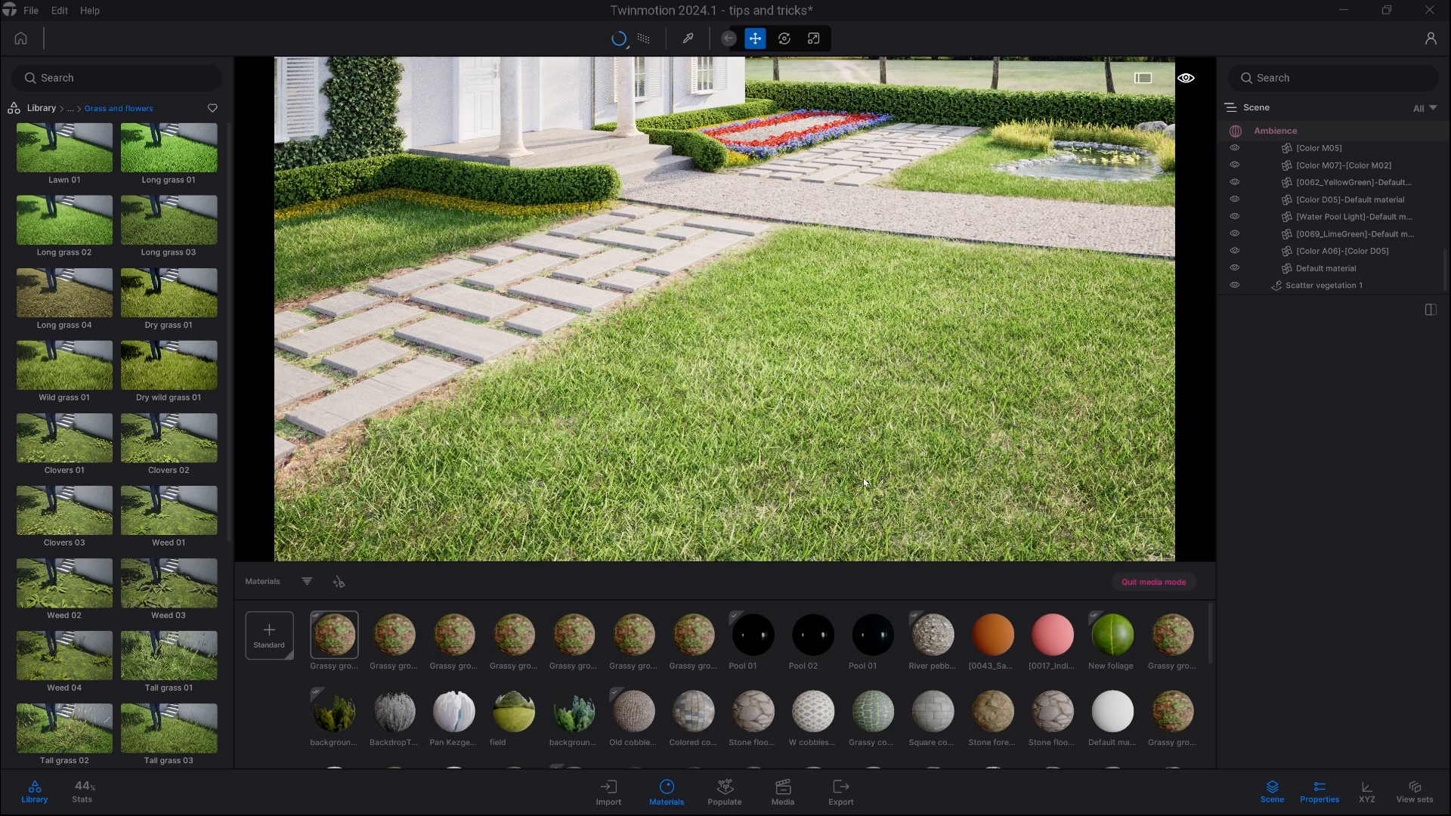
key(r)
key(w)
right_drag(864, 483, 430, 410)
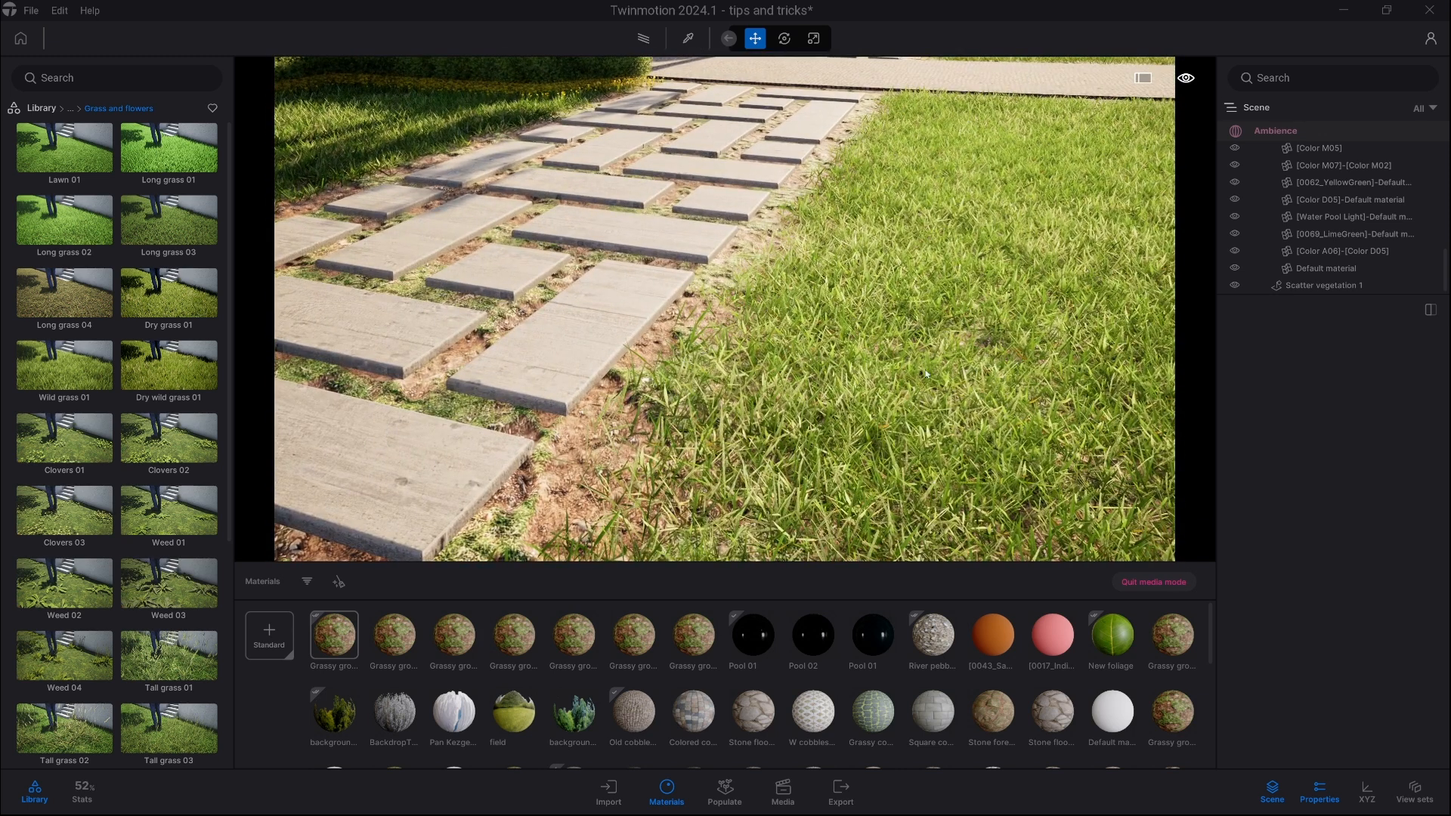
click(737, 800)
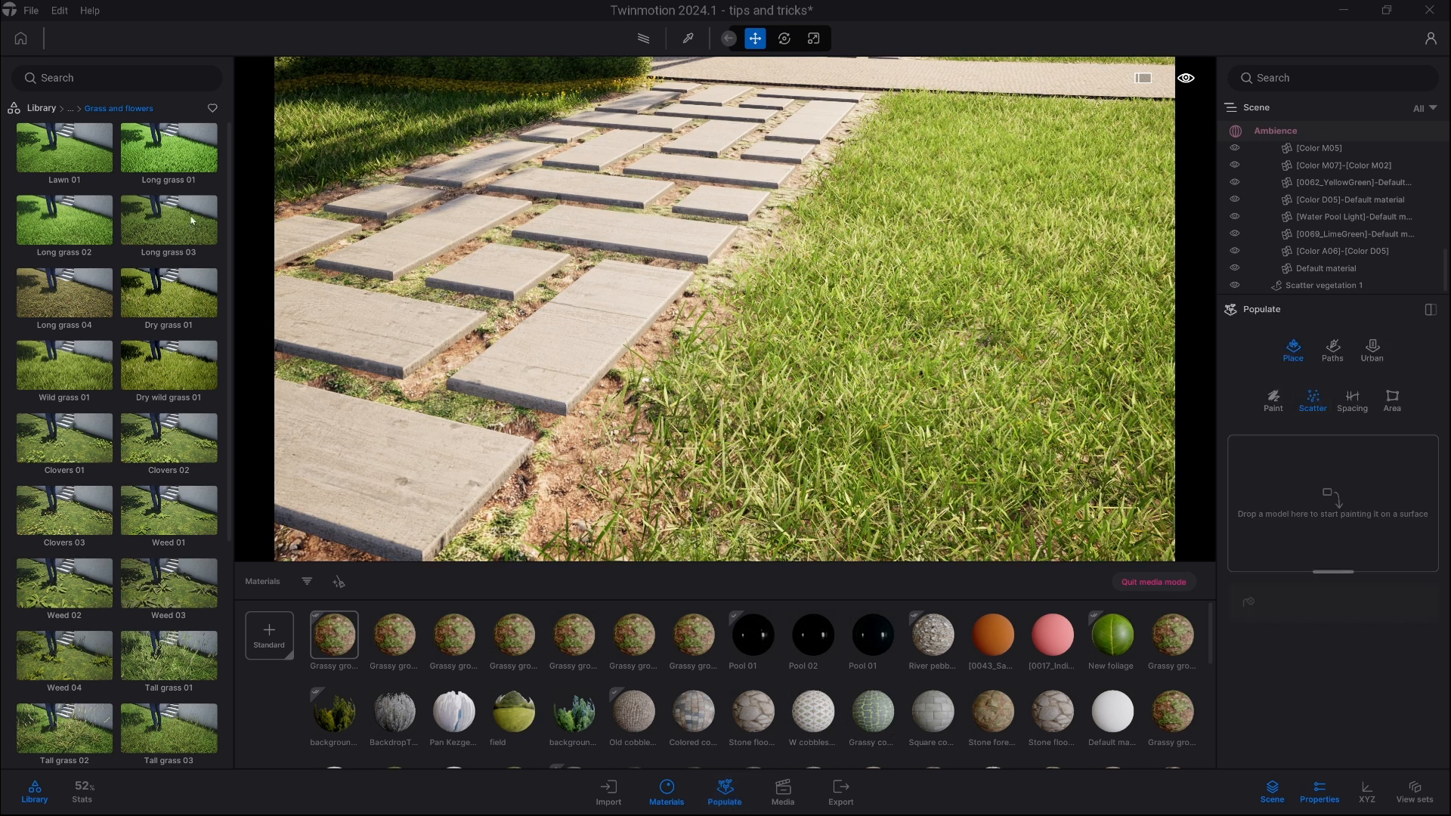
click(72, 112)
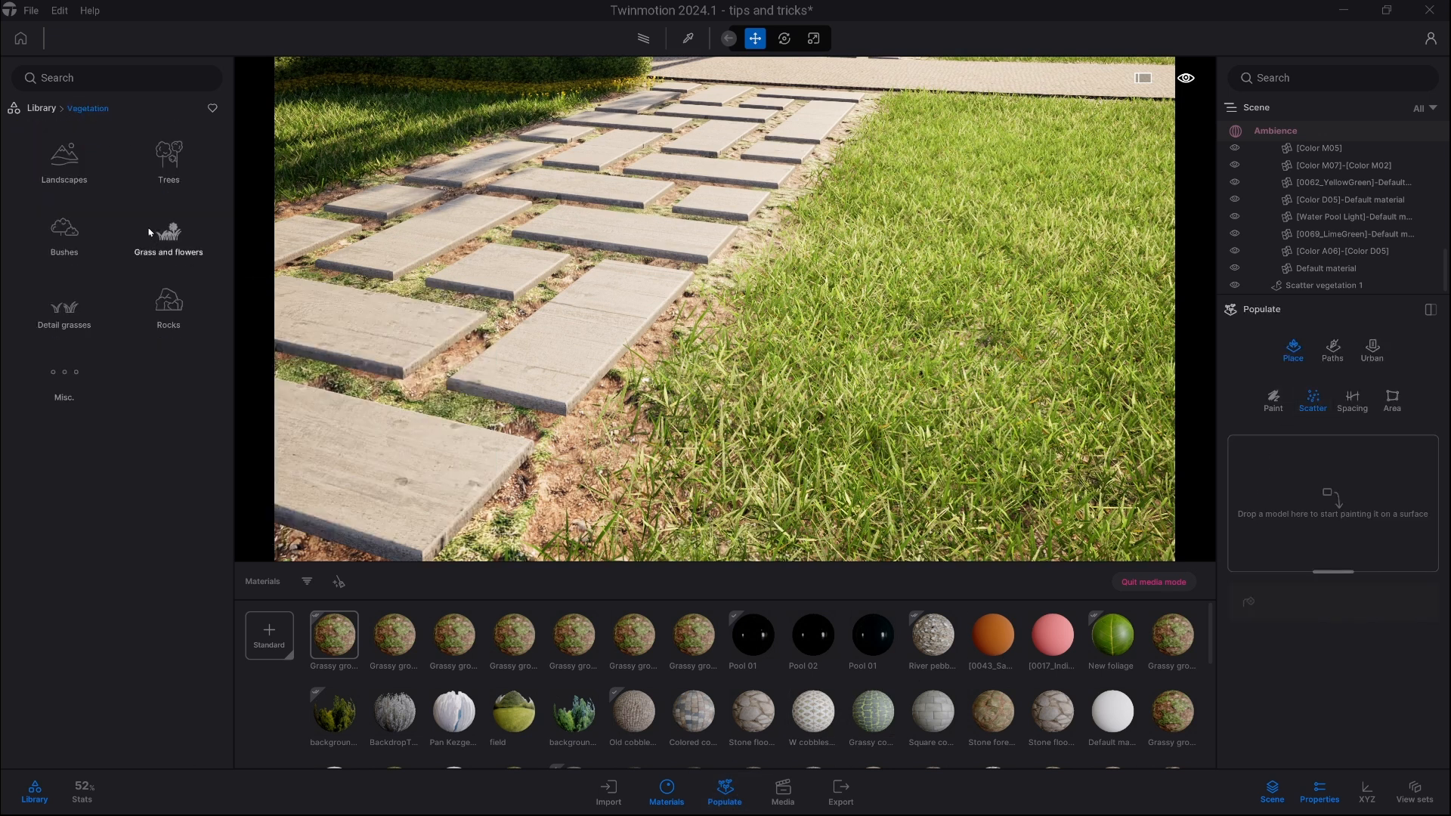
click(60, 309)
mouse_move(48, 161)
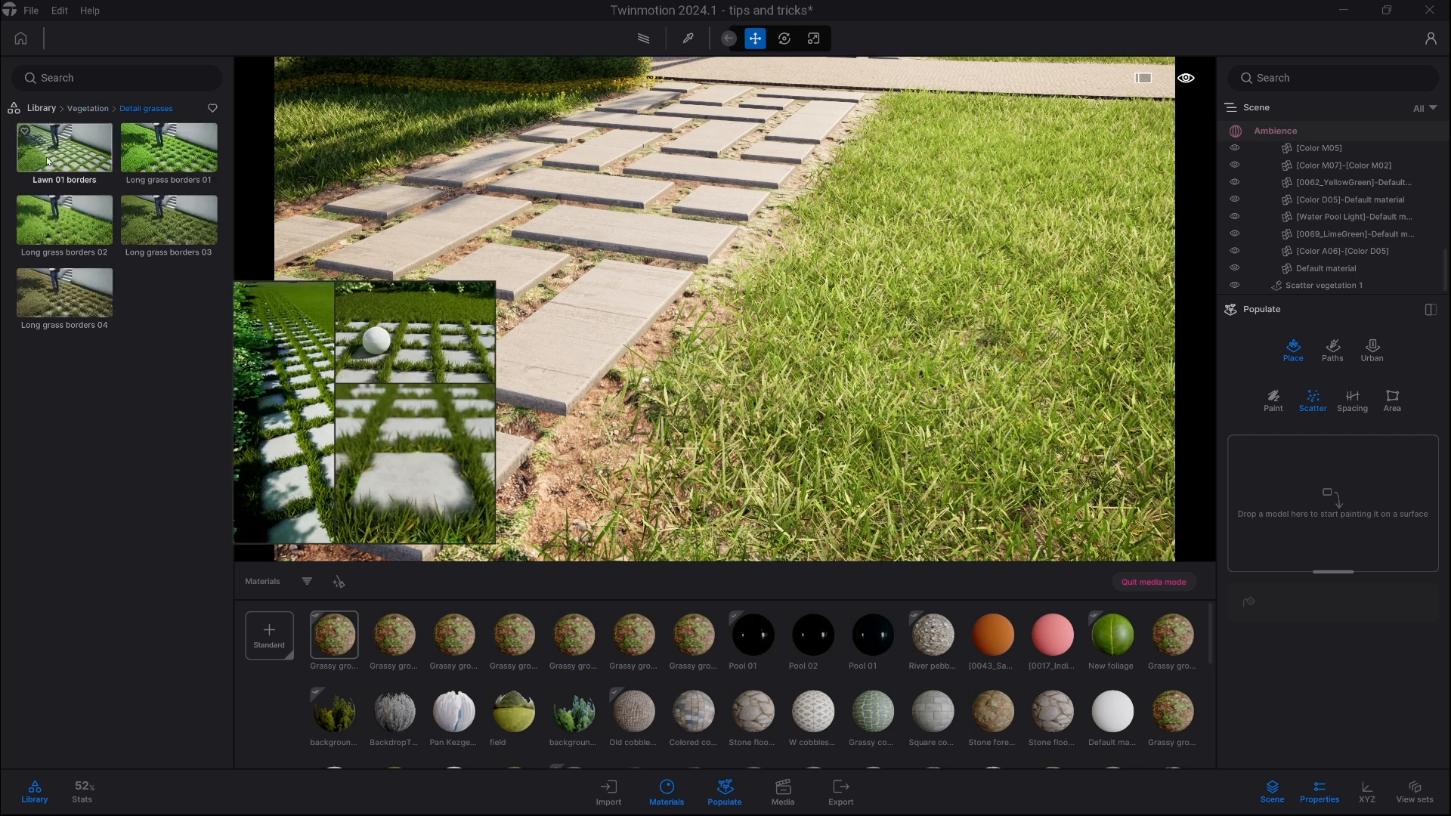
drag(49, 160, 1370, 487)
drag(40, 144, 1346, 487)
drag(34, 151, 1376, 490)
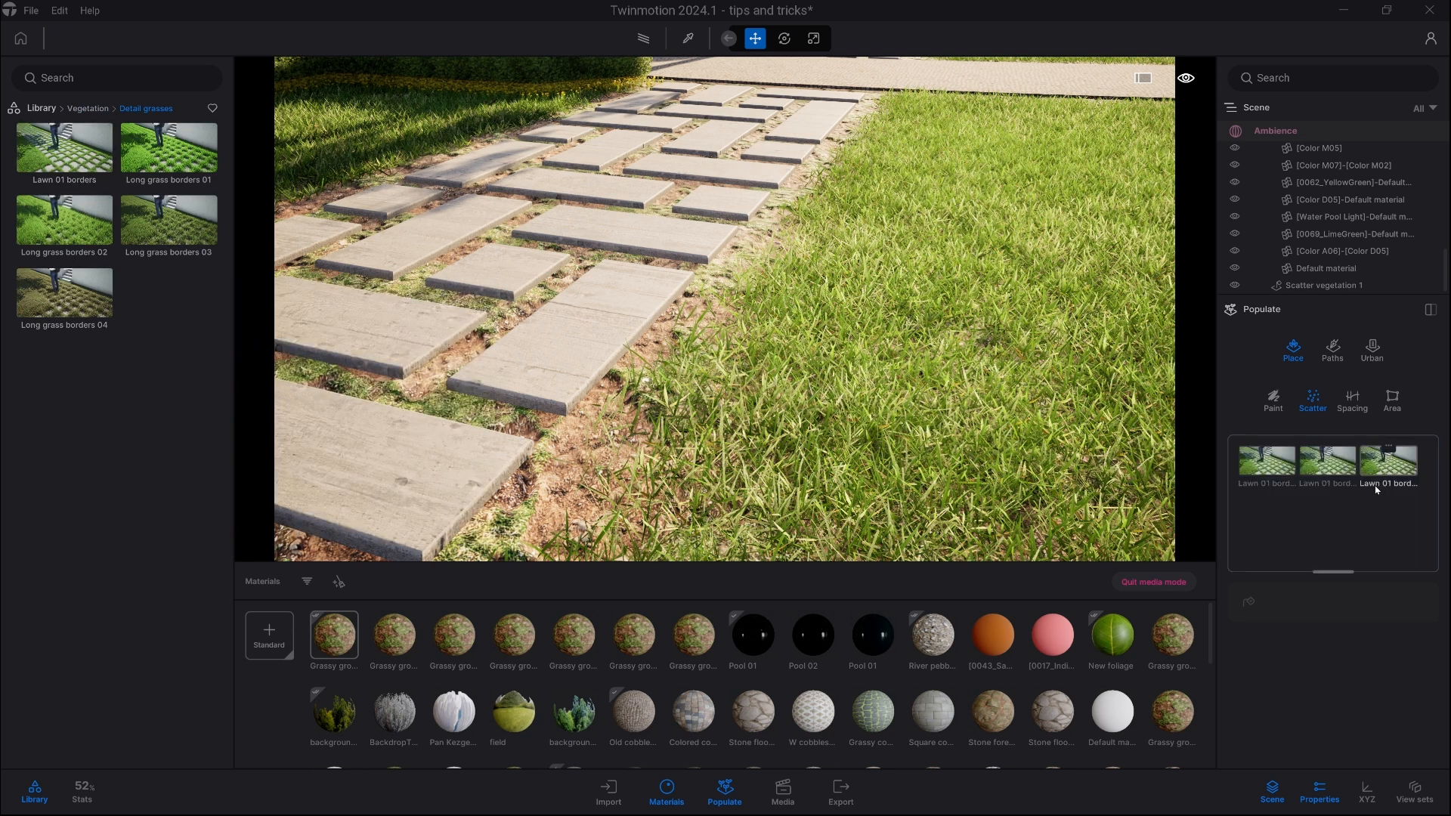
Step: Set the first Lawn 01 borders entry's Dryness to 60% and its Stripes to 61%
click(1270, 475)
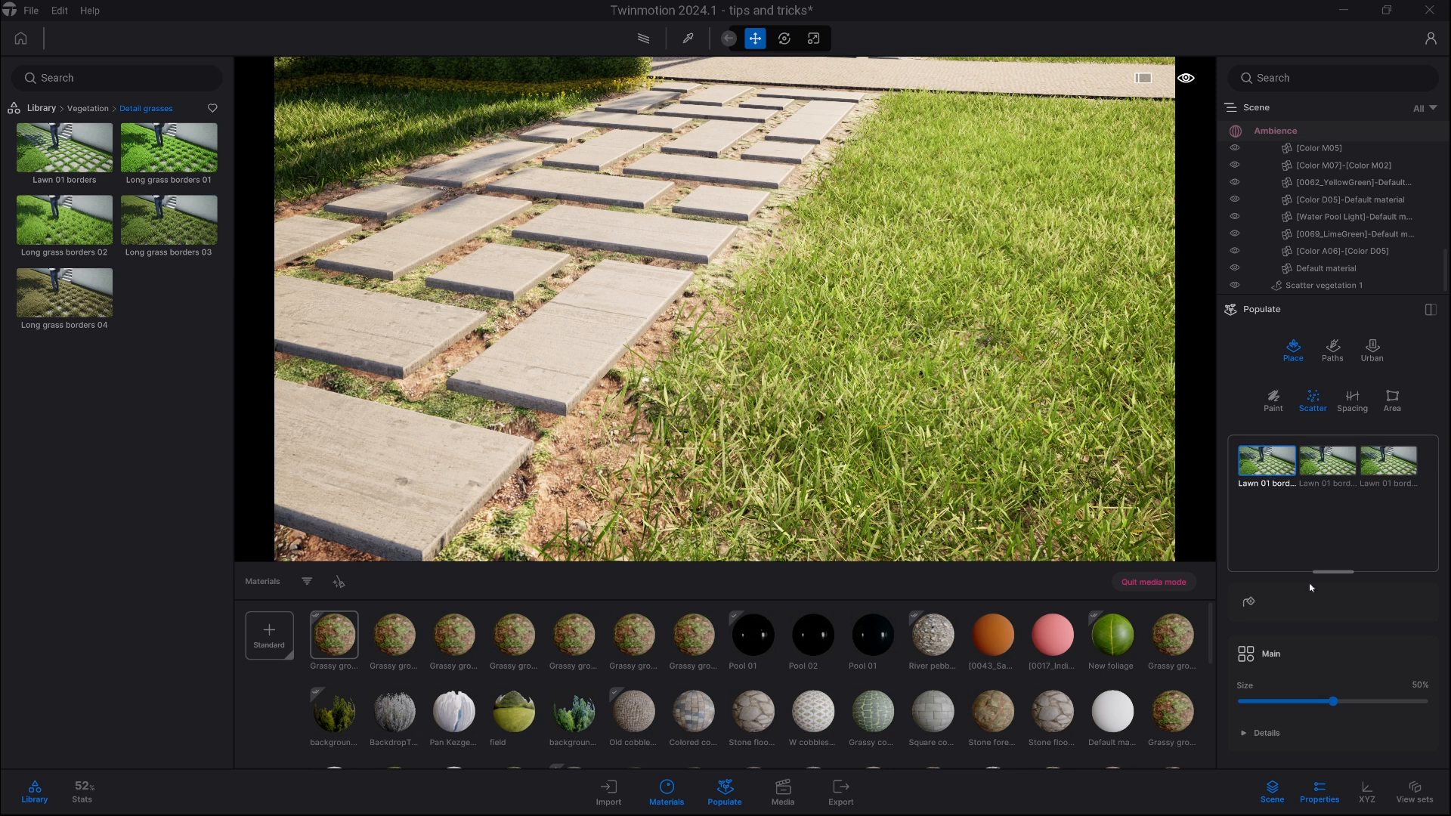
click(1266, 733)
scroll(1285, 741, down, 3)
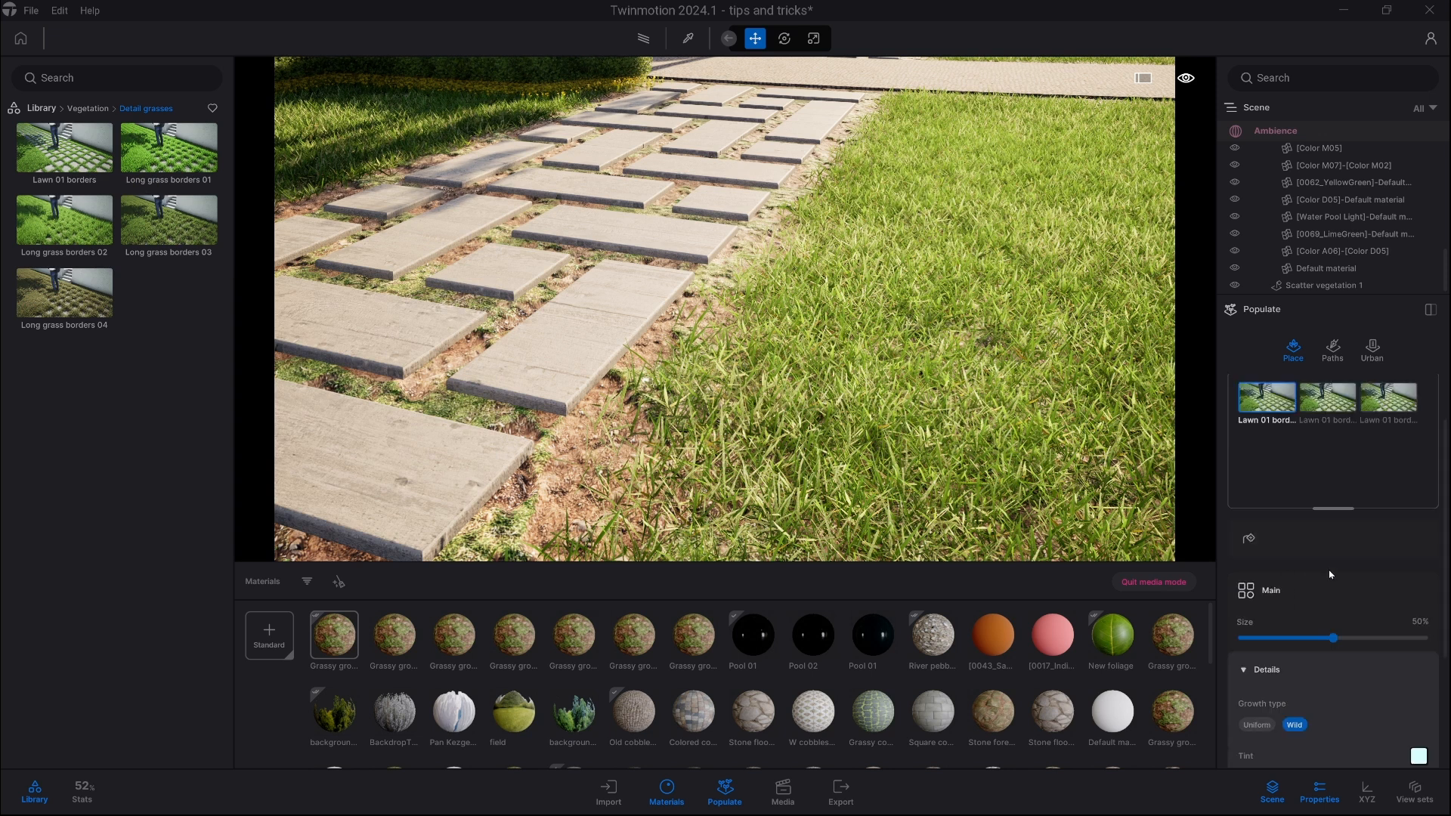
drag(1310, 734, 1347, 734)
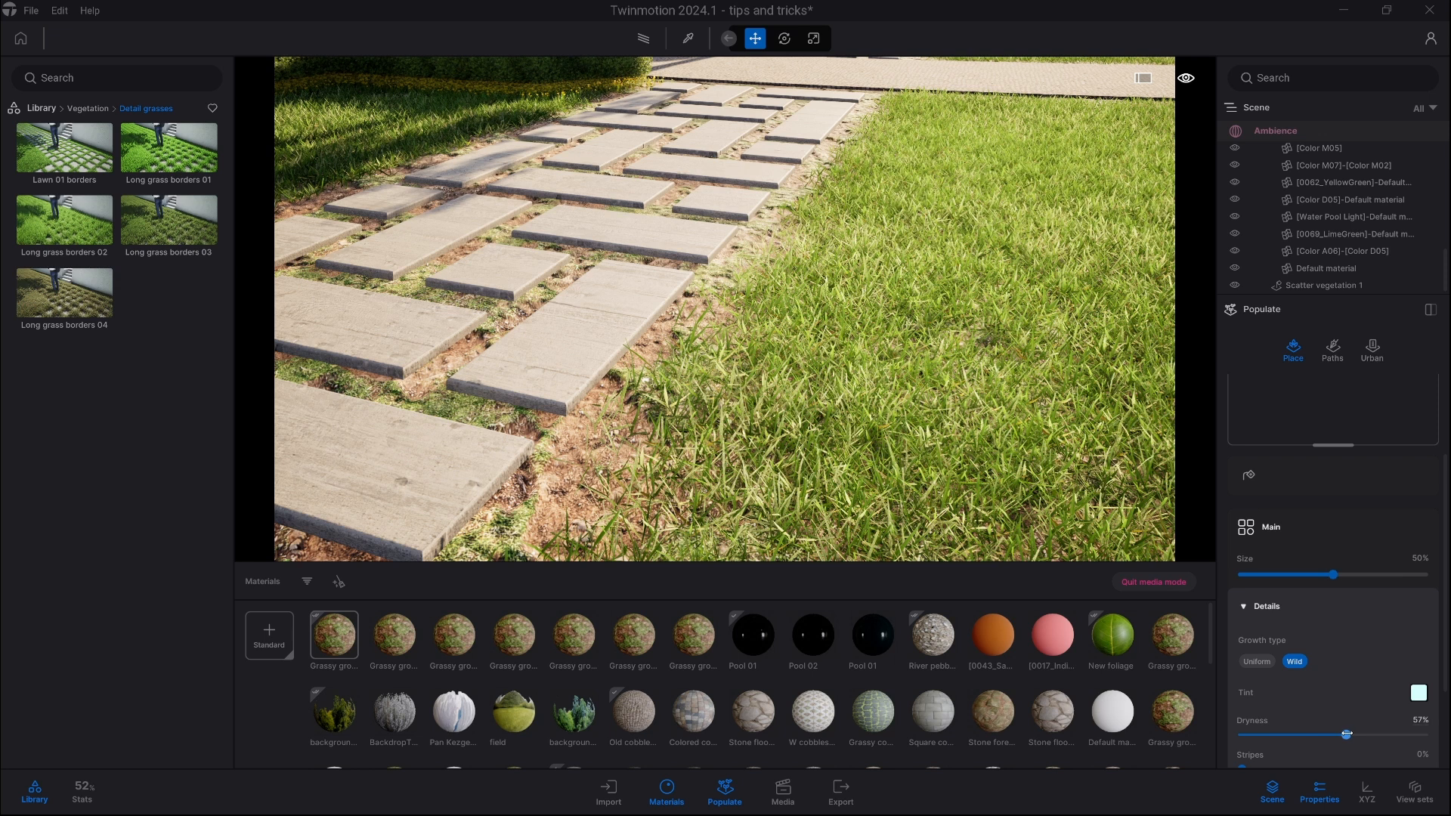
scroll(1337, 712, down, 1)
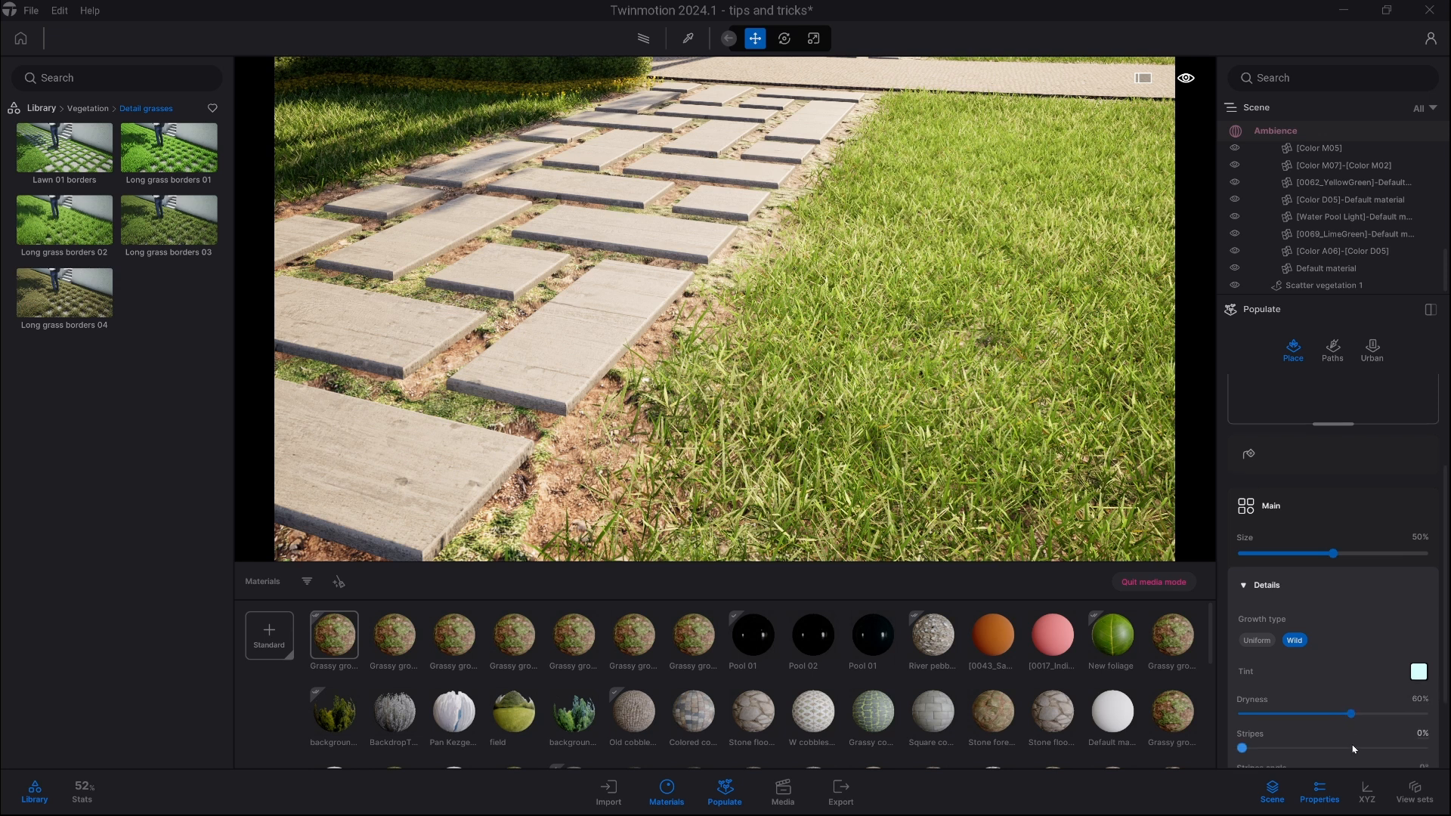
drag(1241, 747, 1353, 747)
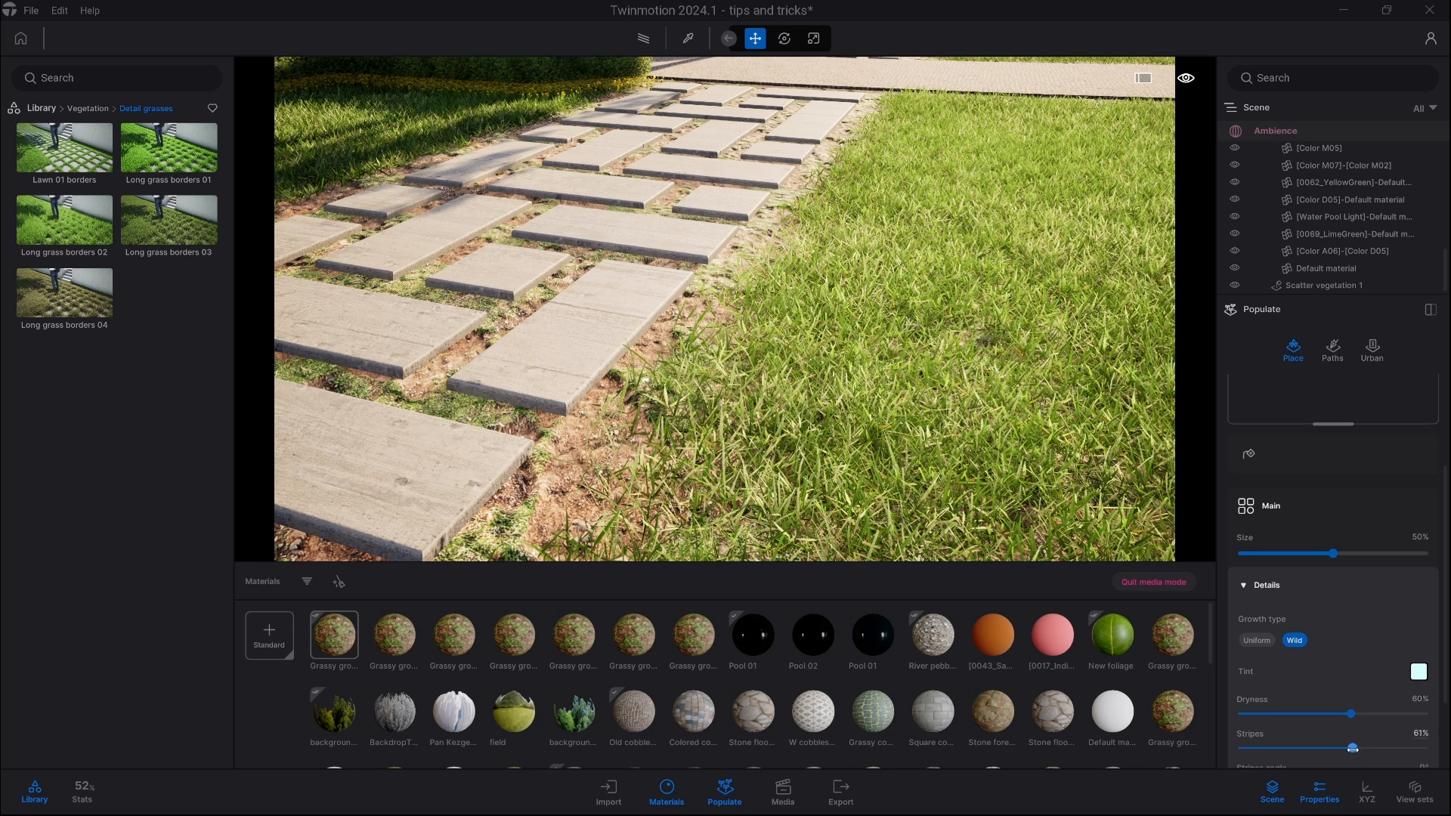
scroll(1381, 644, up, 5)
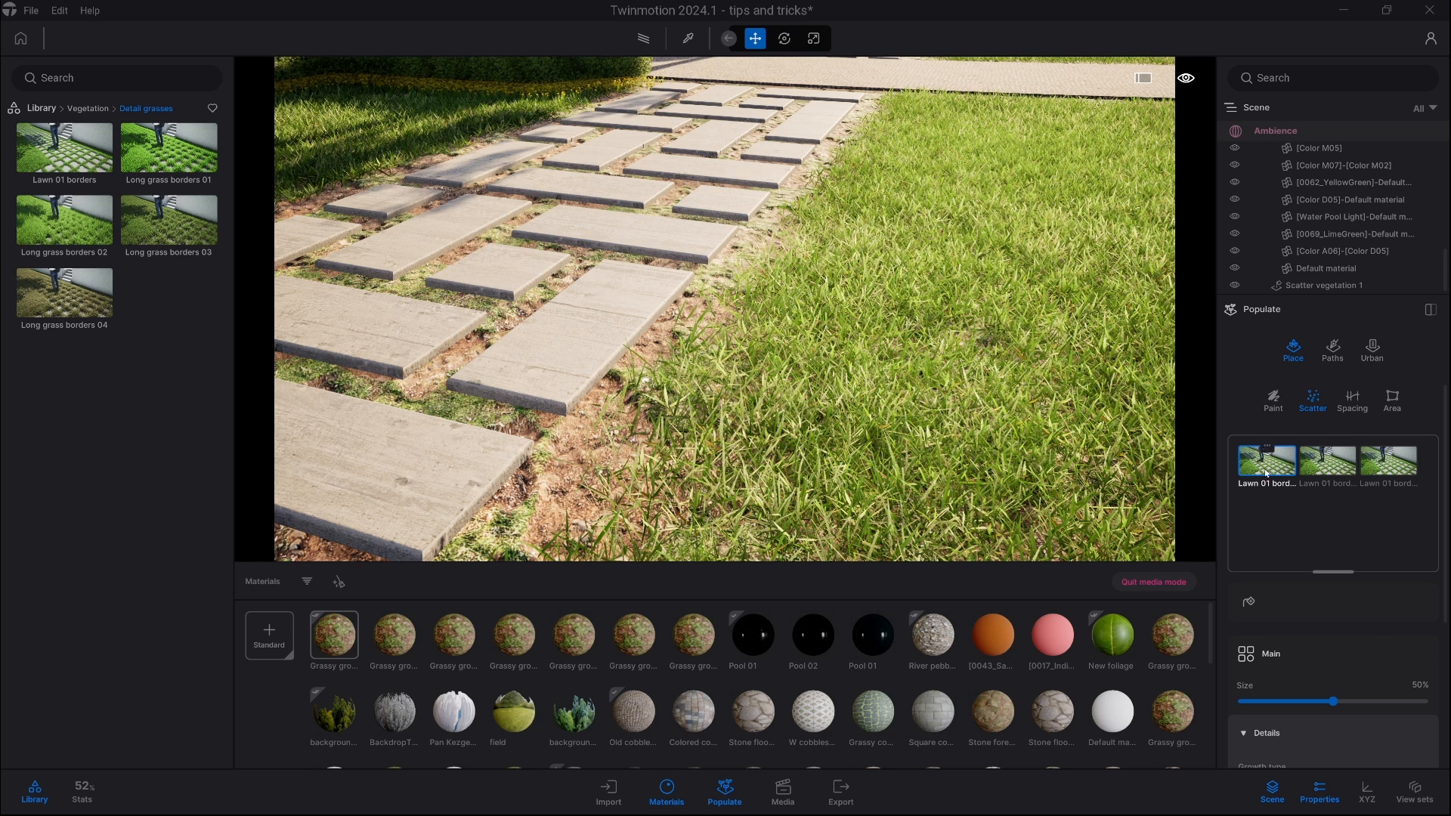
Step: Scatter the three Lawn 01 borders entries over the ground between the pavers and the bare soil strip beside the path
click(1248, 600)
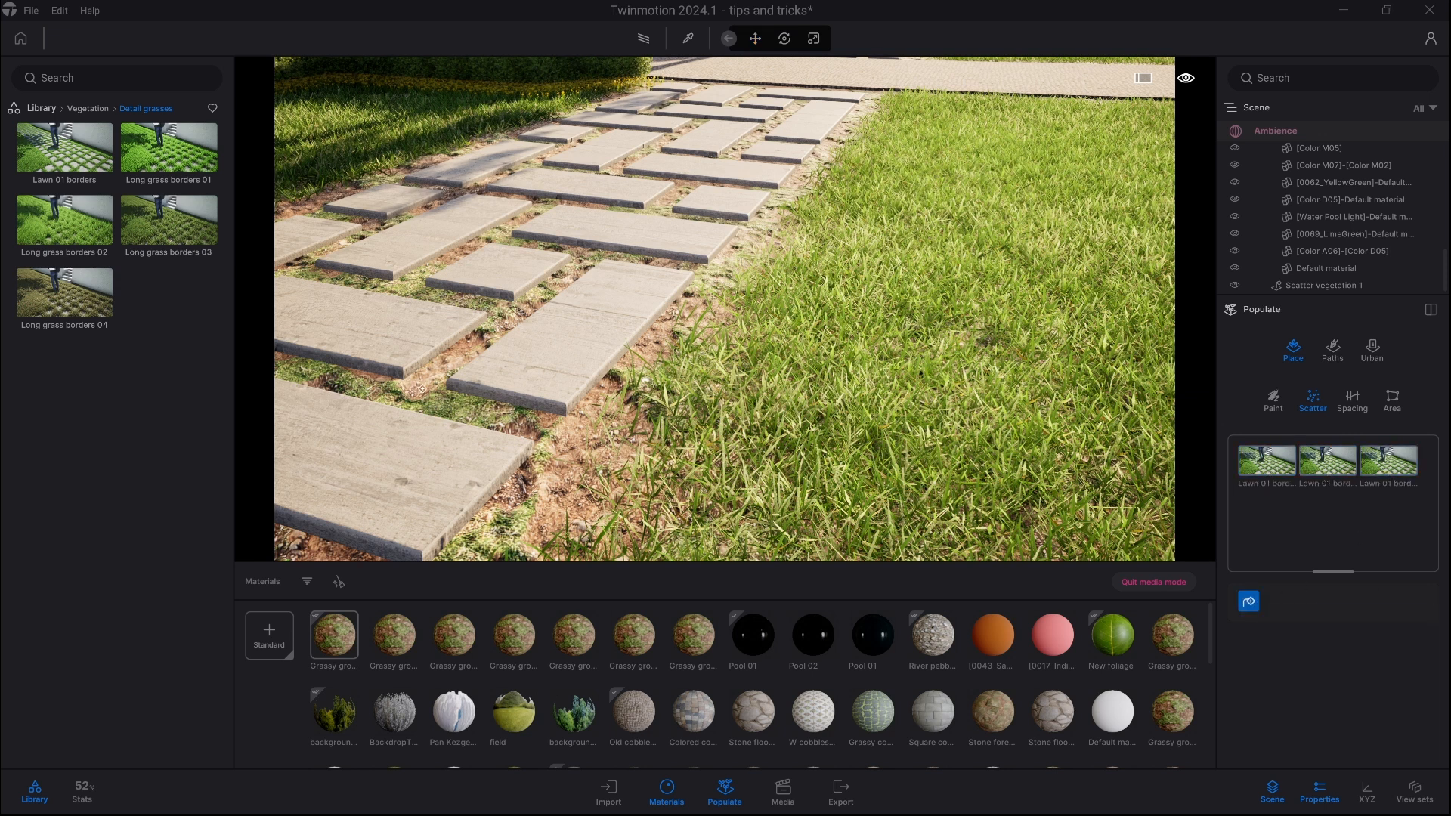
click(422, 389)
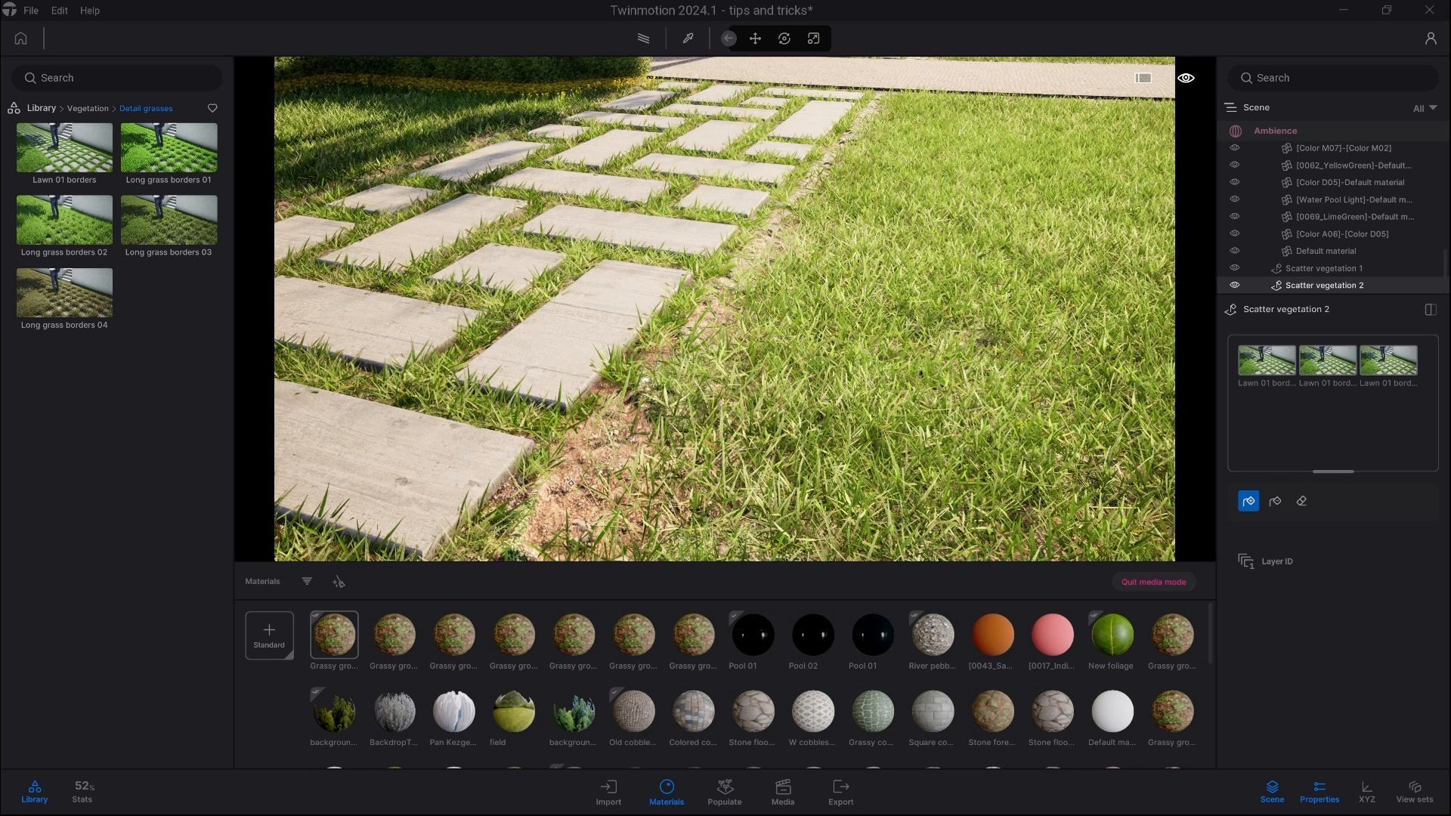
drag(590, 472, 588, 469)
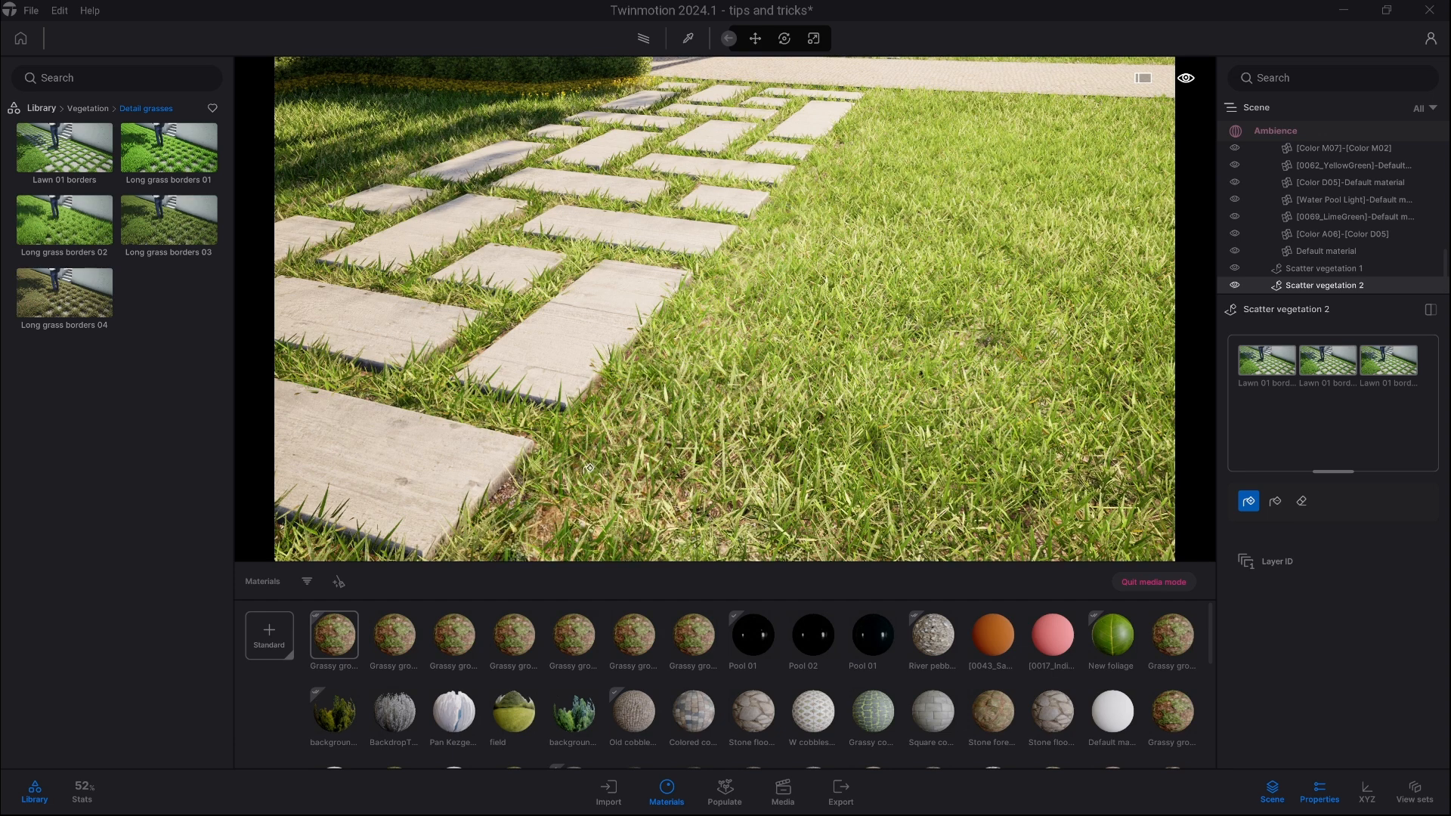
key(Escape)
Step: Examine the scattered grass between the pavers, along the gravel drive and hedges, and beside the flower bed from several viewpoints
shift+middle_drag(756, 322, 605, 283)
scroll(885, 344, down, 3)
key(Escape)
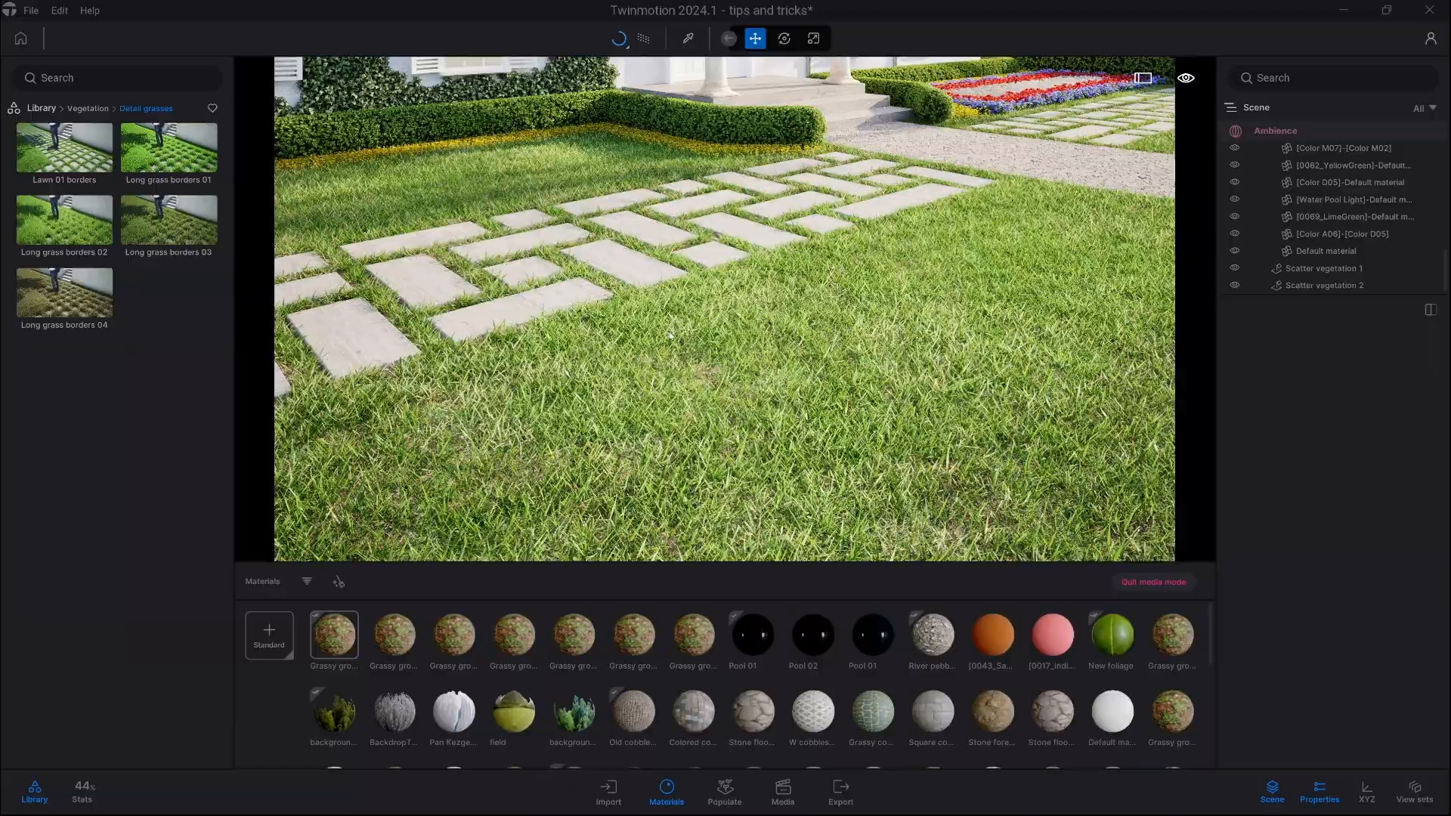
right_drag(726, 340, 930, 291)
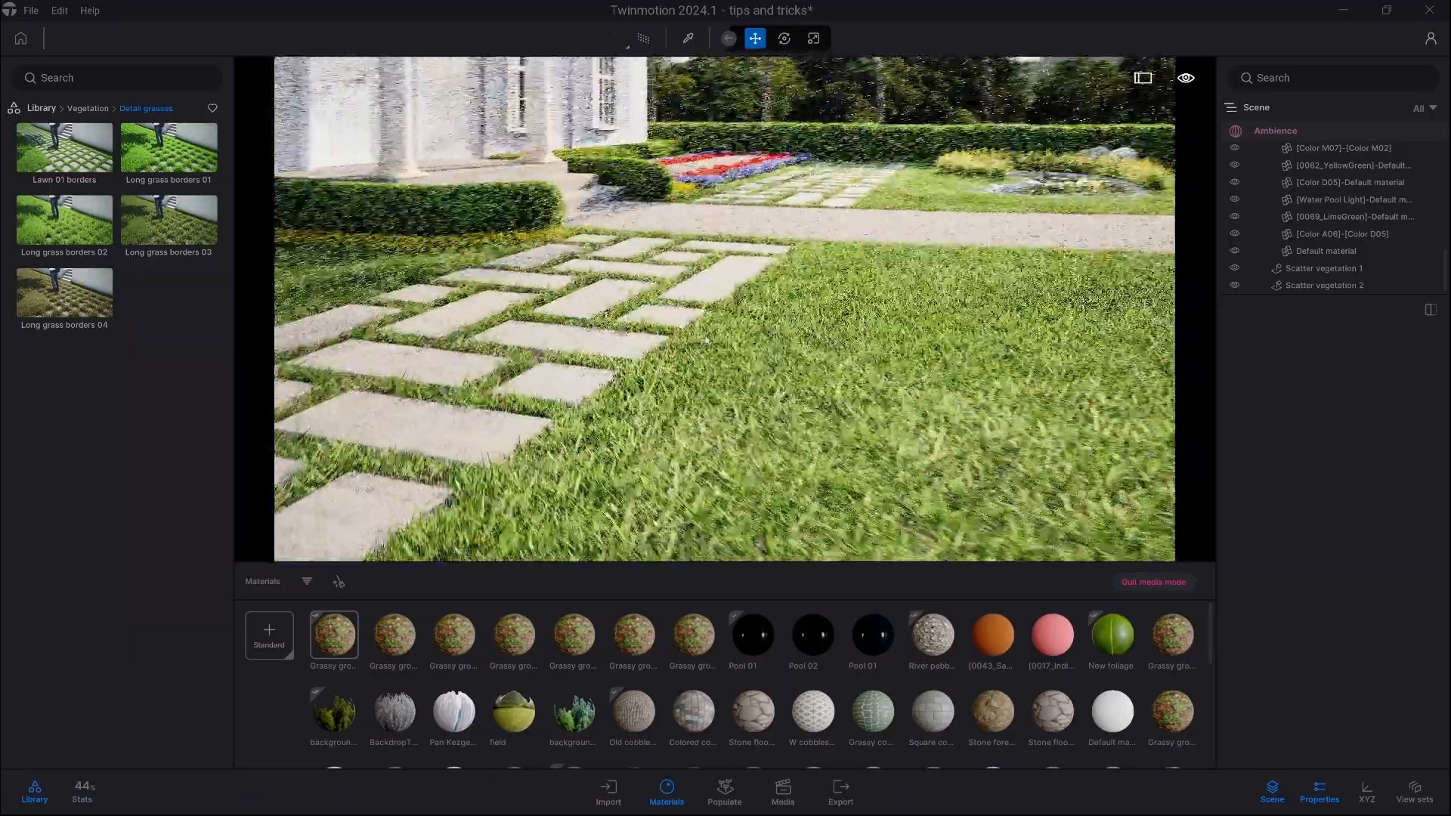
key(w)
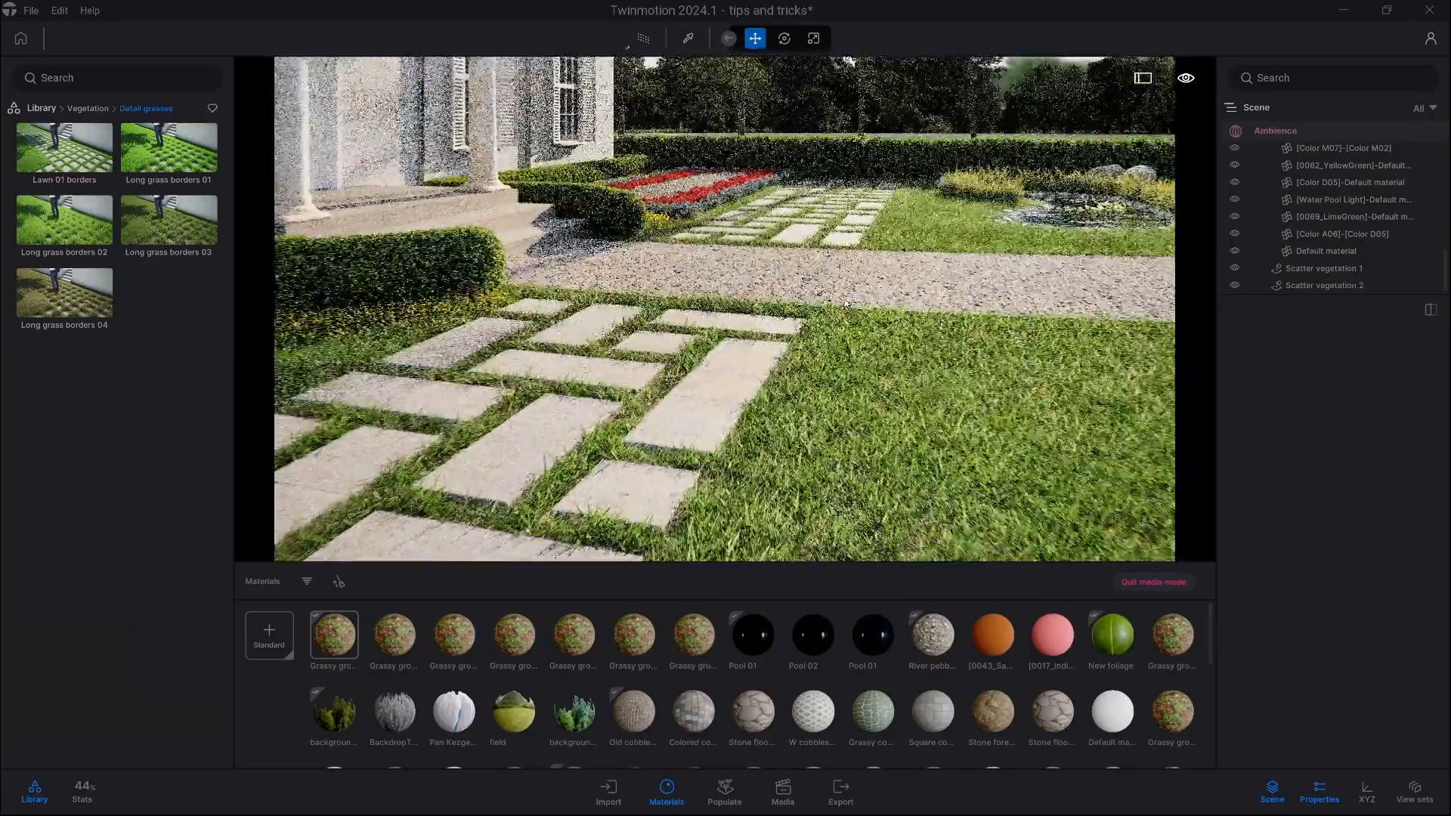
key(d)
key(d)
right_drag(930, 291, 709, 348)
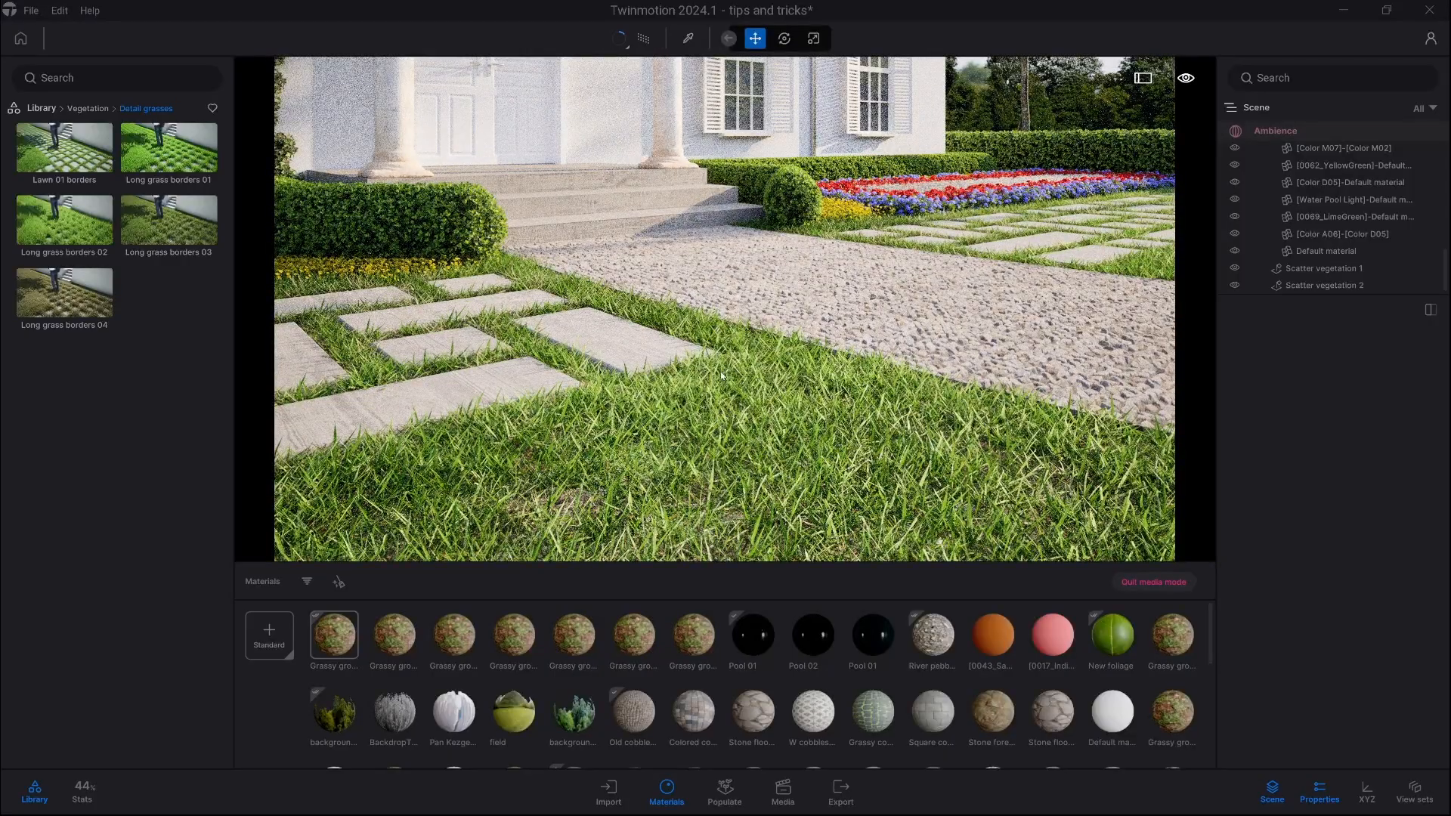
key(a)
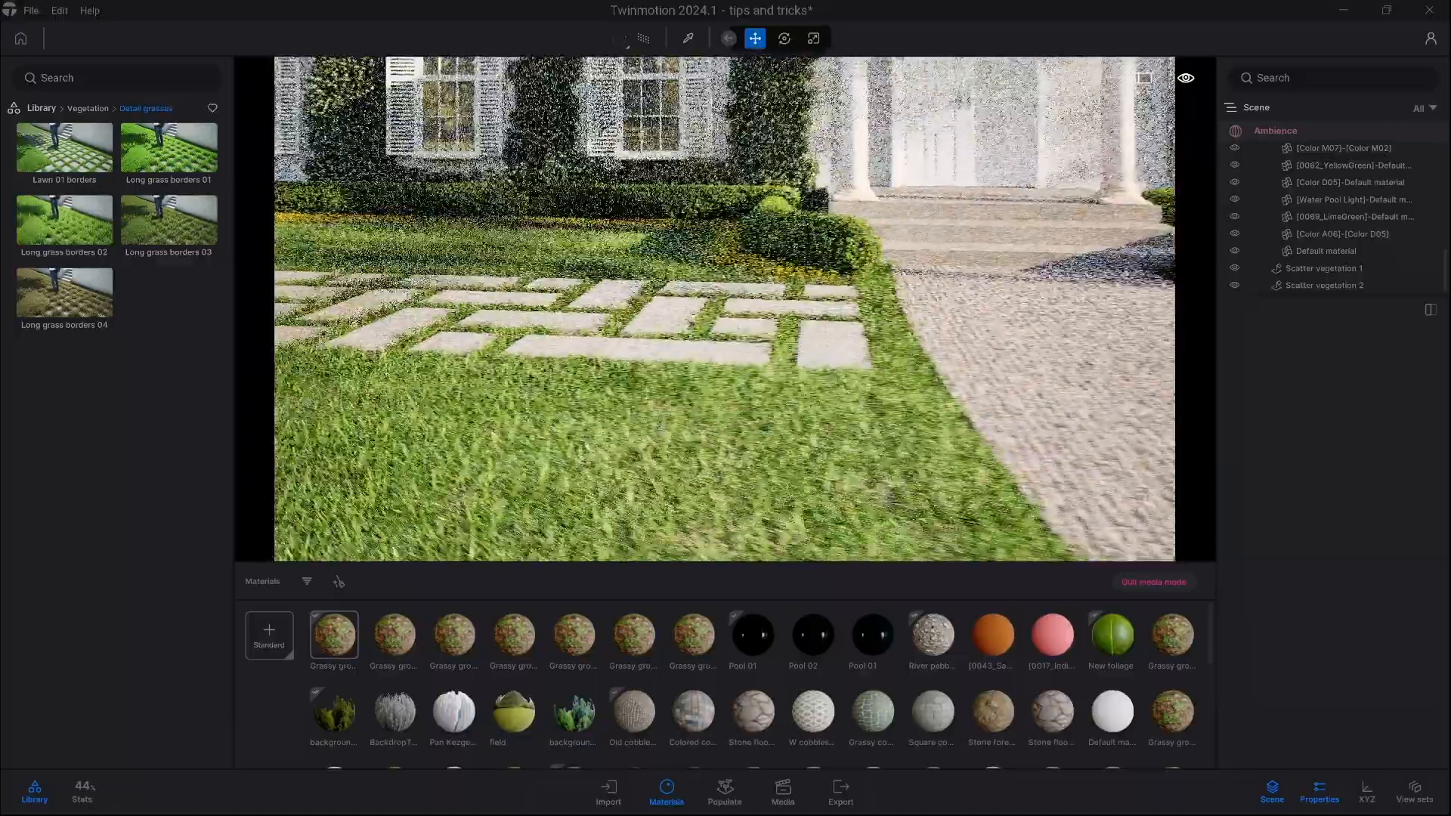
right_drag(726, 317, 650, 306)
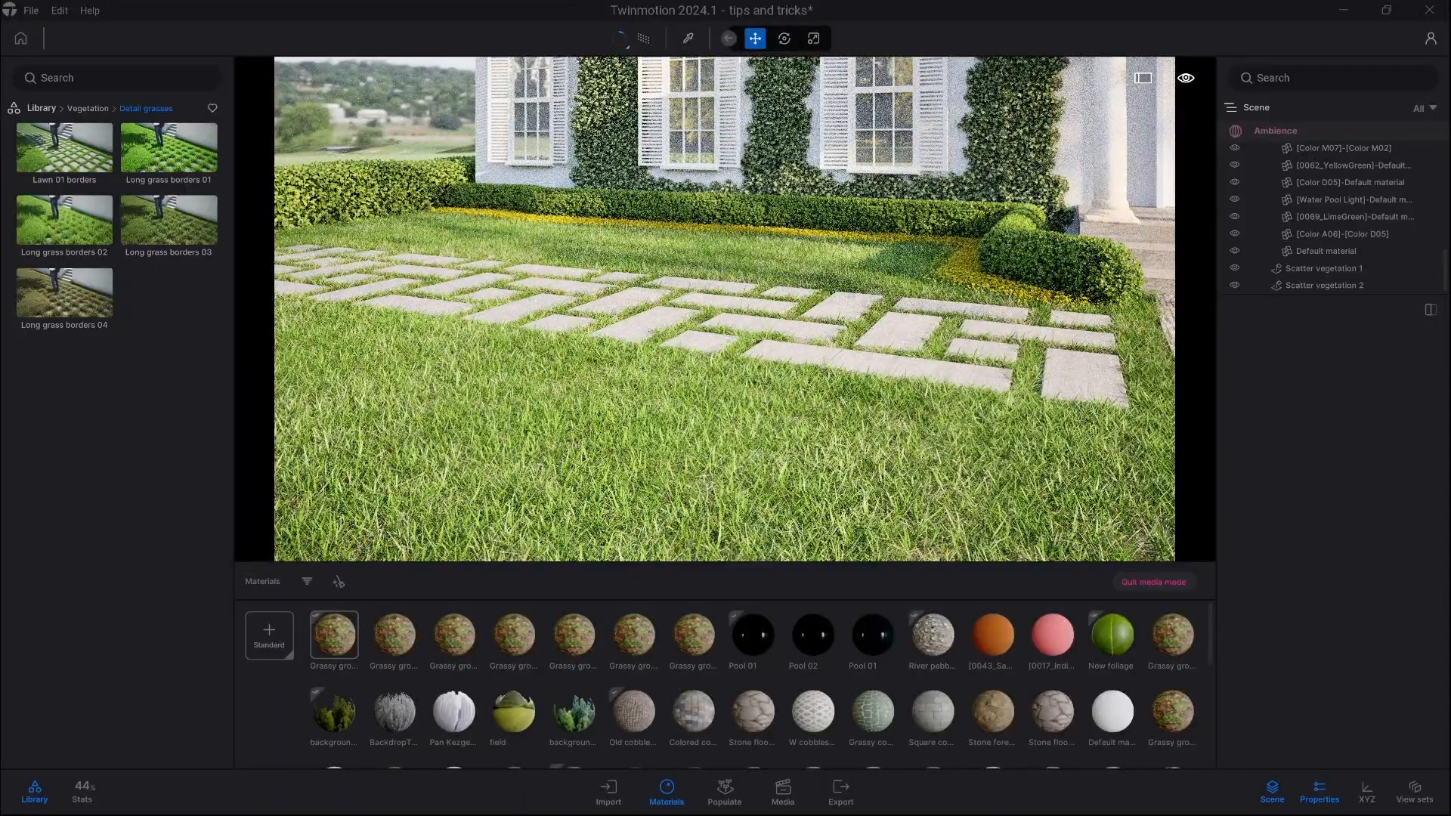
key(r)
key(w)
right_drag(700, 357, 831, 348)
key(e)
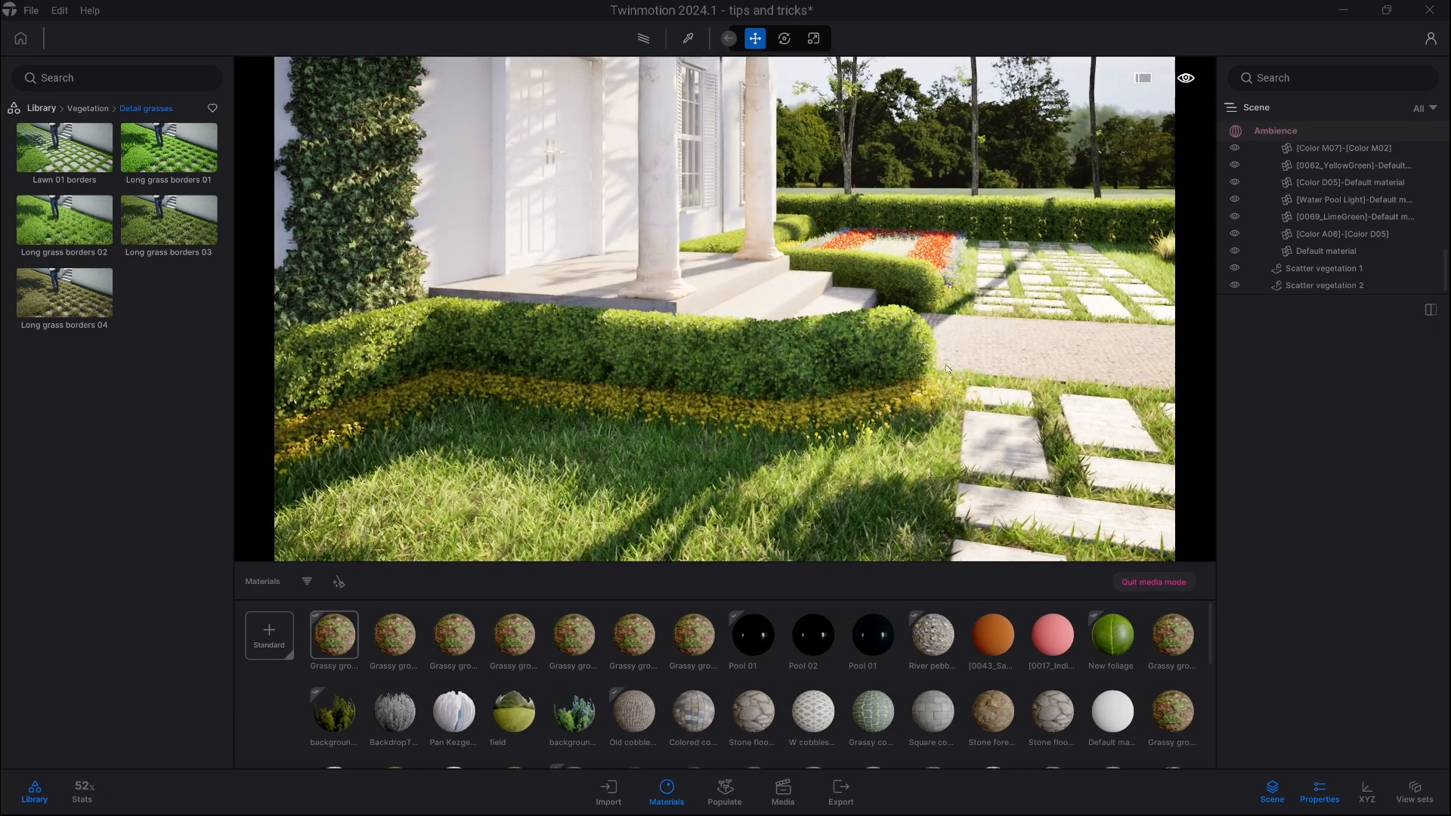
key(w)
right_drag(949, 369, 955, 374)
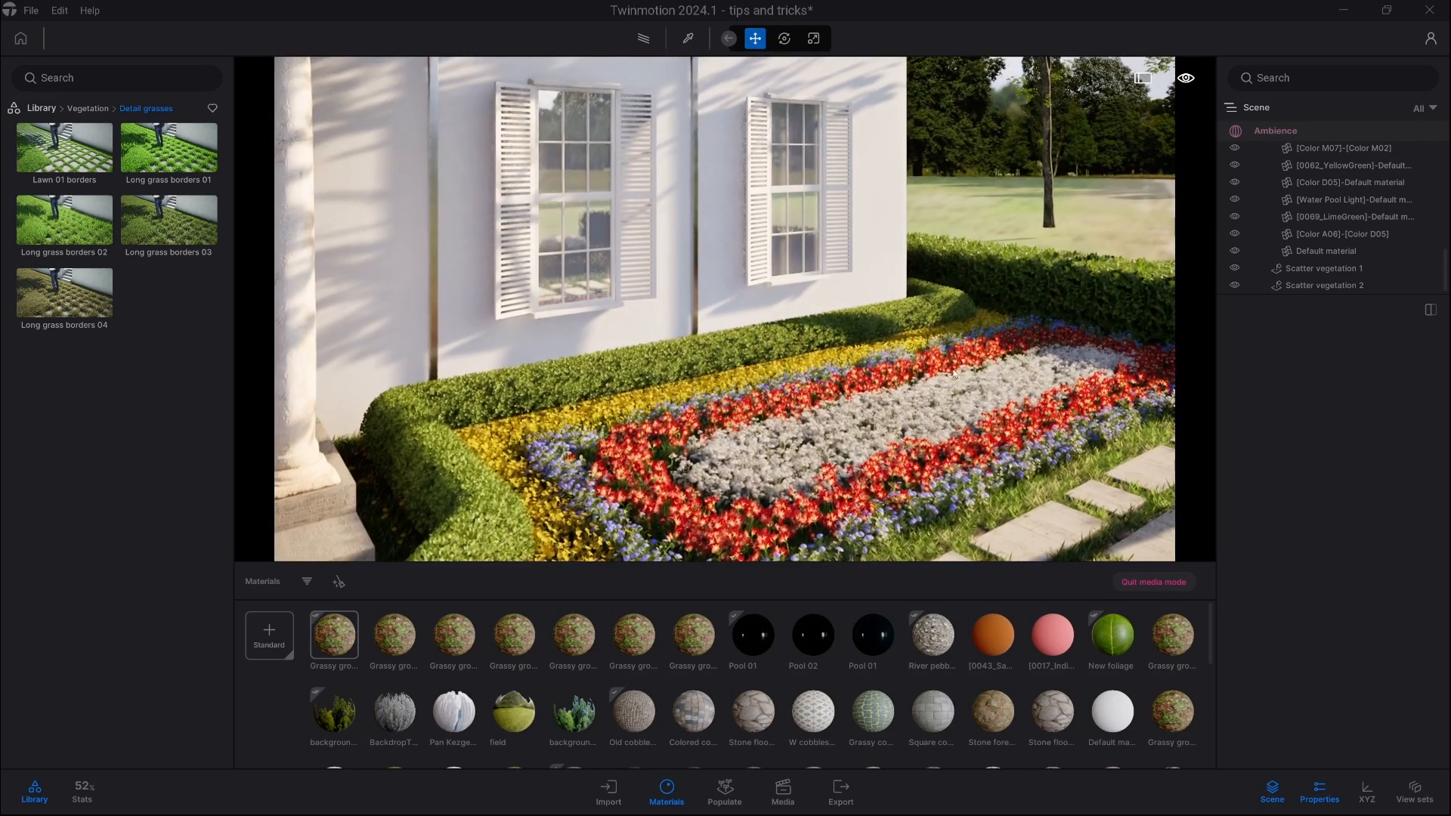
key(q)
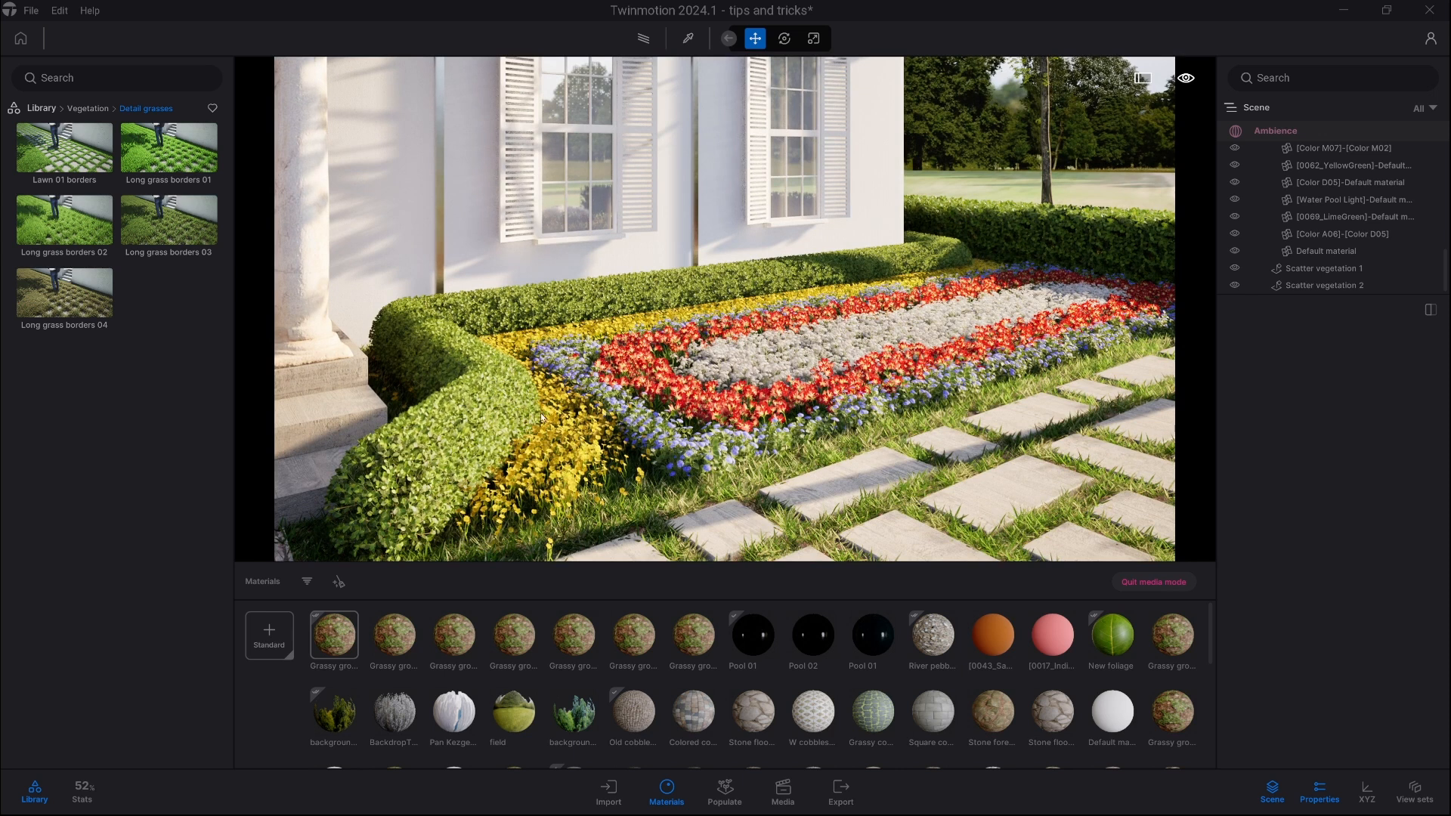